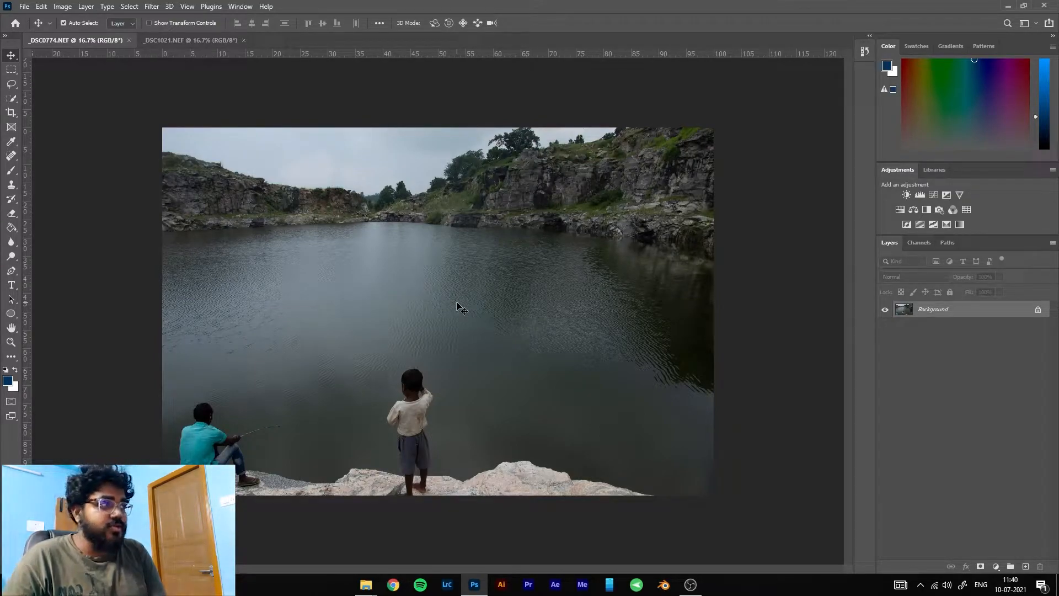
- Duplicate the Background layer of _DSC0774.NEF
key(j)
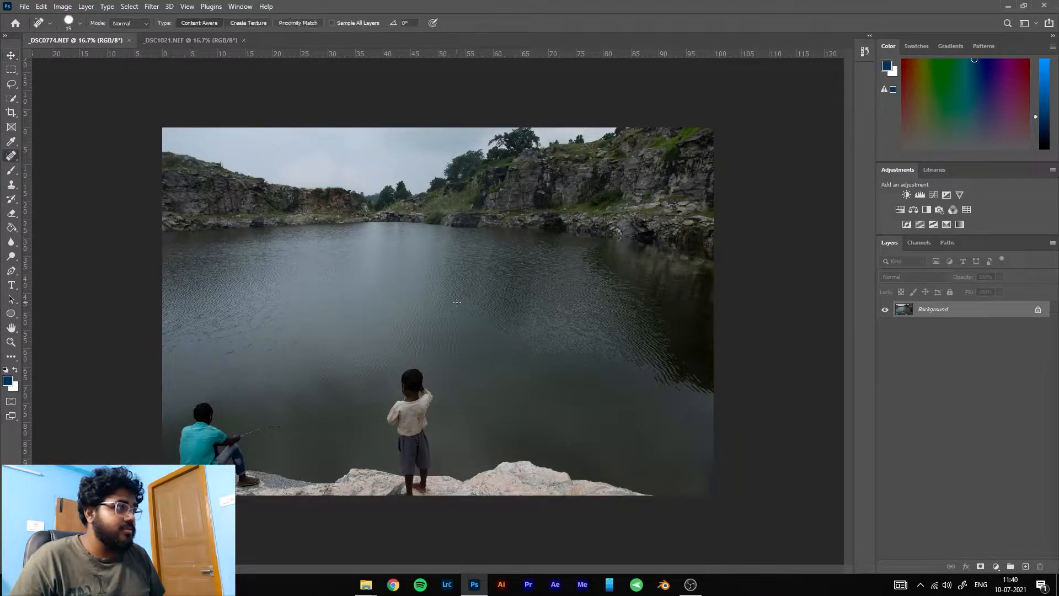
key(ctrl+j)
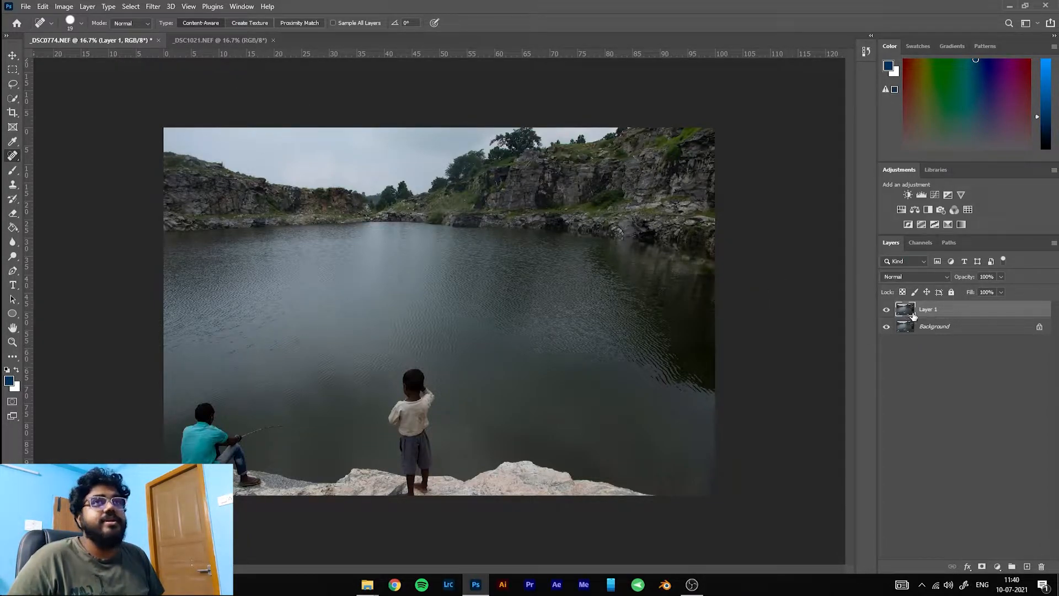
- Try an S-shaped Curves adjustment directly on Layer 1, with points at input 184, output 201 and input 77, output 58, and undo it
click(66, 7)
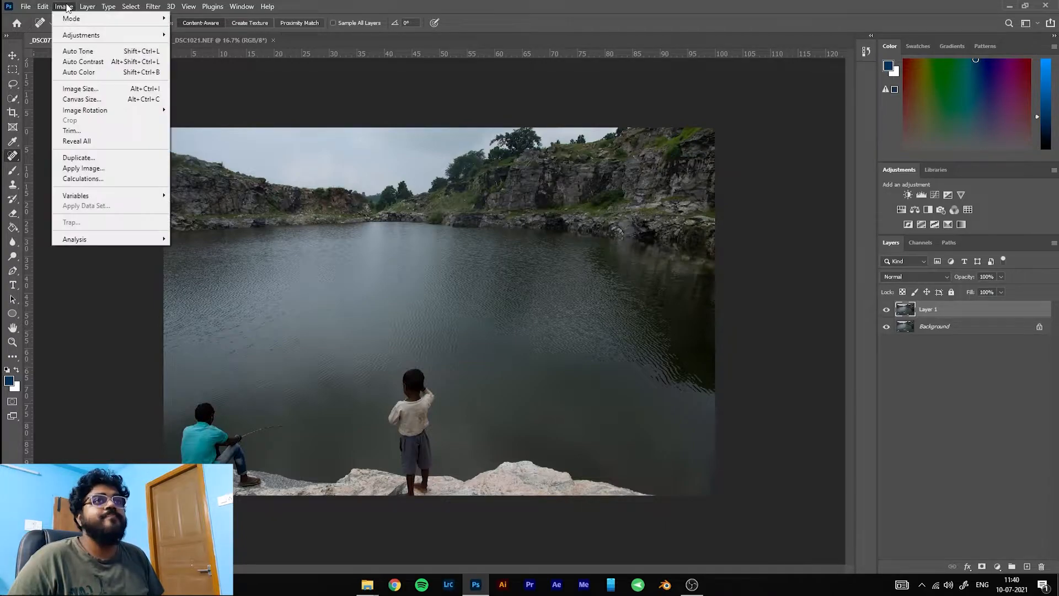
mouse_move(70, 35)
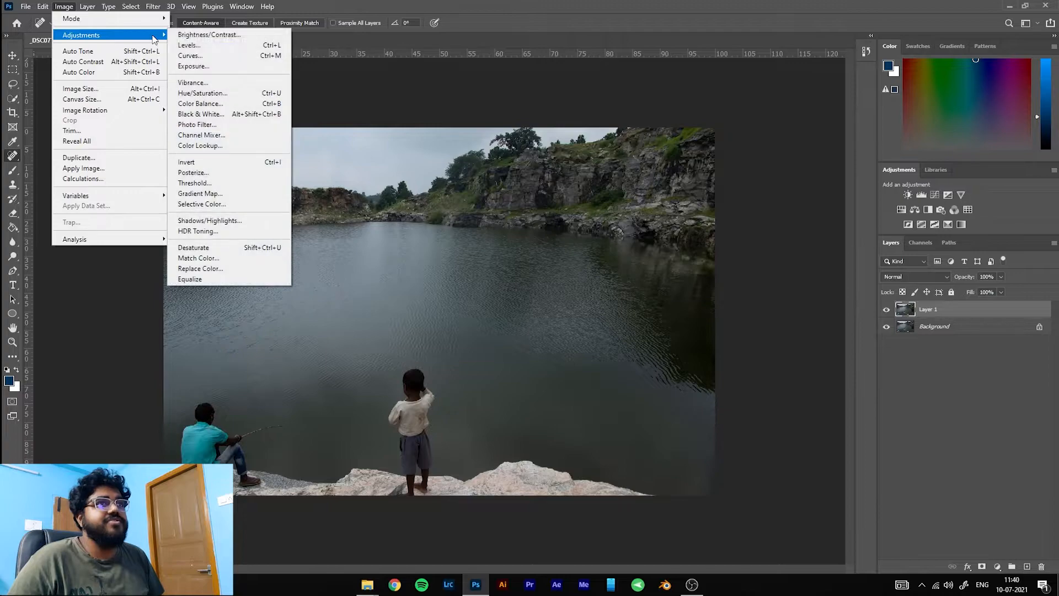
click(252, 57)
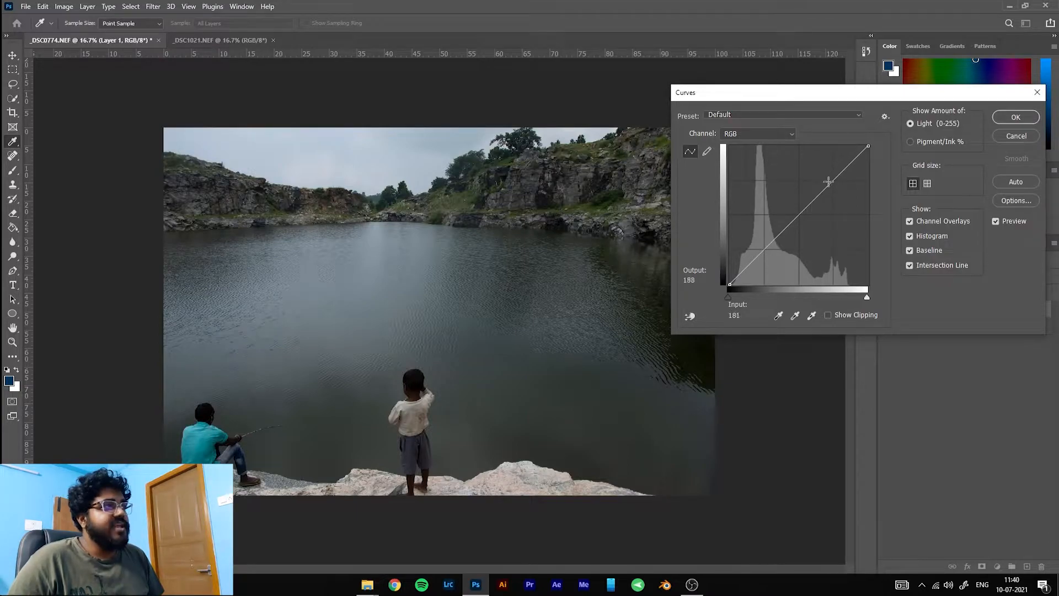
drag(830, 184, 830, 175)
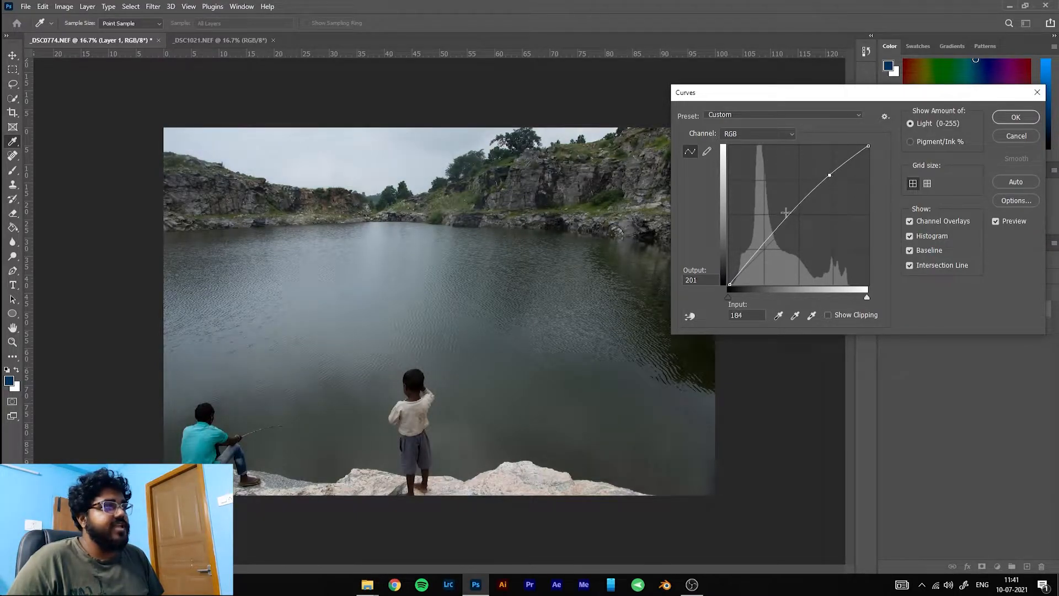
drag(766, 243, 771, 252)
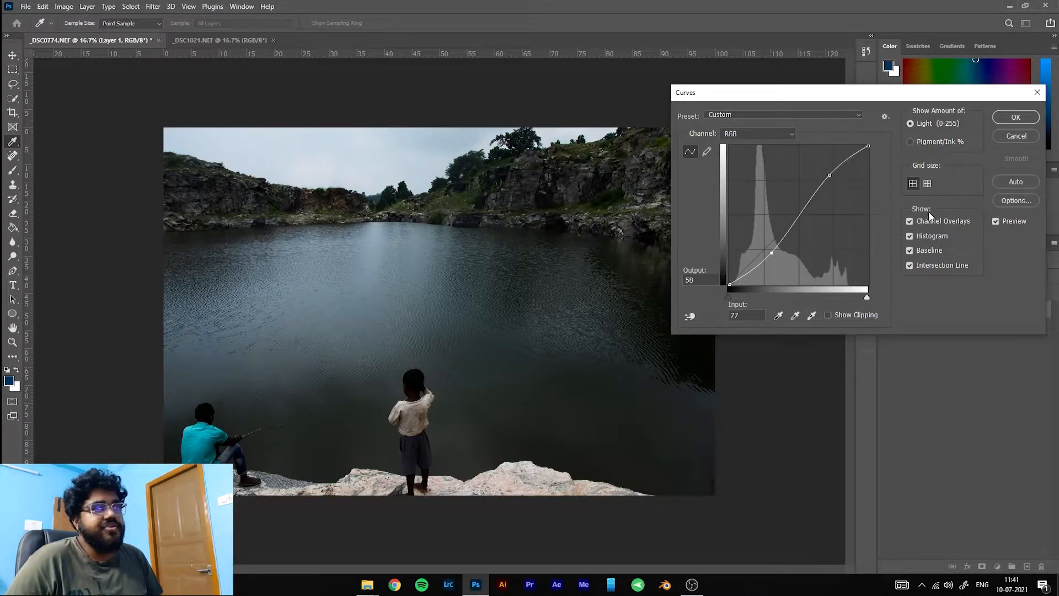
drag(881, 100, 760, 239)
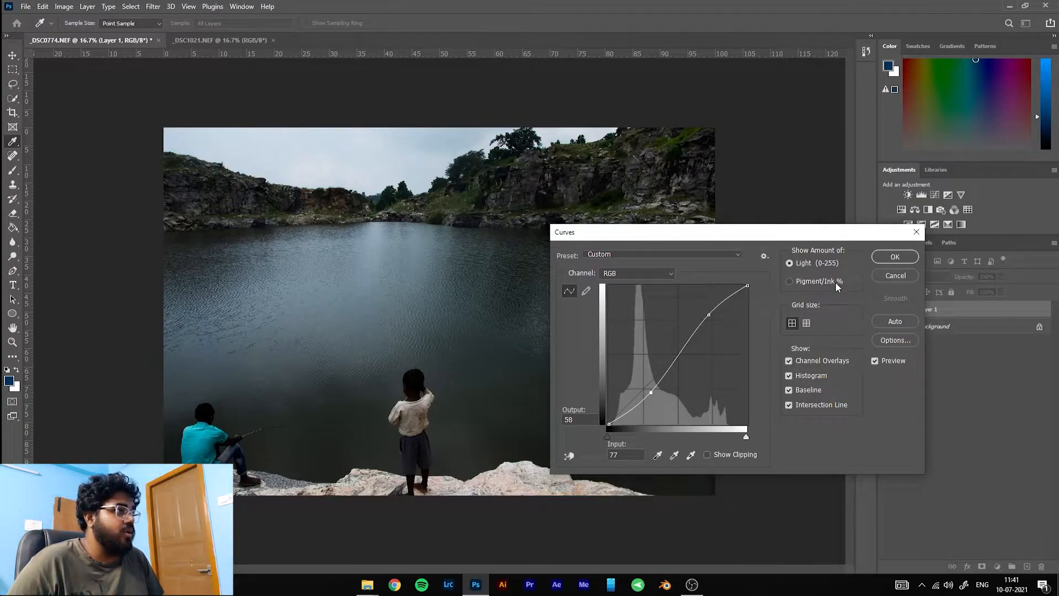
click(878, 260)
key(j)
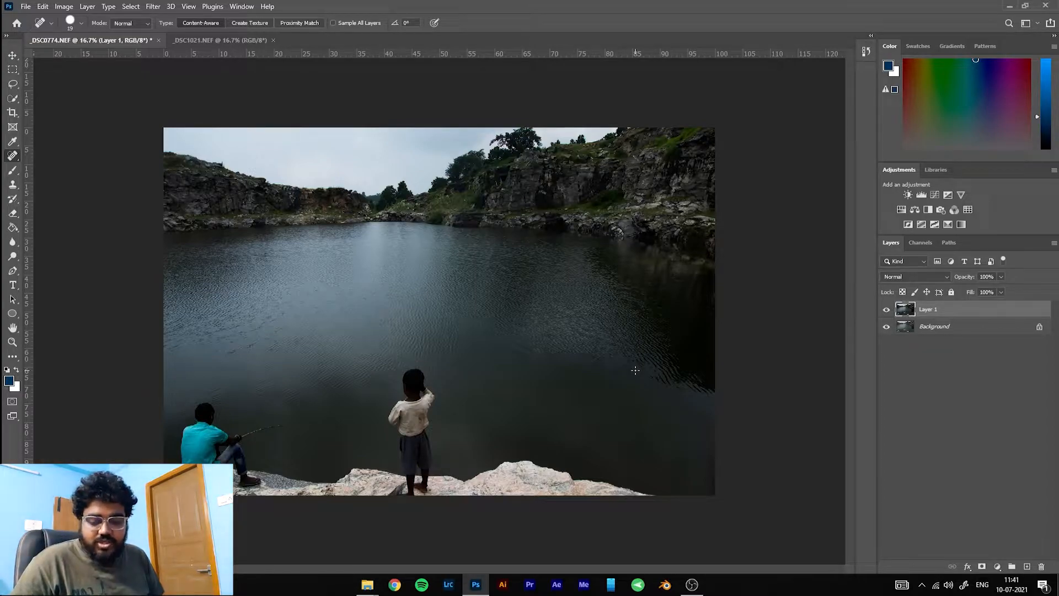
key(ctrl+z)
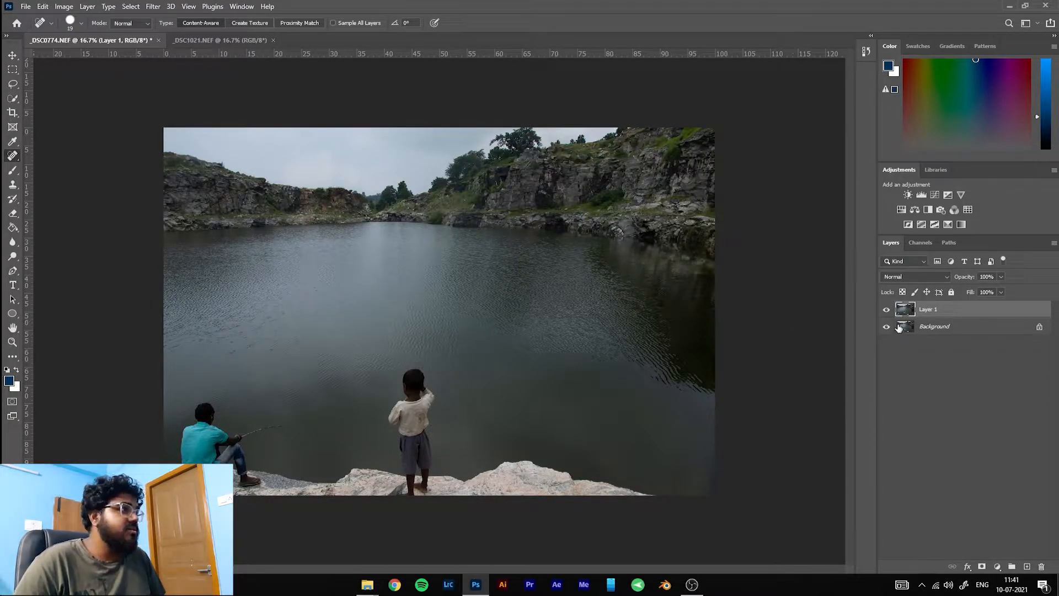
- Convert Layer 1 to a smart object and apply a Camera Raw curve with raised highlights and a shadow point at input 76, output 55
right_click(972, 312)
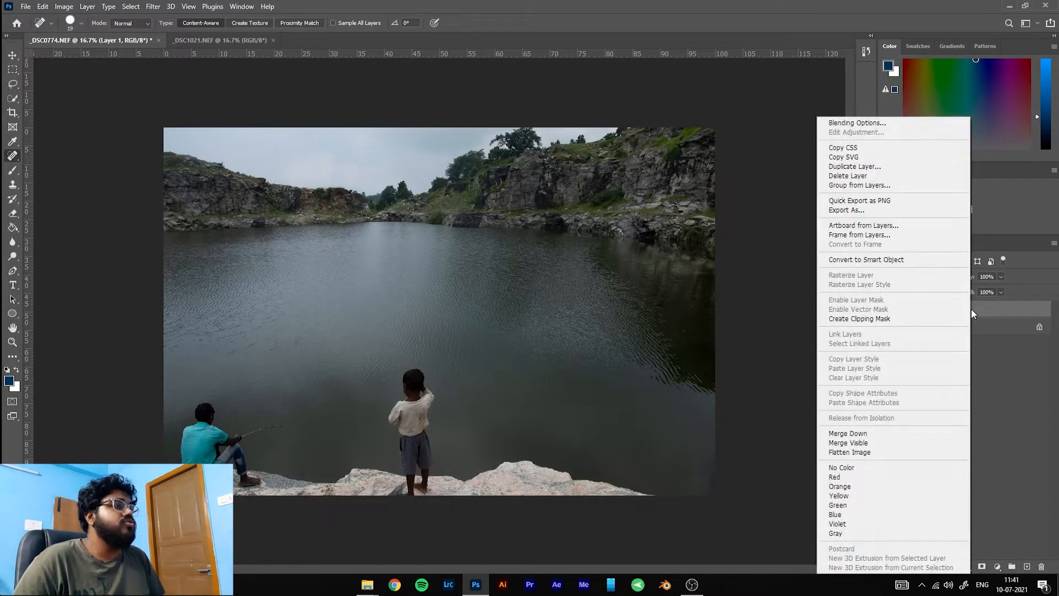
click(918, 260)
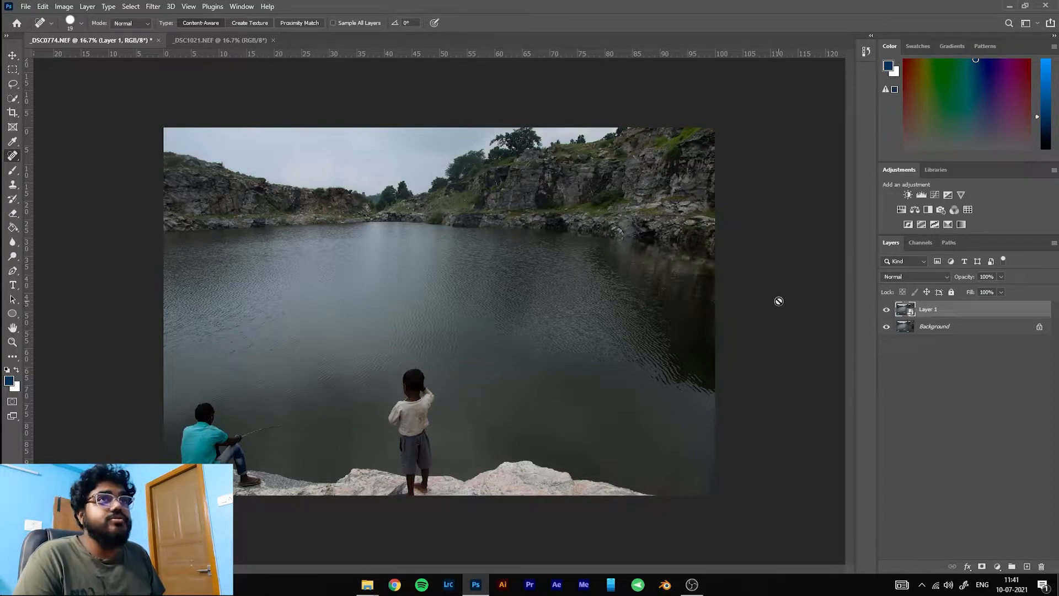
click(152, 6)
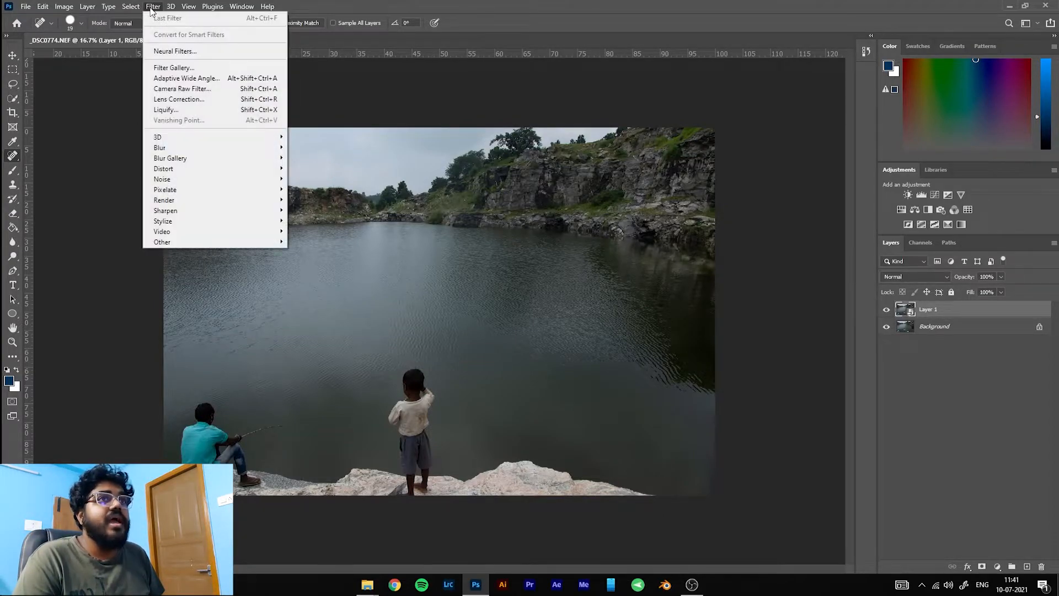
click(197, 90)
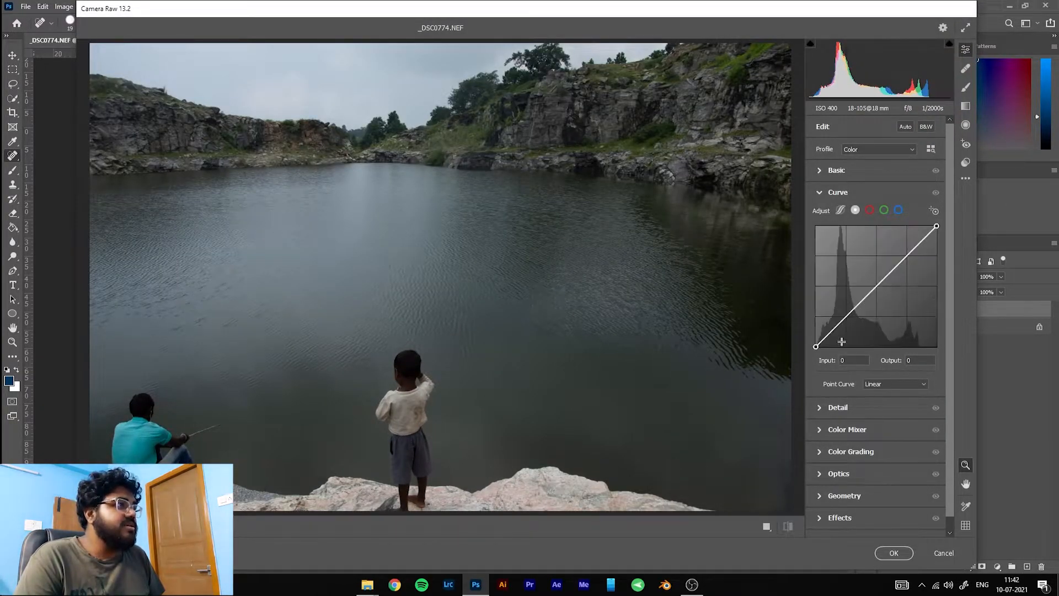
drag(905, 257, 898, 249)
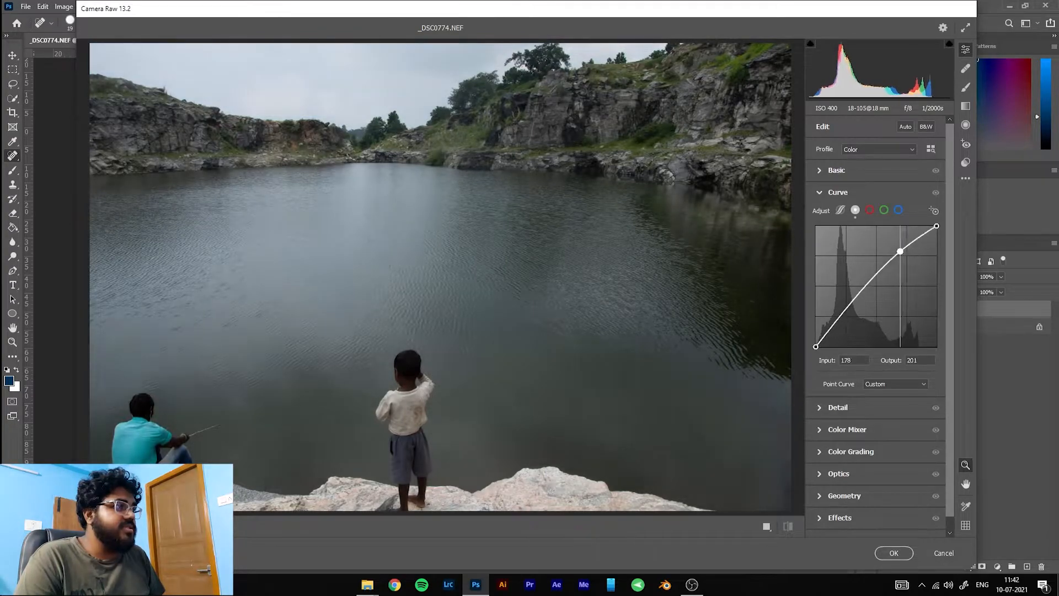
click(845, 314)
drag(845, 315, 852, 321)
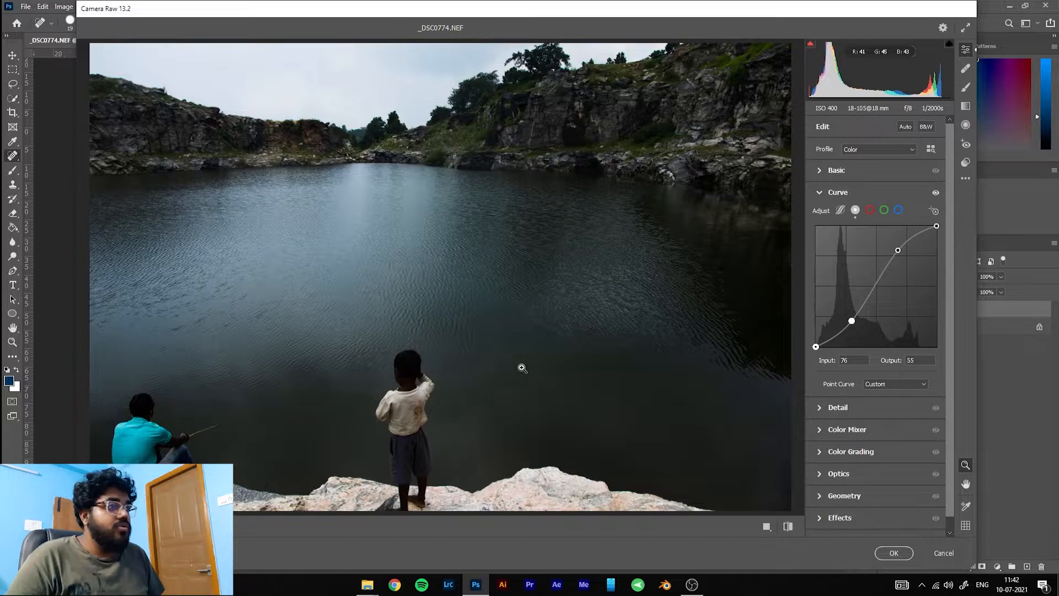
click(882, 555)
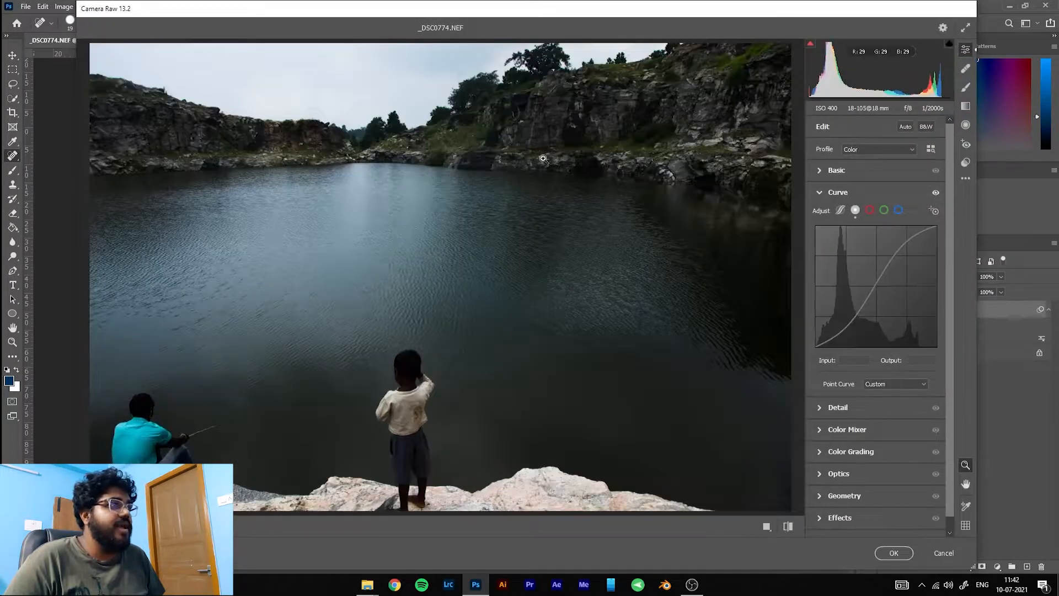
- Try lifting the Camera Raw curve's black point to output 20, and undo the filter and the smart object conversion
drag(852, 321, 816, 334)
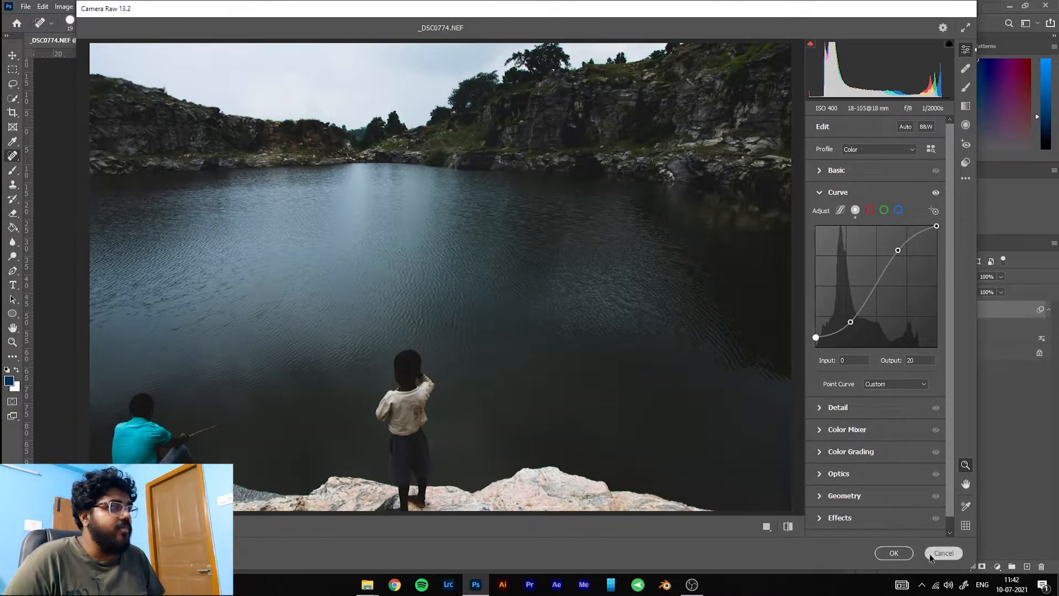
click(894, 552)
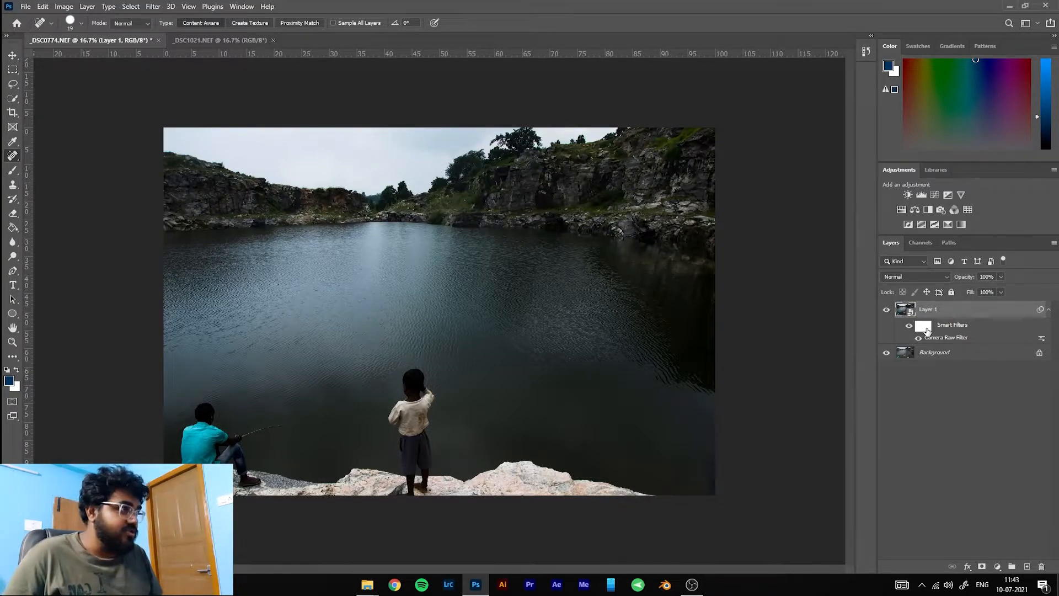
key(ctrl+z)
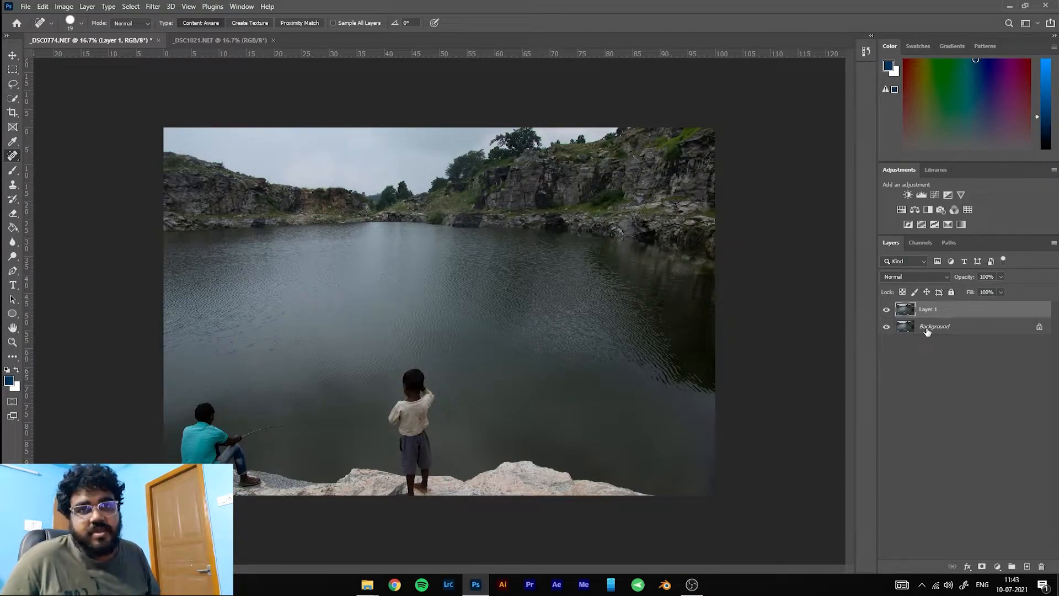
- Add a Curves adjustment layer above Layer 1
click(997, 567)
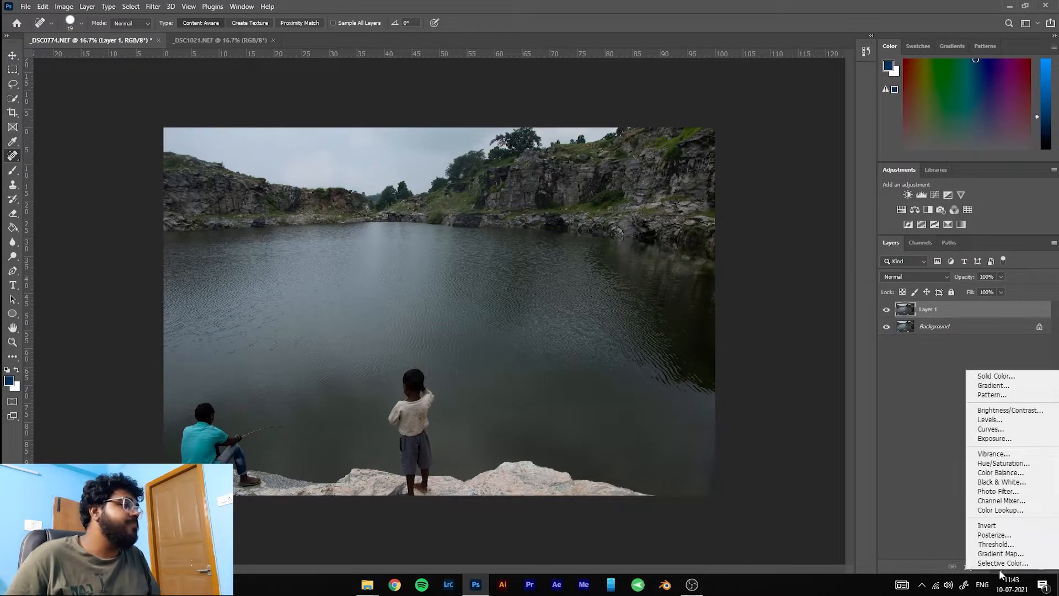
click(993, 429)
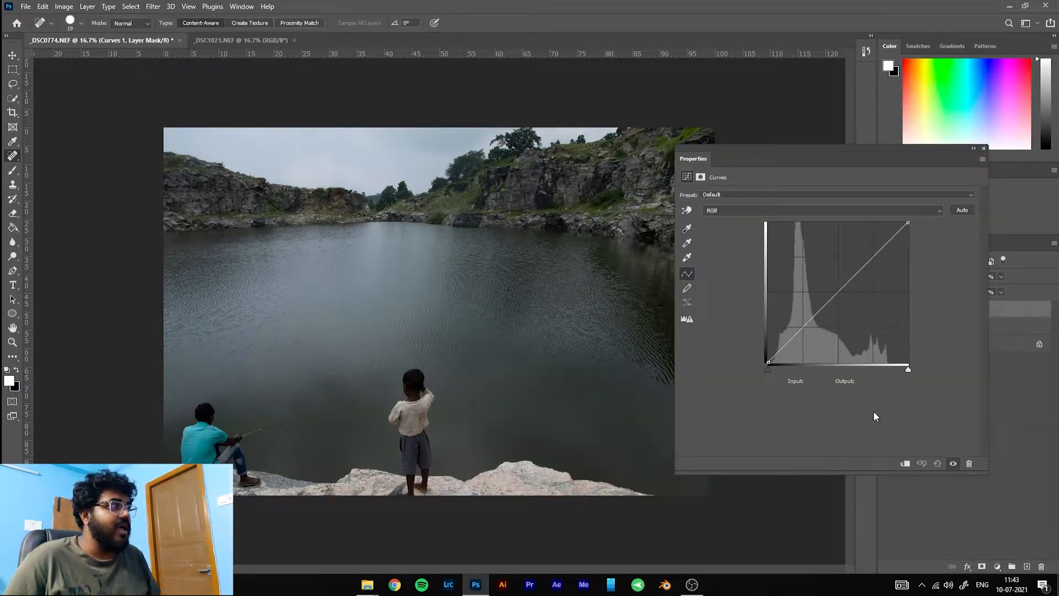
drag(879, 153, 900, 156)
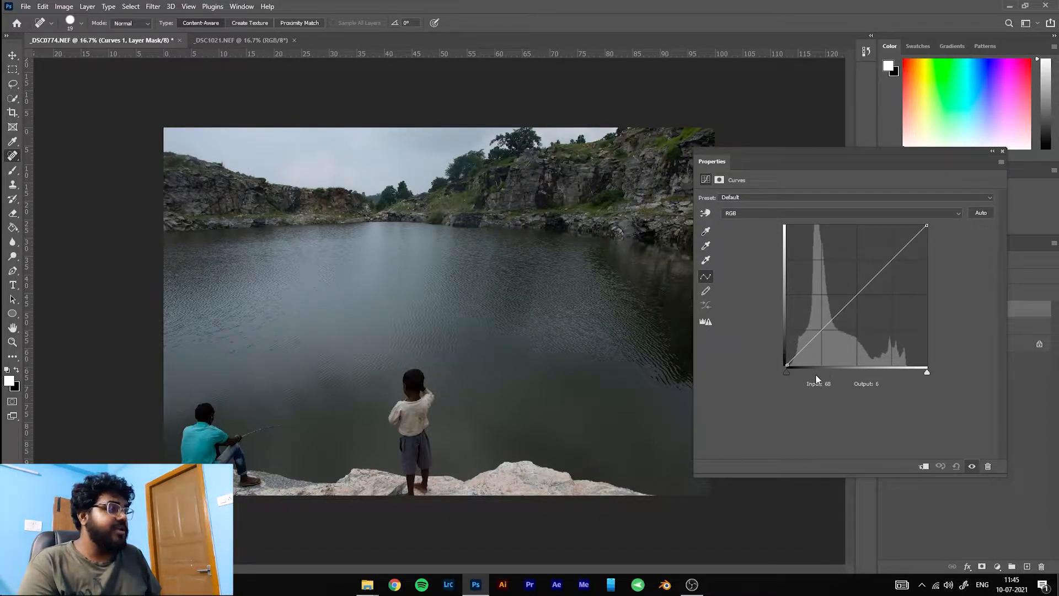
- Add a shadow control point to the RGB curve, try it at about input 50, output 82, and return it to the diagonal at about 64
click(820, 329)
drag(820, 329, 822, 331)
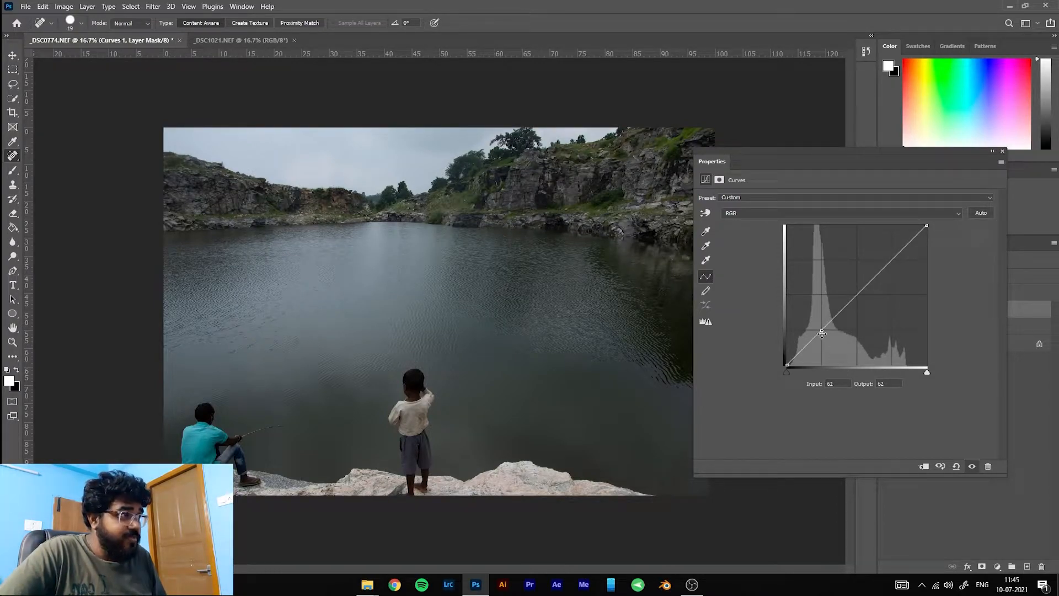
drag(822, 333, 815, 320)
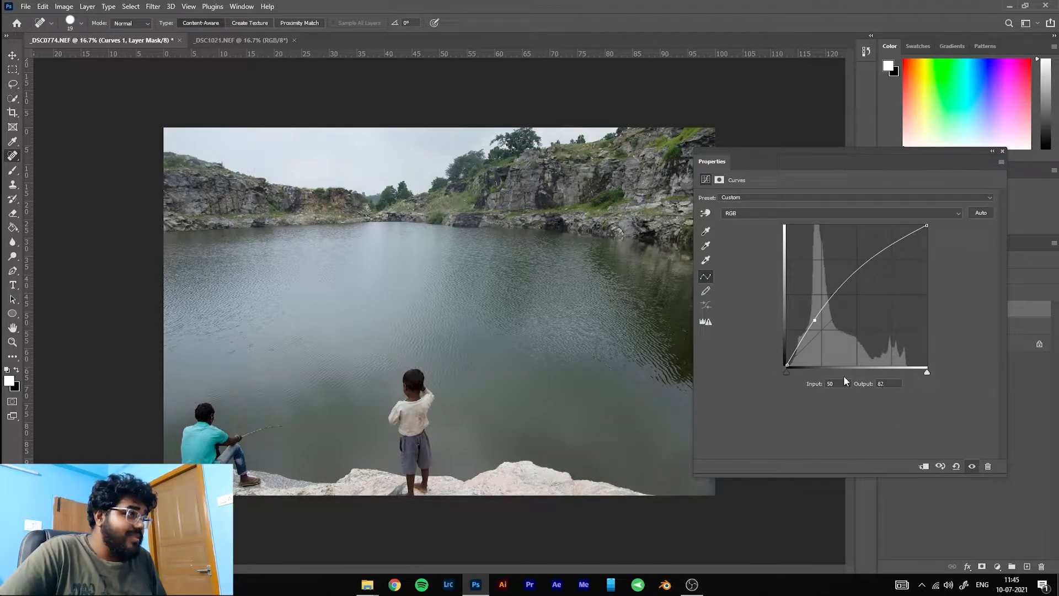
drag(814, 320, 821, 330)
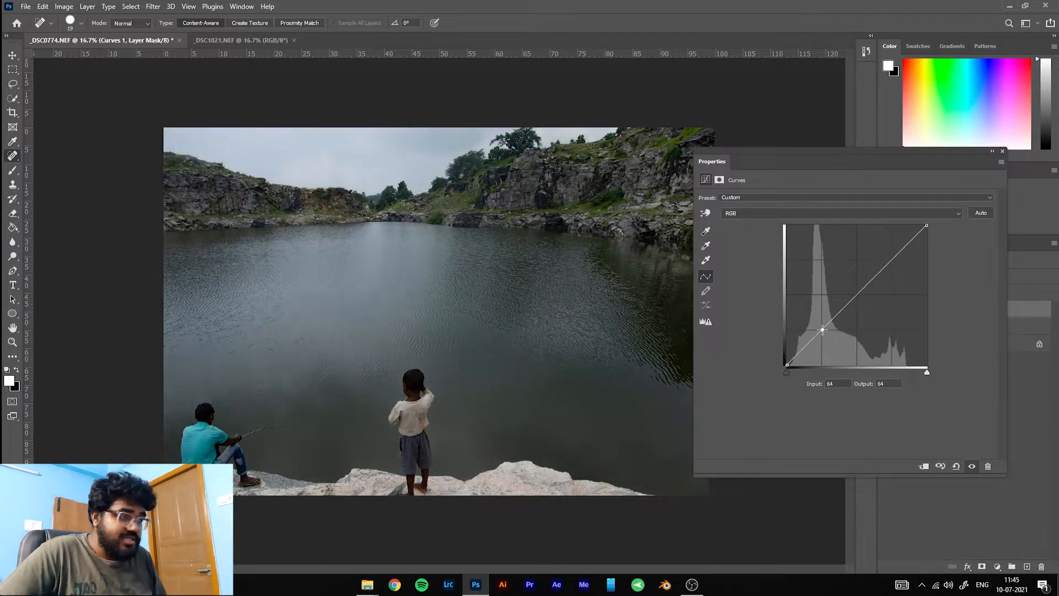
- Set the shadow point's input and output both to 62
drag(835, 384, 807, 389)
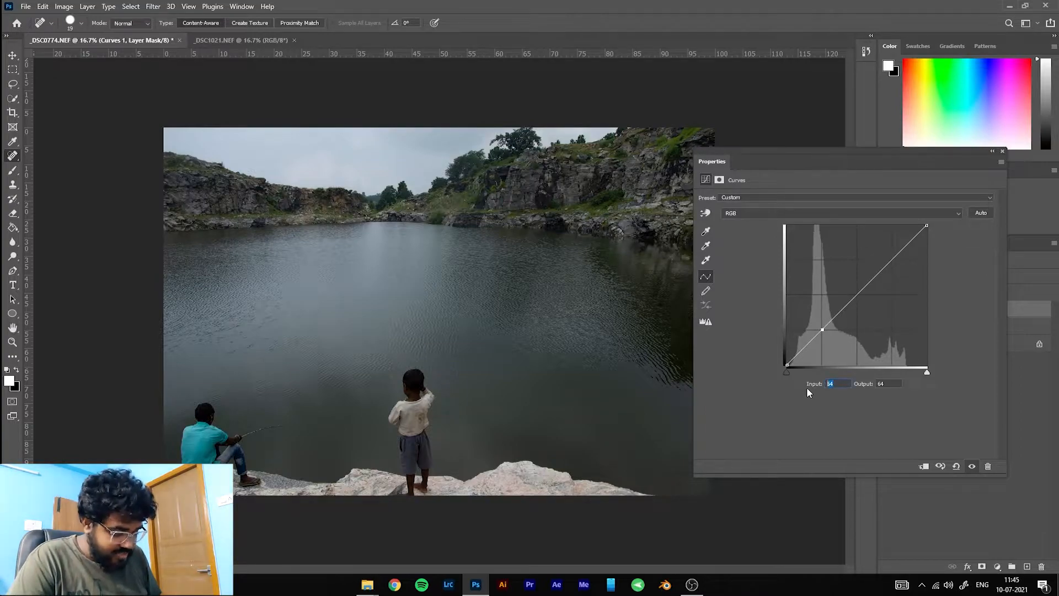
text(6)
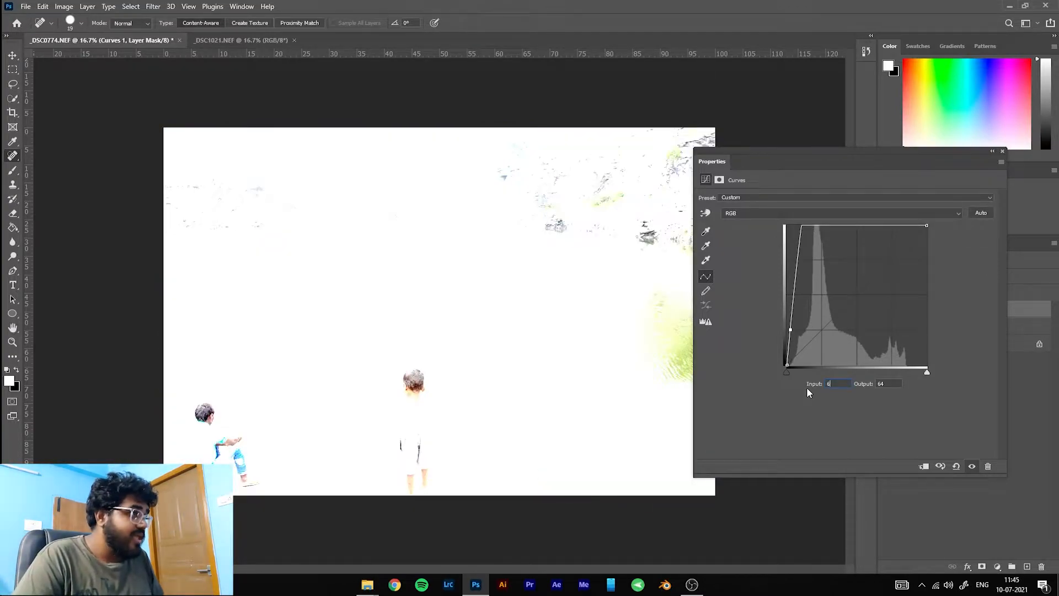
text(2)
key(Tab)
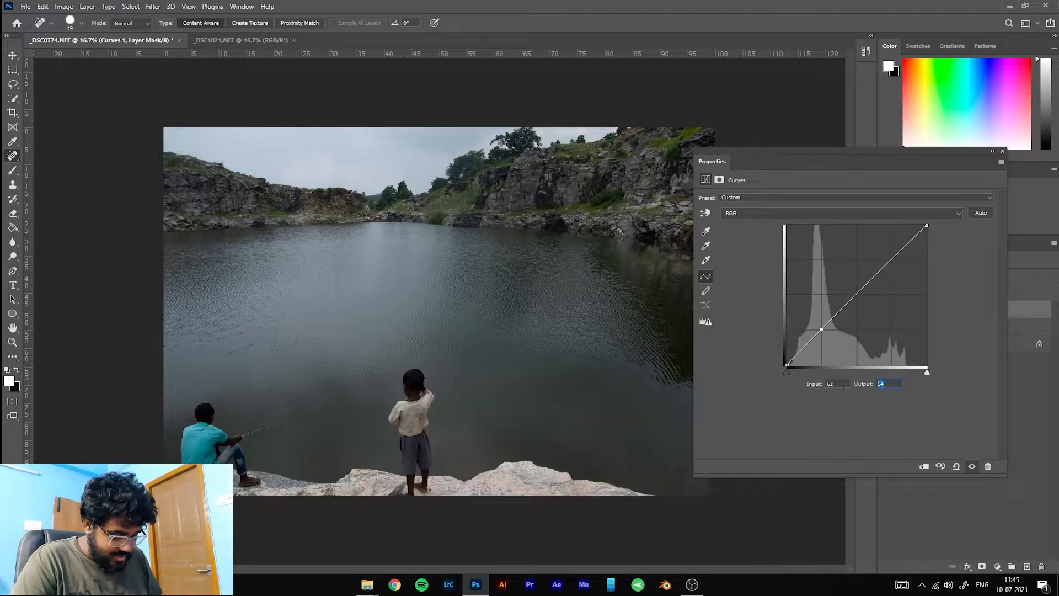
text(62)
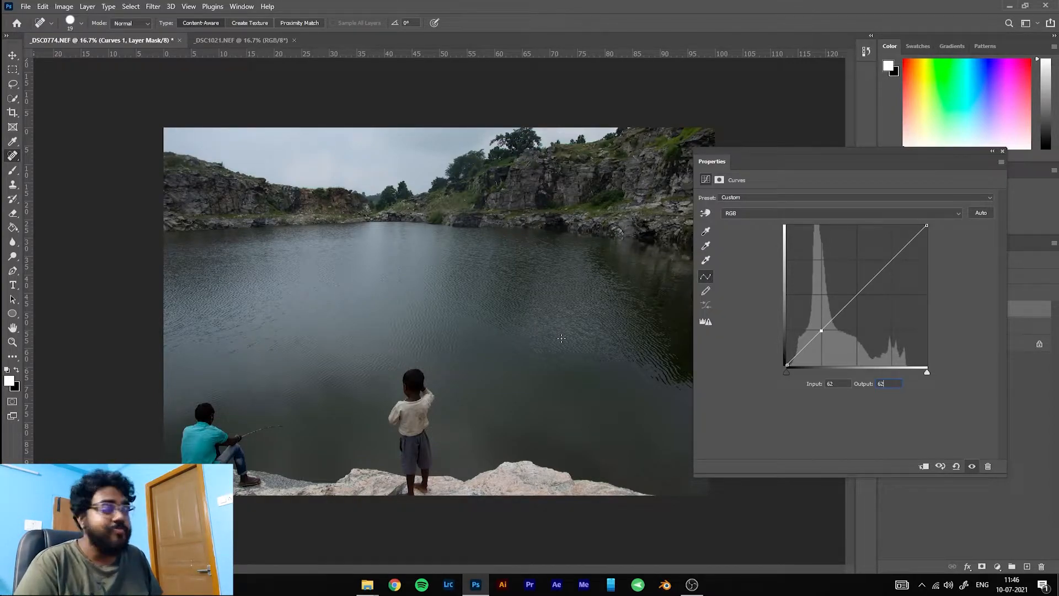
- Try an output of 70 for the shadow point, and set its output to 50 to darken the shadows
drag(885, 384, 870, 382)
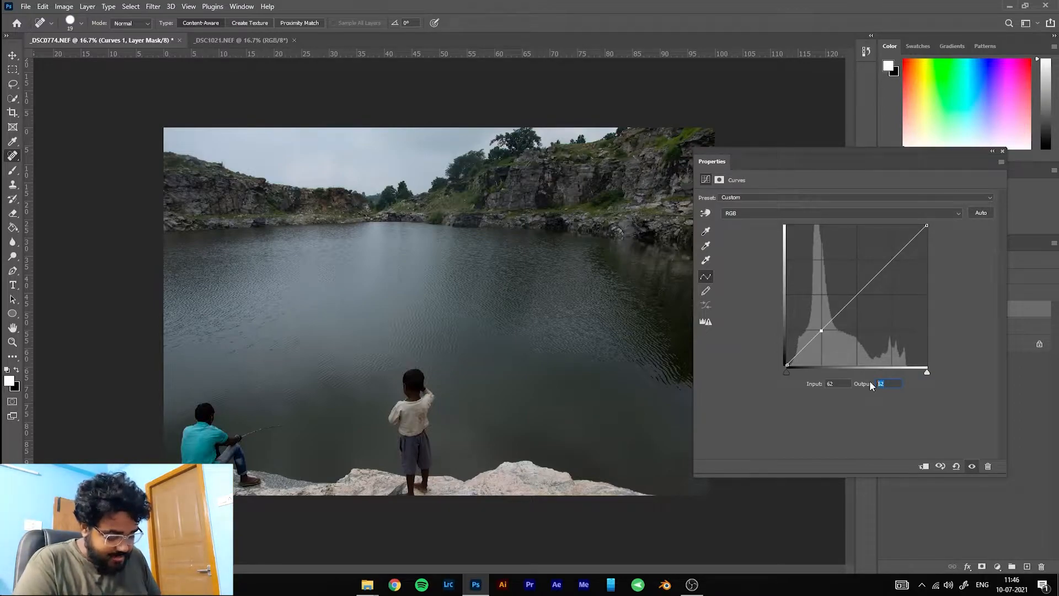
text(70)
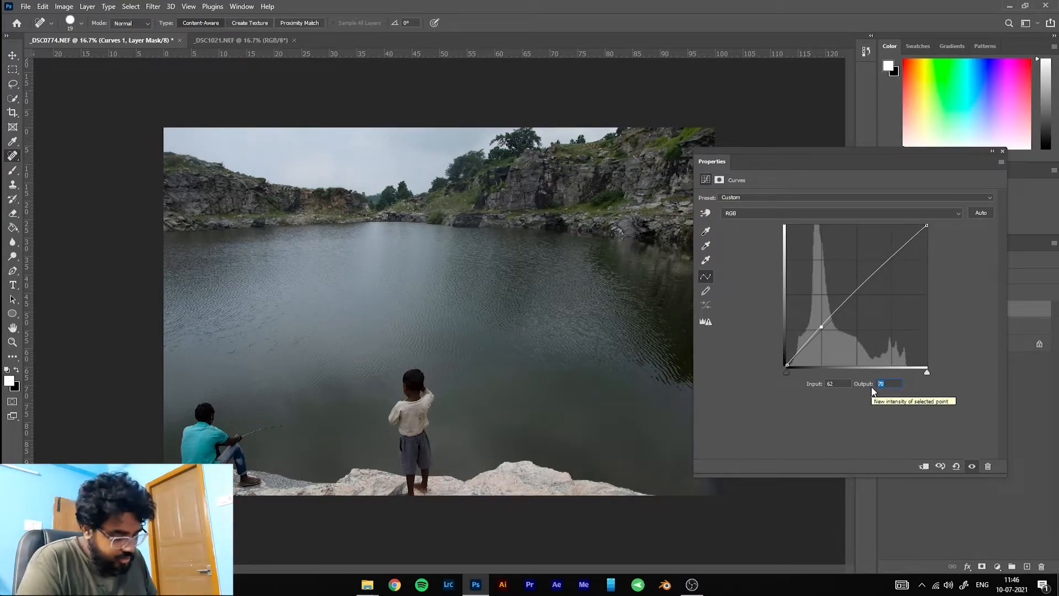
text(50)
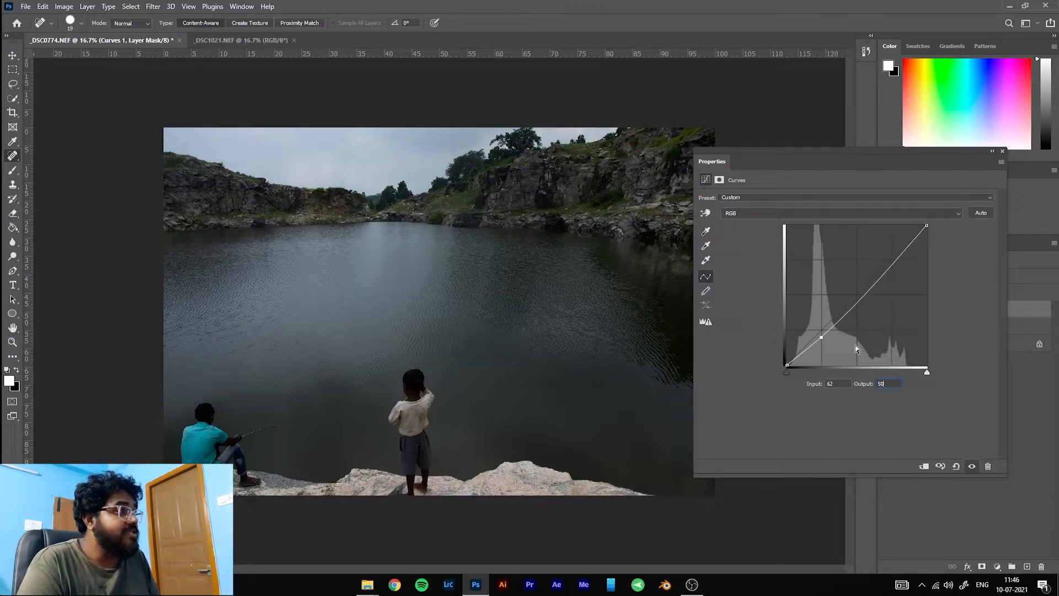
- Add a highlight point at input 196 to the RGB curve, try an output of 196, and set its output to 210
click(893, 264)
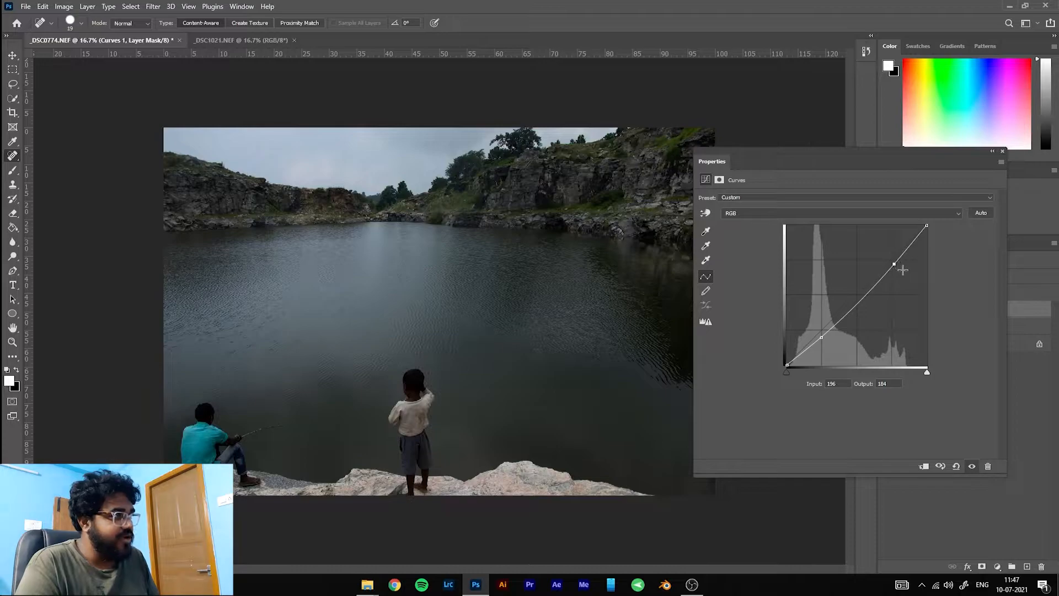
click(889, 383)
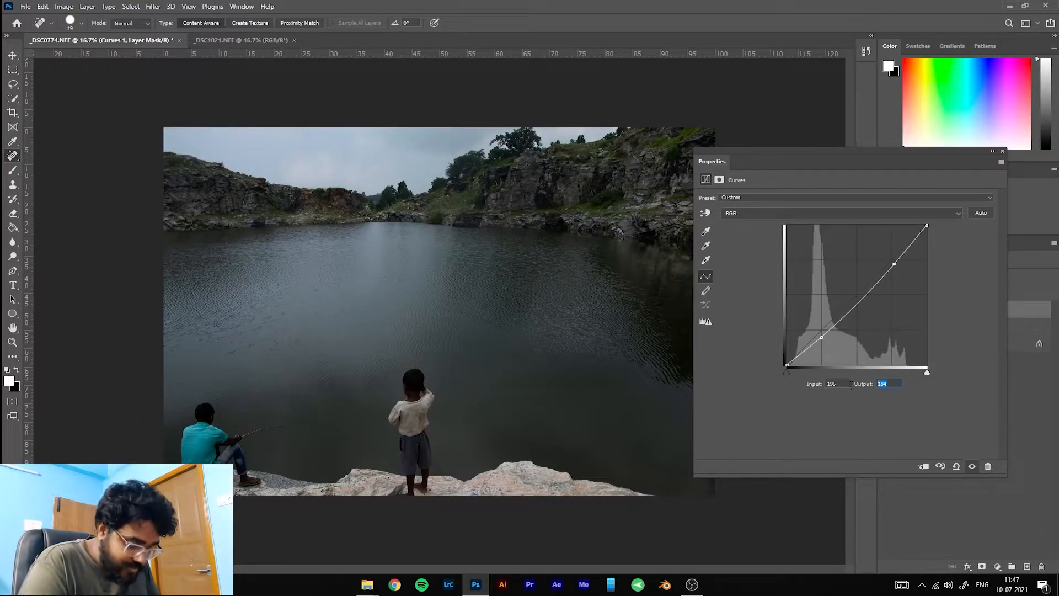
text(79)
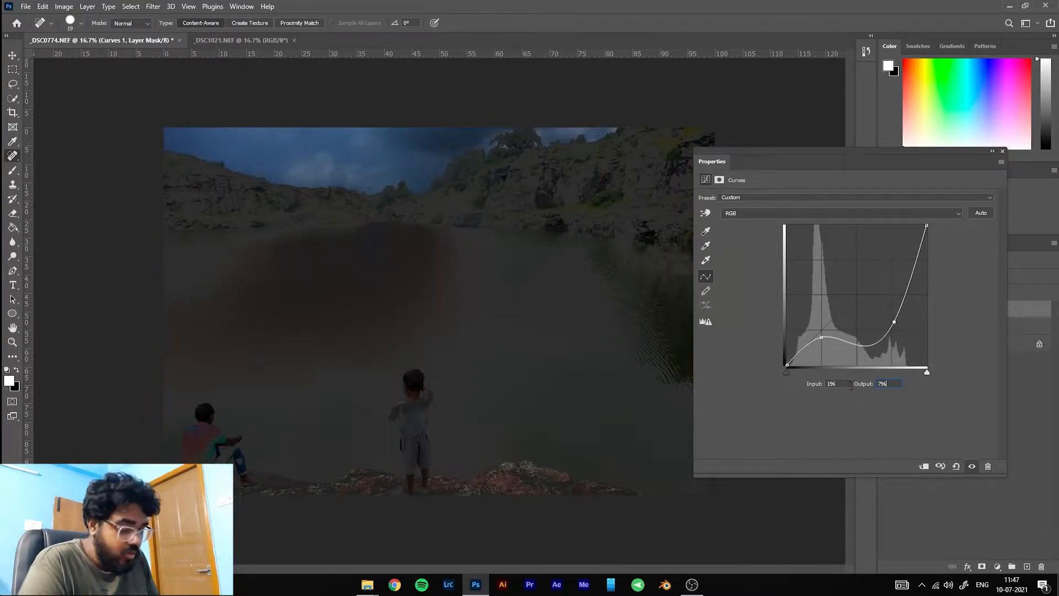
key(BackSpace)
key(BackSpace)
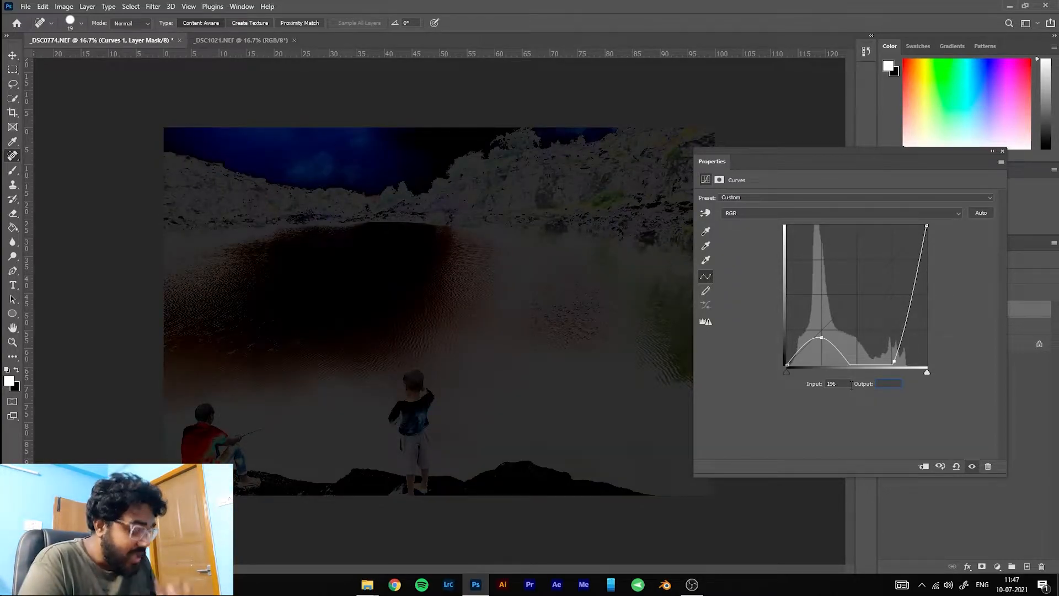
text(196)
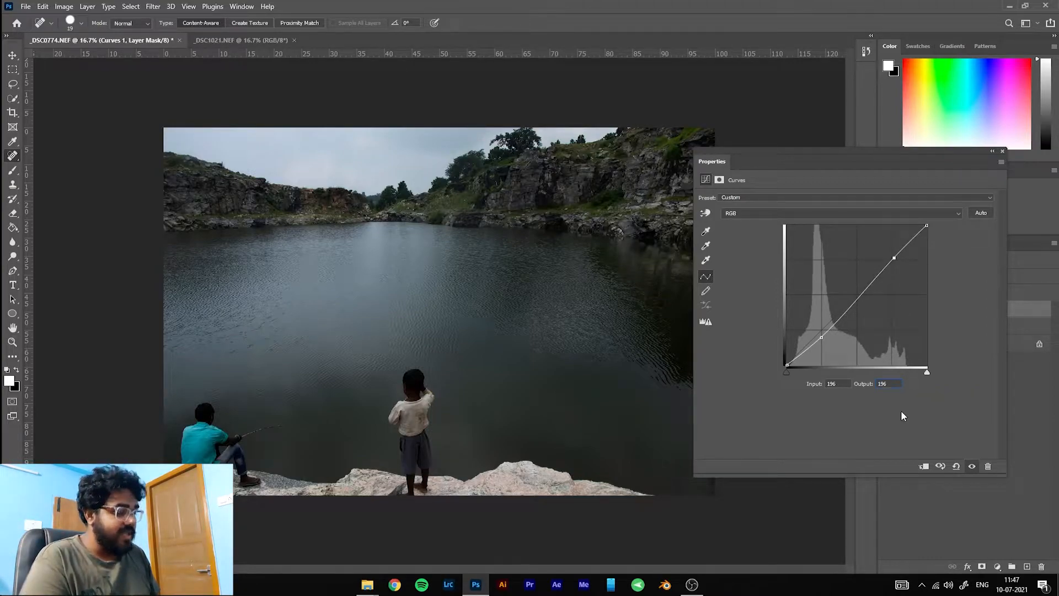
click(865, 385)
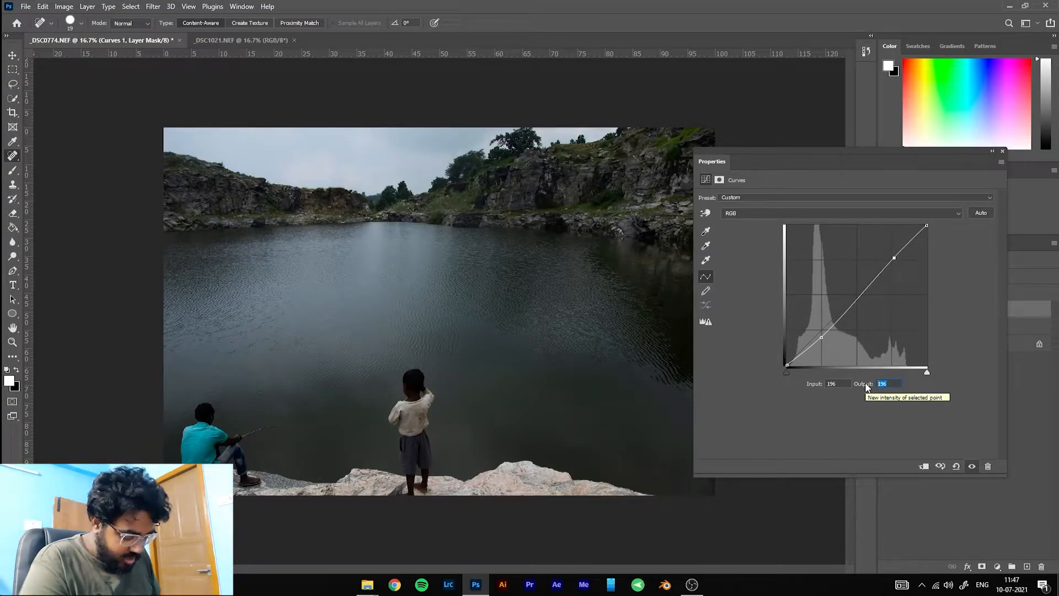
text(210)
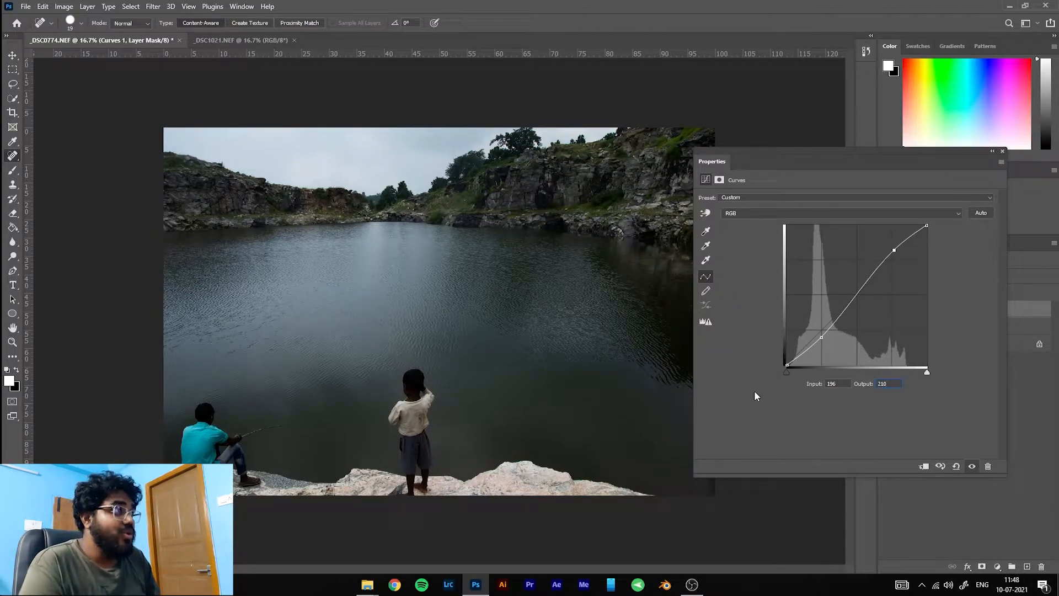
- Try raising the black point of the RGB curve to an output of about 32, and undo the last curve changes
click(927, 226)
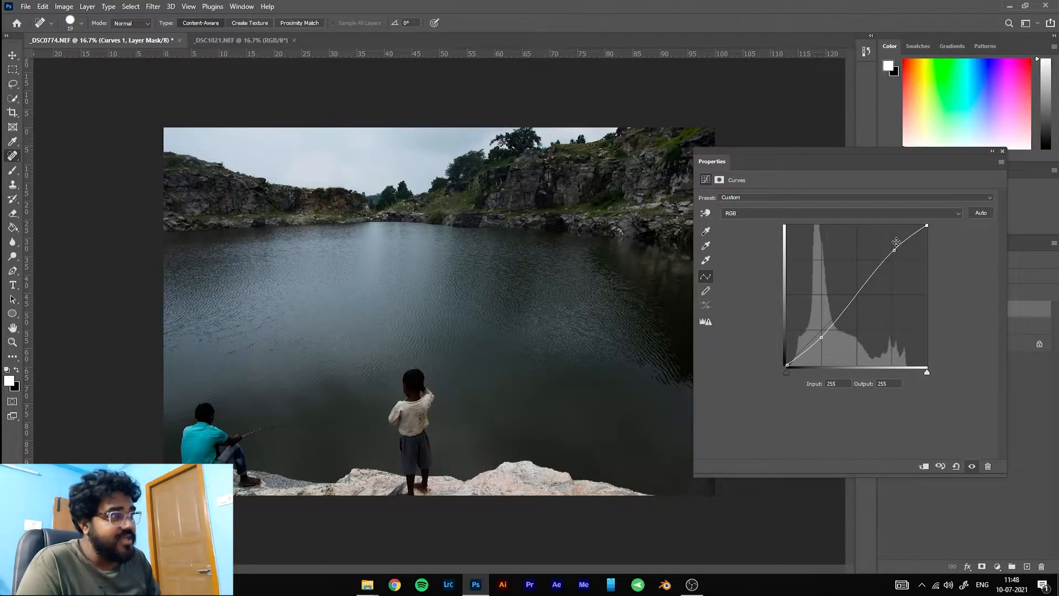
click(787, 363)
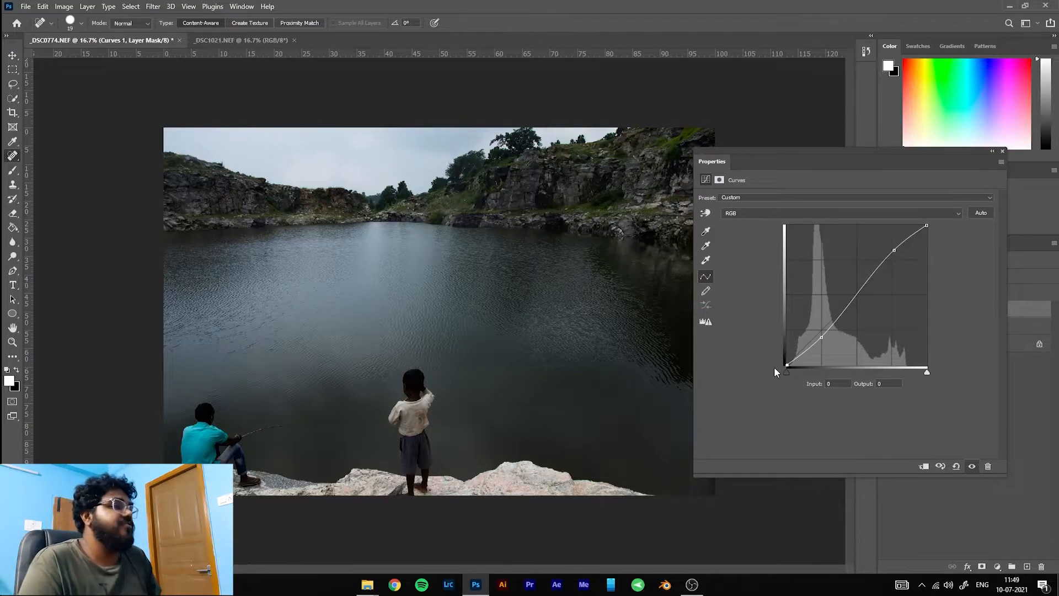
drag(785, 365, 771, 344)
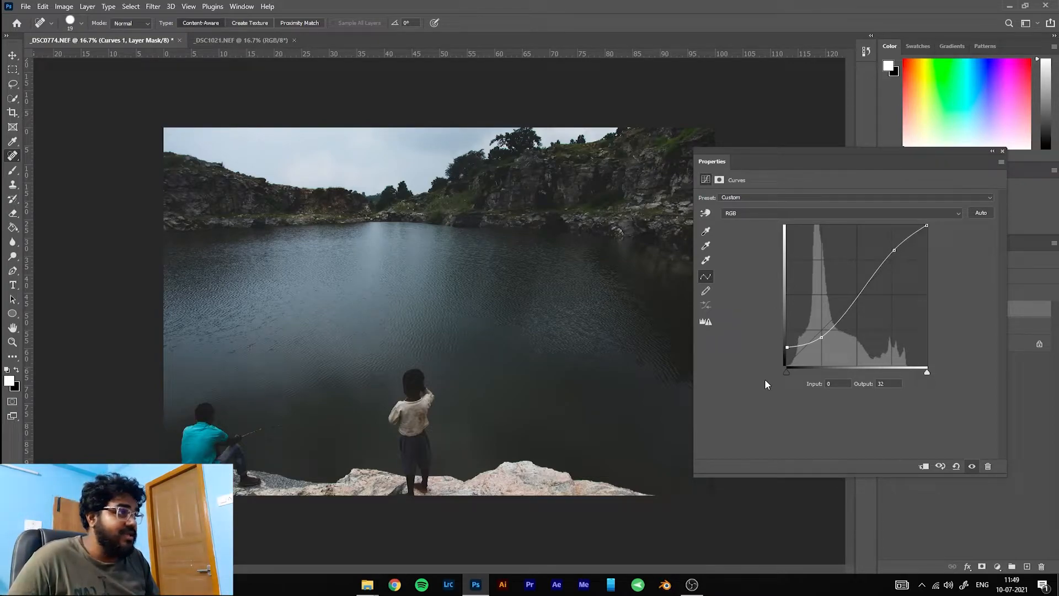
key(ctrl+z)
key(ctrl+z)
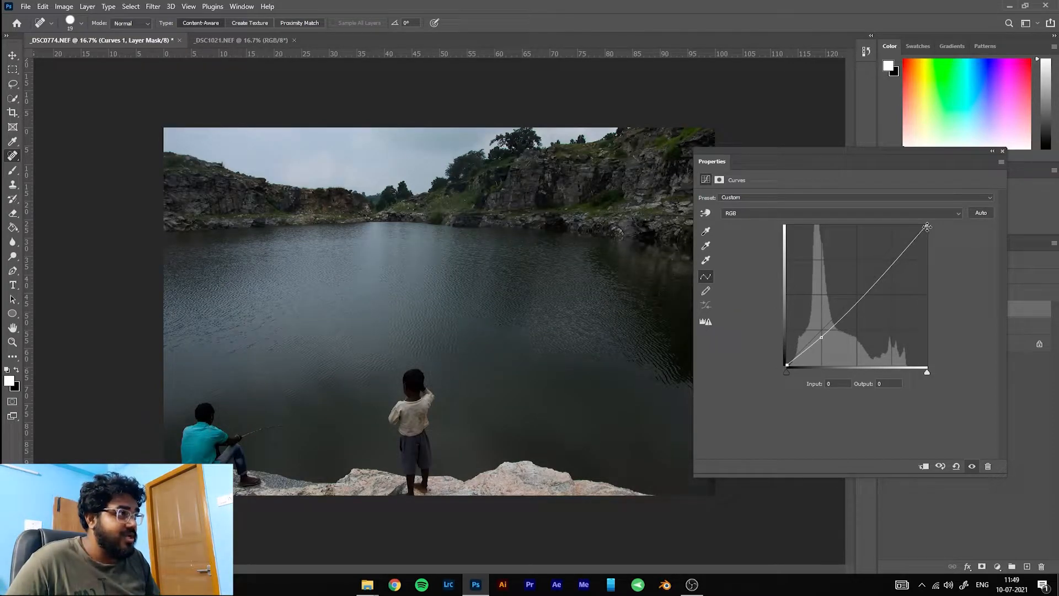
- Try lowering the white point to an output of about 158, restore it to 255, and delete the shadow point
drag(927, 226, 930, 279)
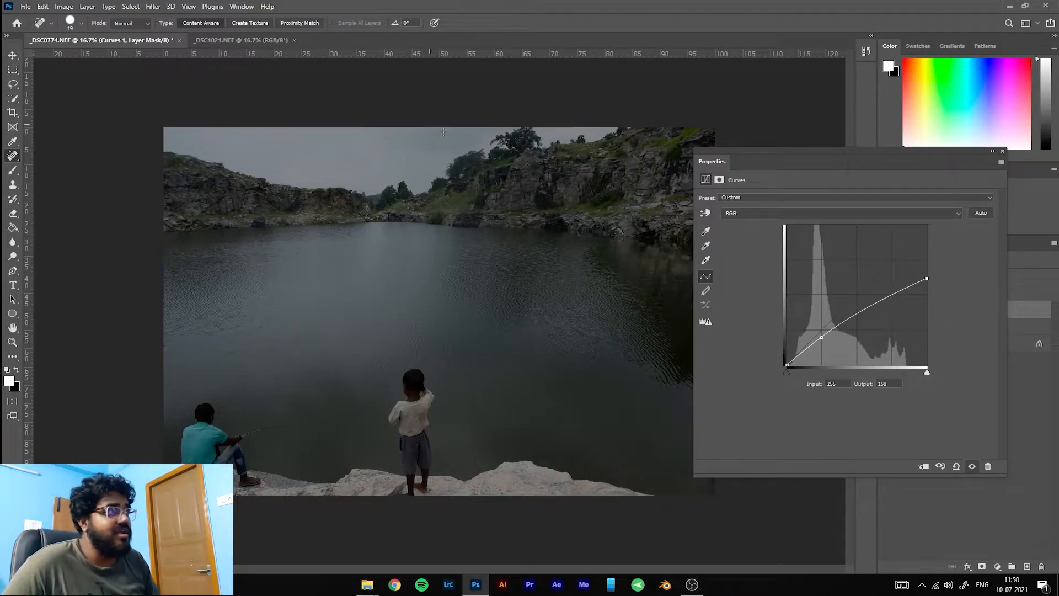
drag(926, 279, 926, 226)
drag(821, 337, 827, 327)
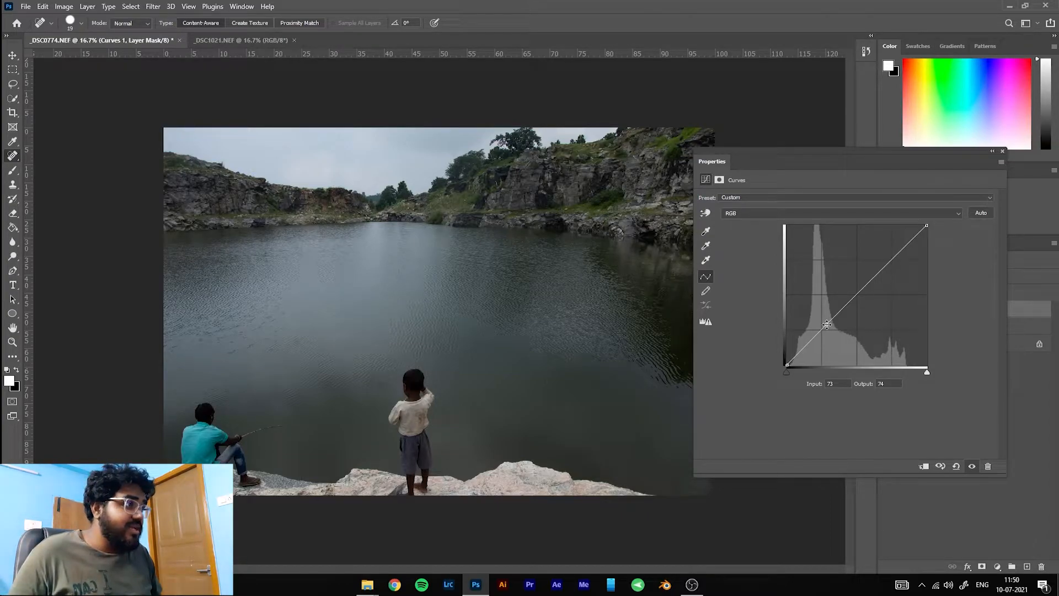
drag(827, 324, 824, 332)
key(Delete)
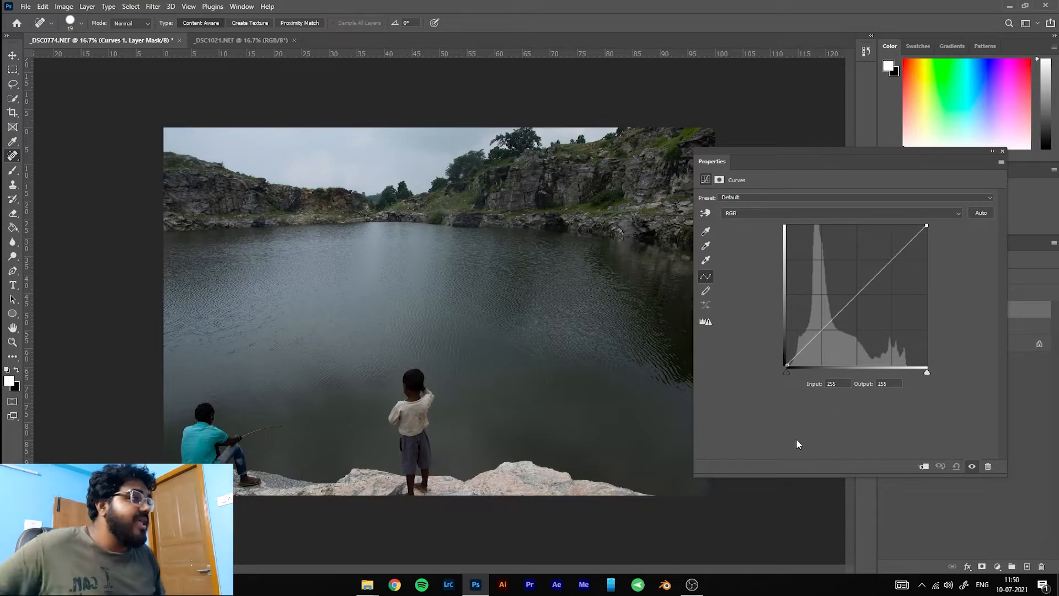
- Shape an S-curve on RGB with a shadow point at about input 69, output 55 and a highlight point at about input 181, output 205
click(821, 330)
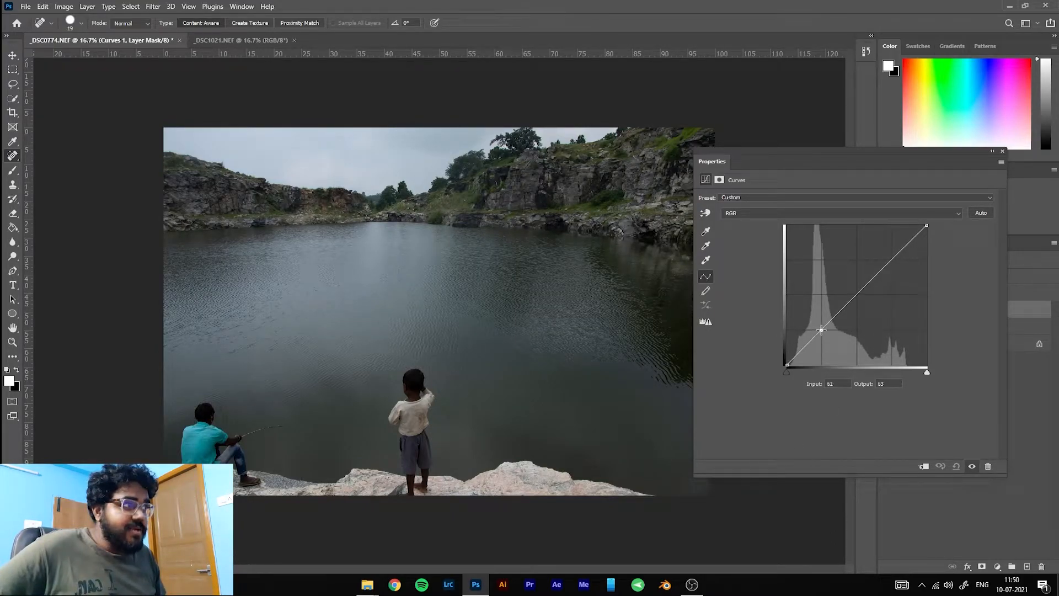
drag(822, 329, 824, 335)
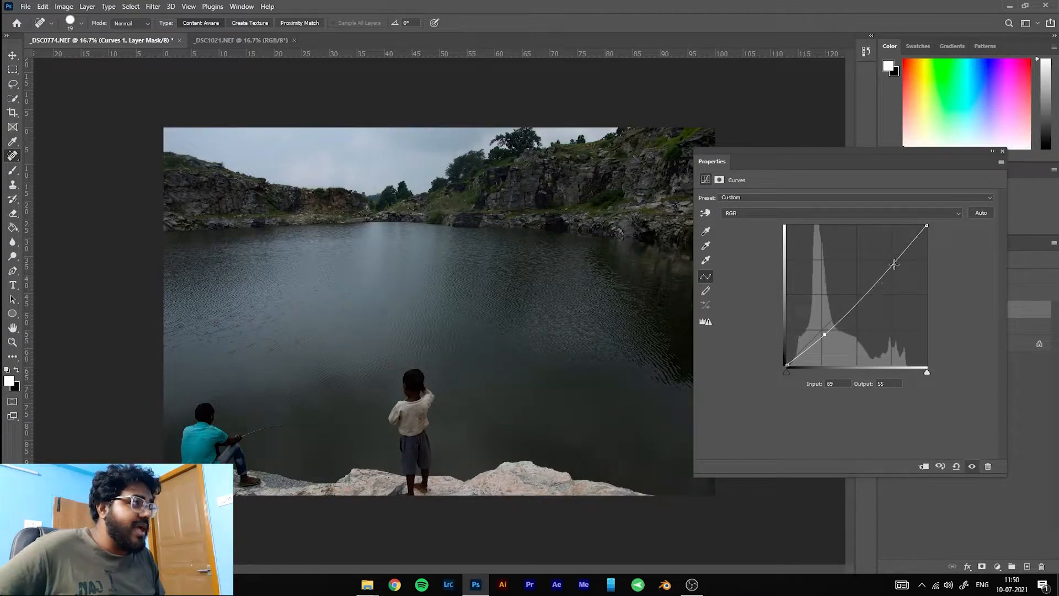
drag(894, 260, 885, 253)
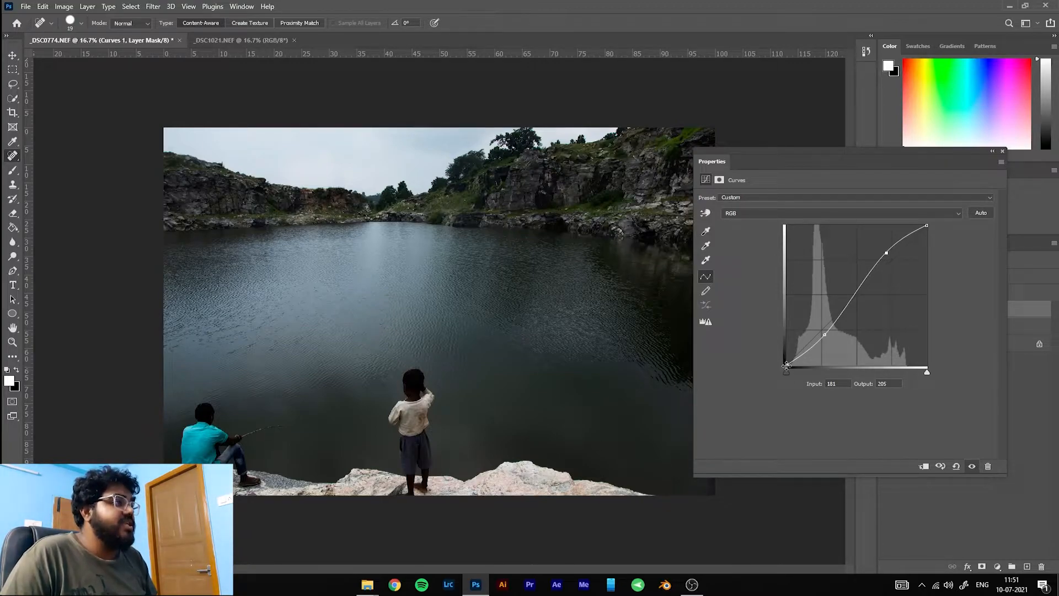
- Lift the black point to an output of about 30 and pull the shadow point slightly lower for faded blacks
click(786, 364)
drag(786, 364, 823, 337)
click(823, 335)
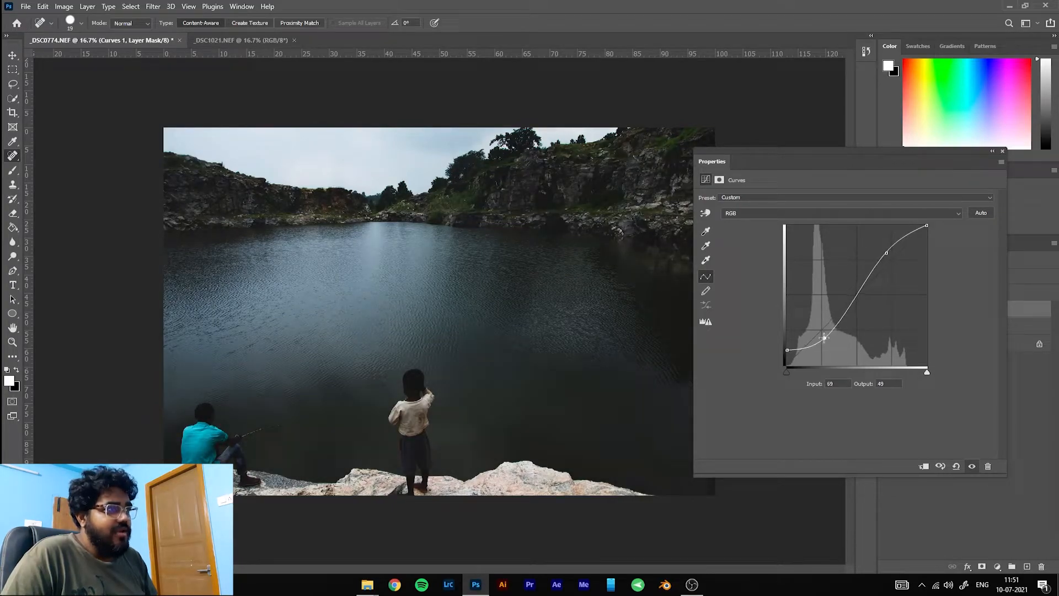
click(787, 351)
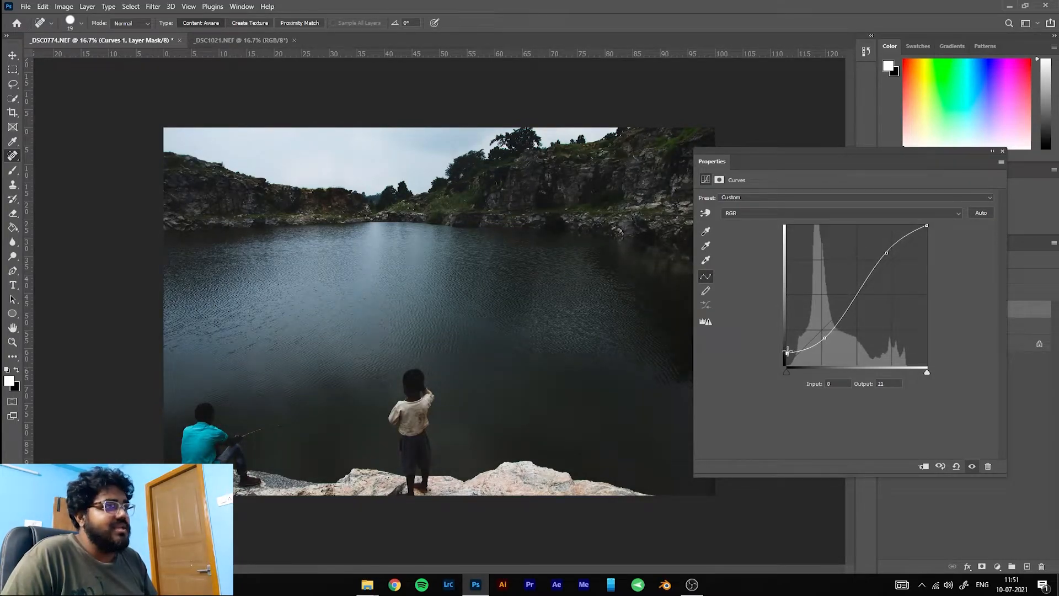
drag(824, 338, 781, 348)
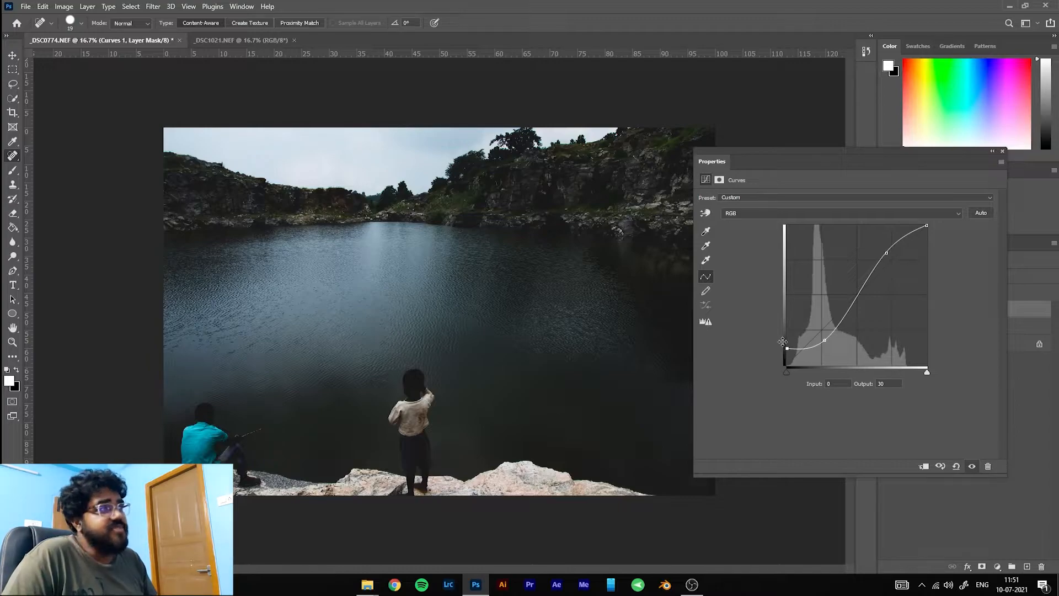
- Try the white point at output 155 with the highlight point at about input 199, output 193, and revert the RGB curve to the default diagonal
drag(928, 225, 936, 281)
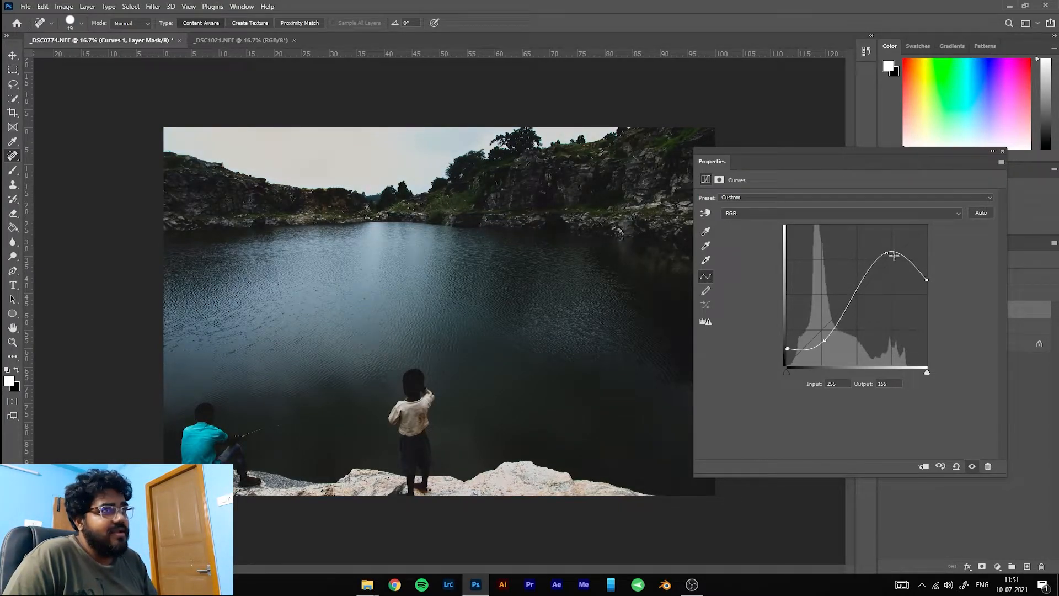
drag(886, 252, 900, 272)
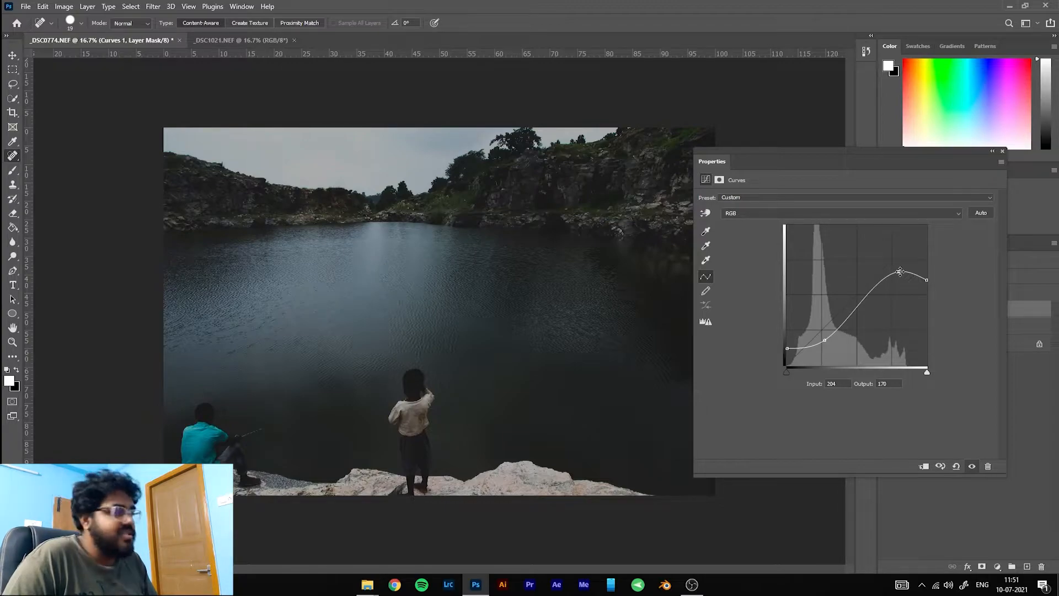
mouse_move(899, 271)
mouse_down()
mouse_move(896, 305)
mouse_move(895, 259)
mouse_up()
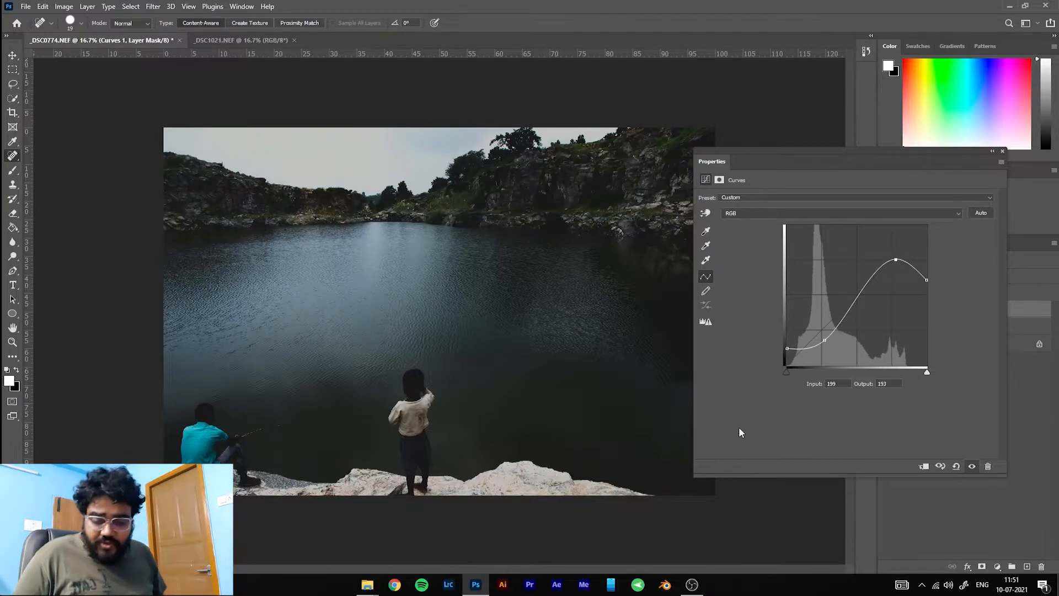
key(ctrl+z)
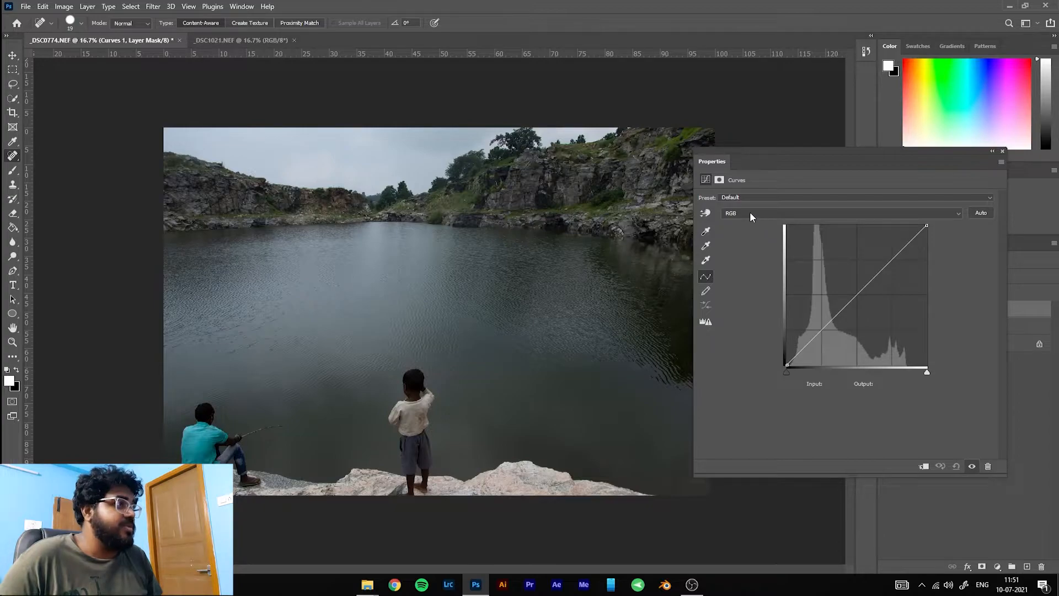
- In the Red channel, try shadow and highlight adjustments, and pull the shadows down with a point at about input 71, output 50
click(927, 215)
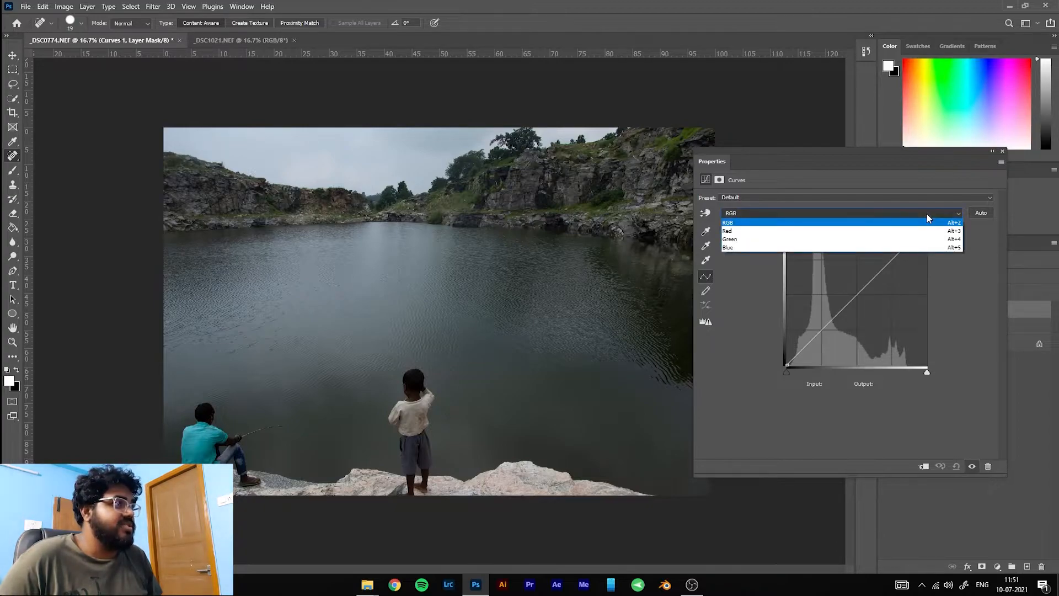
click(905, 231)
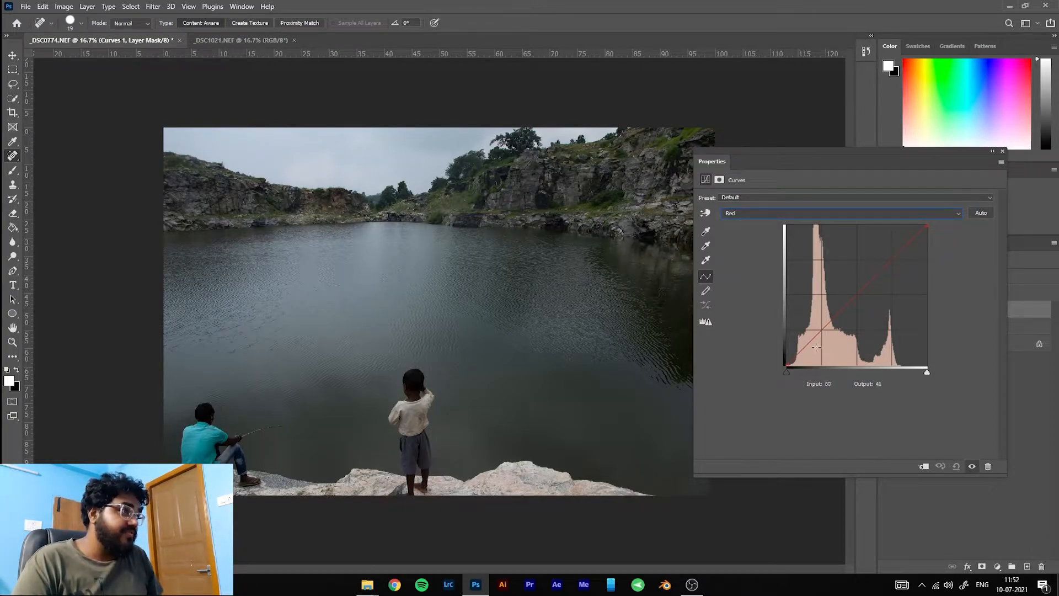
drag(823, 326, 829, 334)
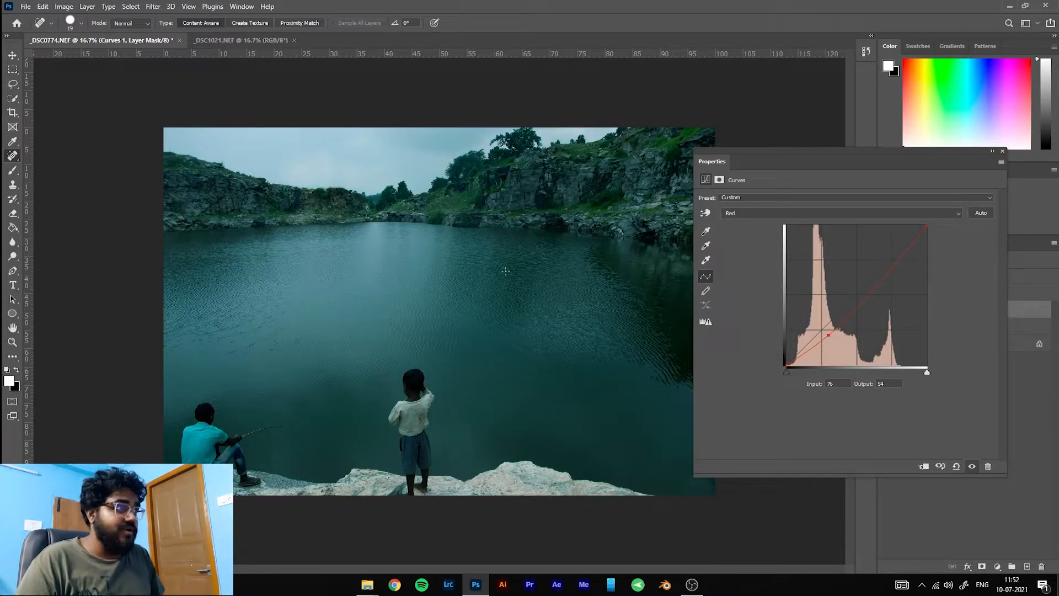
drag(828, 334, 827, 337)
mouse_move(901, 261)
mouse_down()
mouse_move(881, 231)
mouse_move(905, 262)
mouse_move(890, 251)
mouse_move(899, 254)
mouse_up()
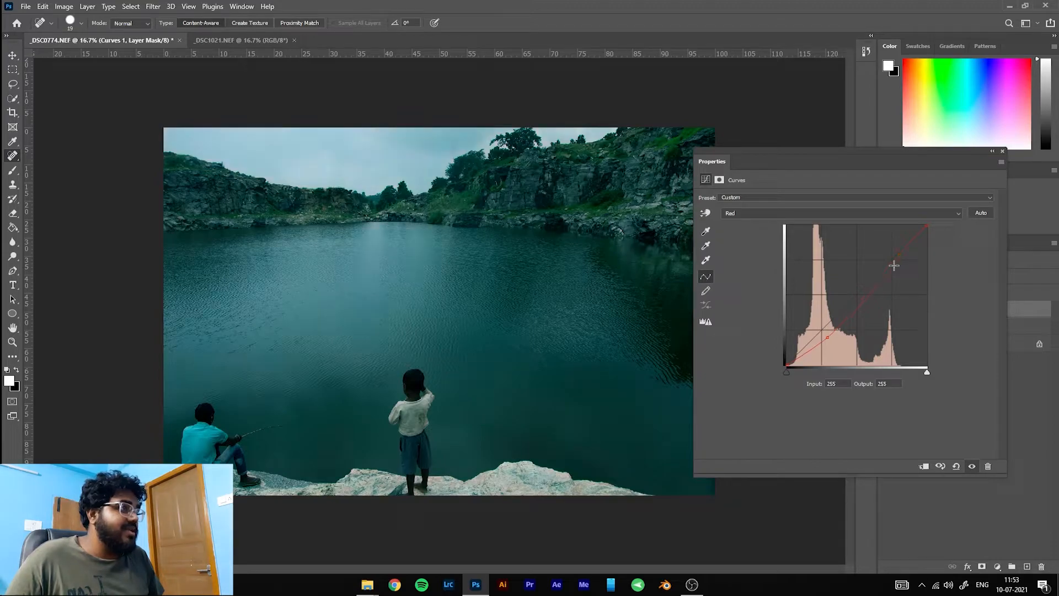
key(ctrl+z)
drag(823, 328, 824, 334)
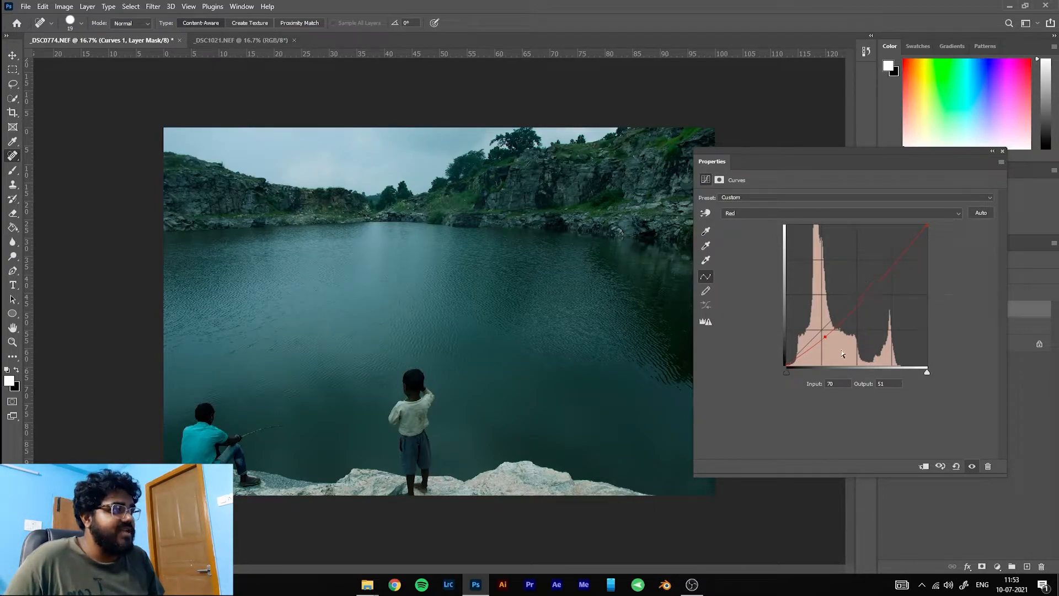
drag(826, 337, 826, 338)
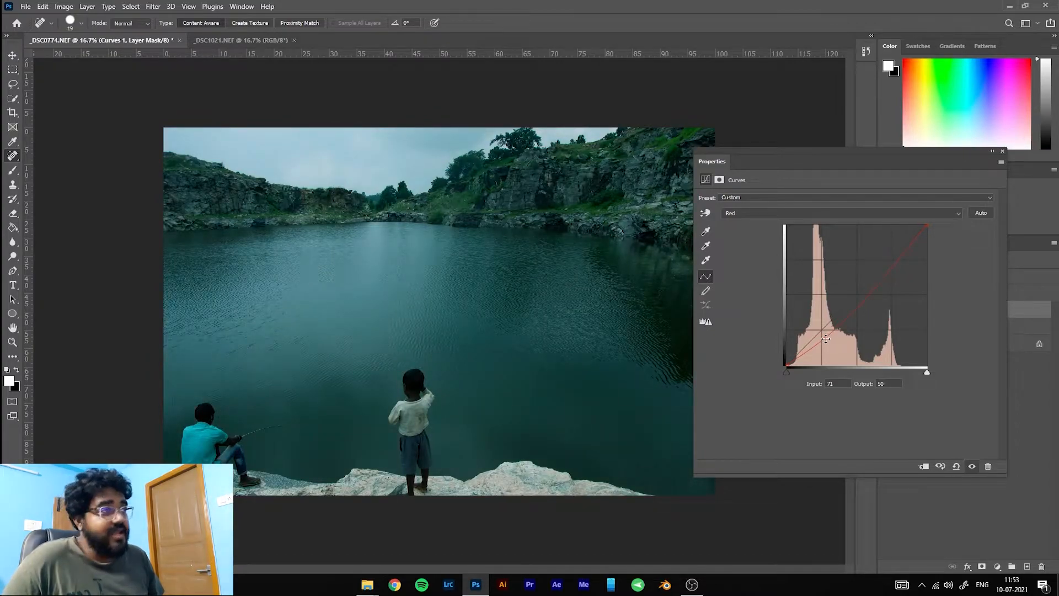
- In the Blue channel, lower the white point and place a highlight point at about input 216, output 190
click(751, 214)
click(756, 246)
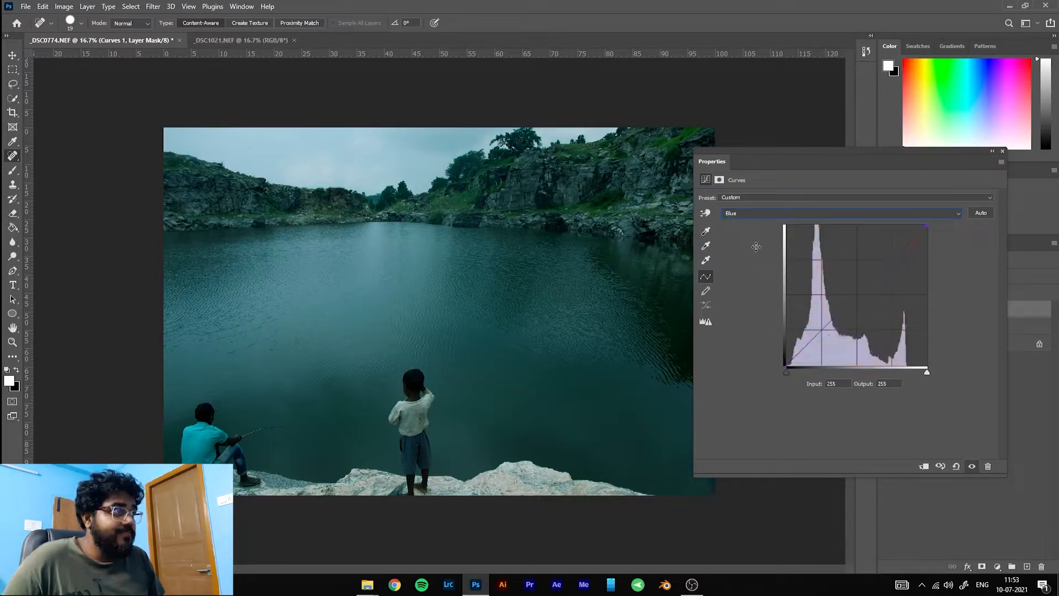
click(892, 258)
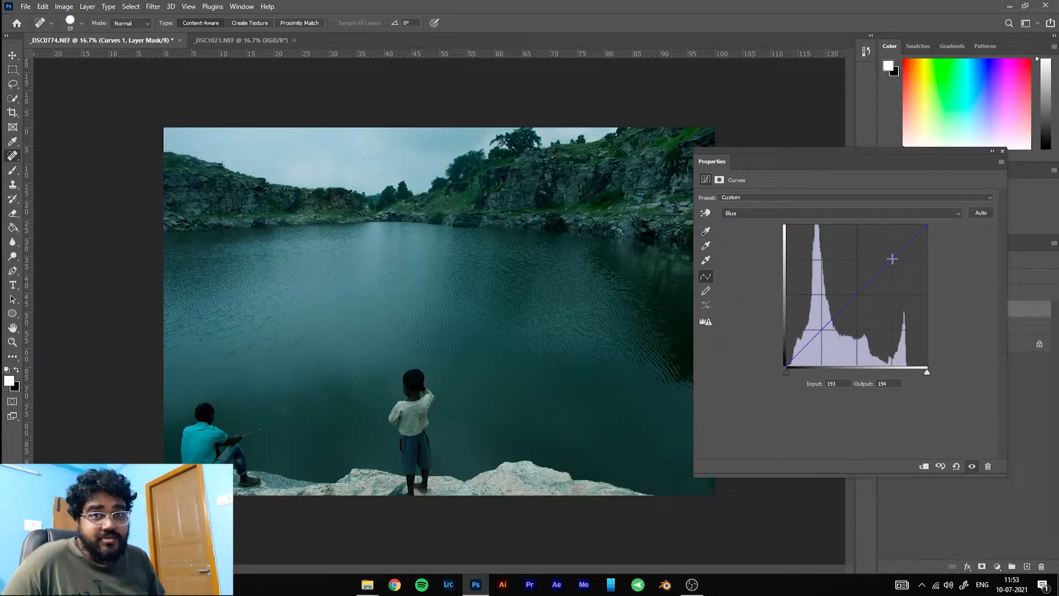
drag(892, 259, 900, 260)
drag(926, 226, 903, 265)
drag(904, 262, 903, 262)
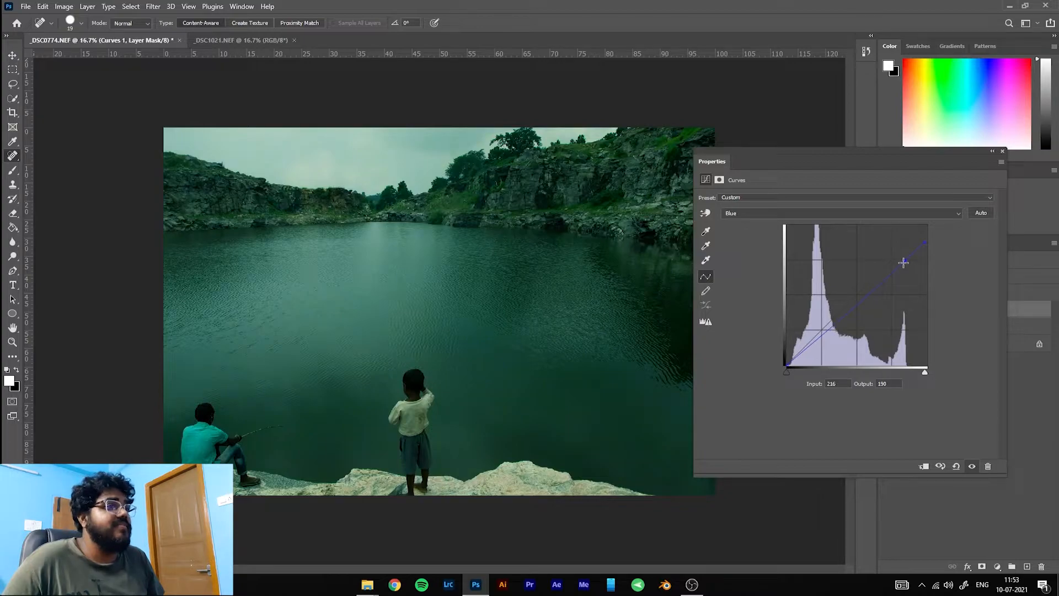
- Return to the Red channel and raise its shadow point to about input 73, output 58
click(772, 214)
click(746, 231)
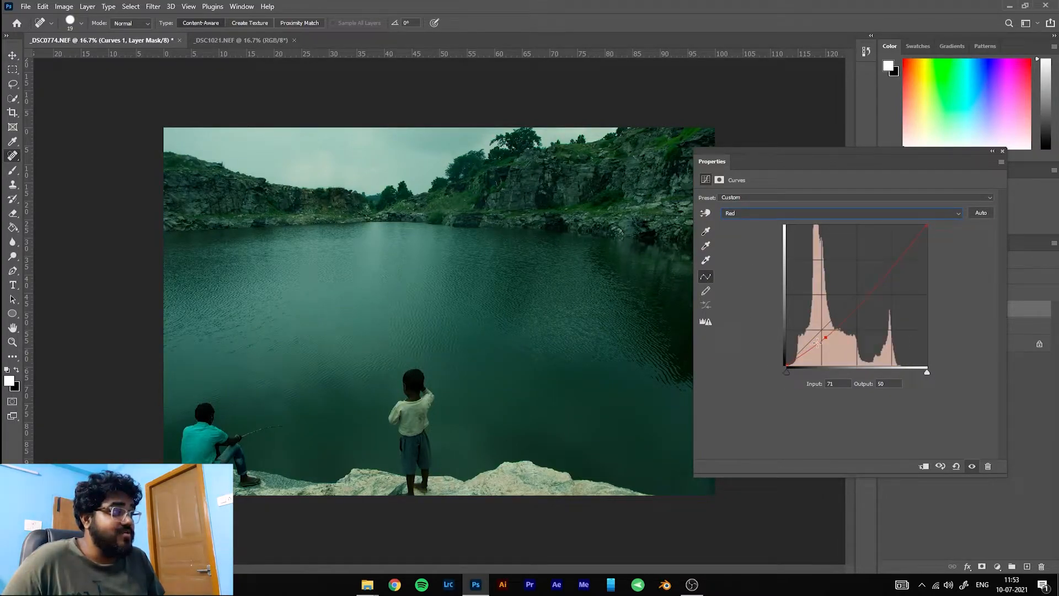
drag(825, 338, 826, 331)
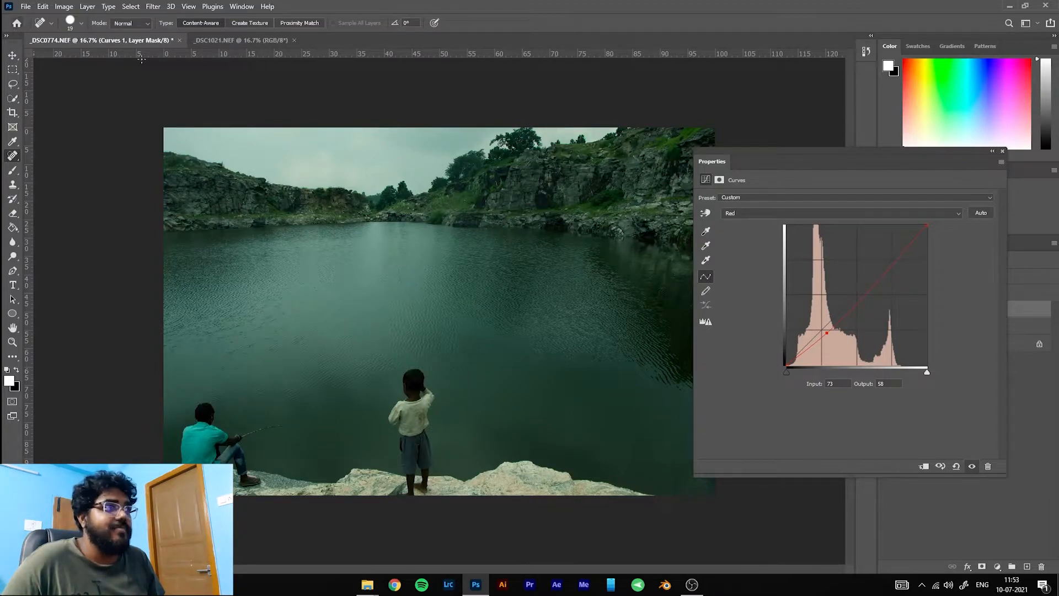
- Switch to the red umbrella photo _DSC1021.NEF and duplicate its Background layer
click(248, 41)
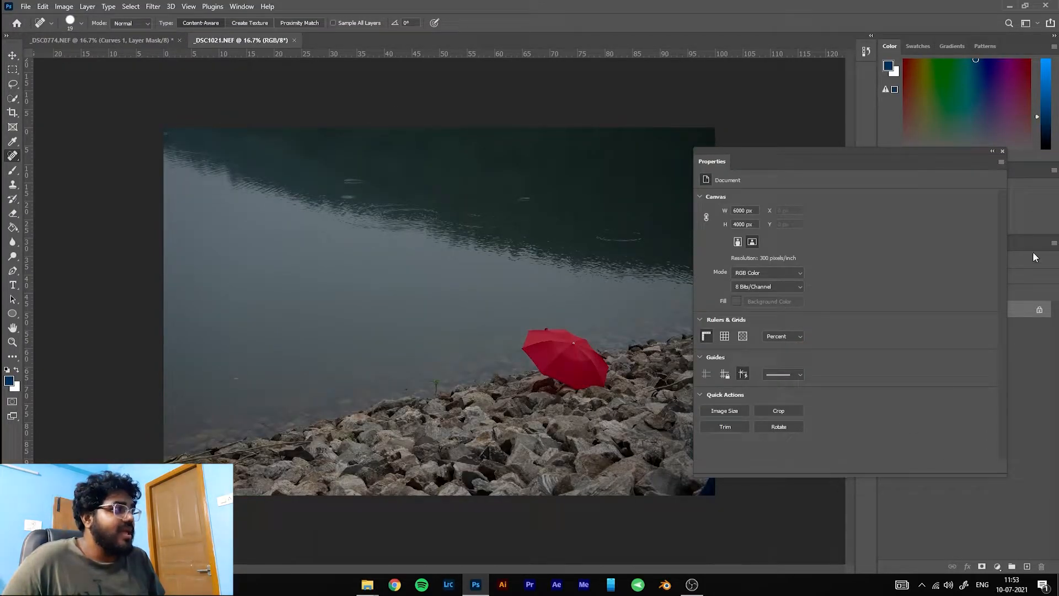
drag(919, 154, 817, 137)
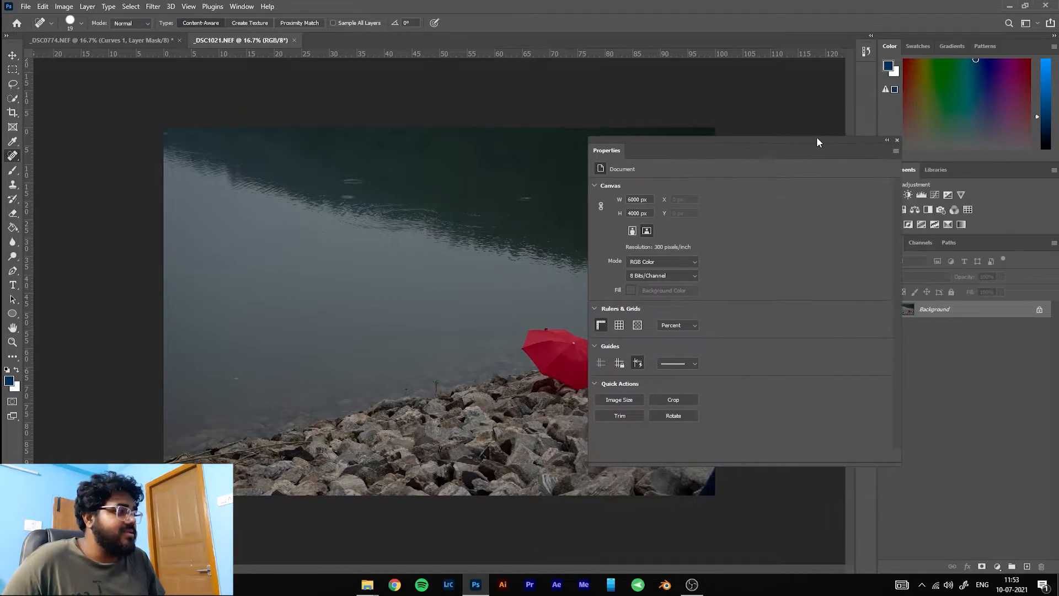
click(997, 567)
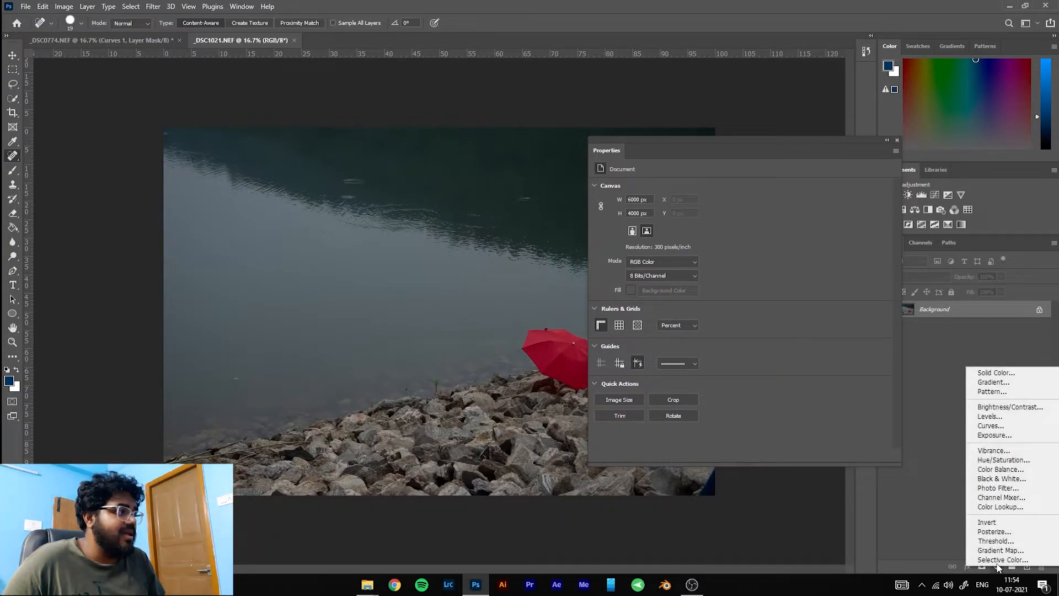
click(945, 442)
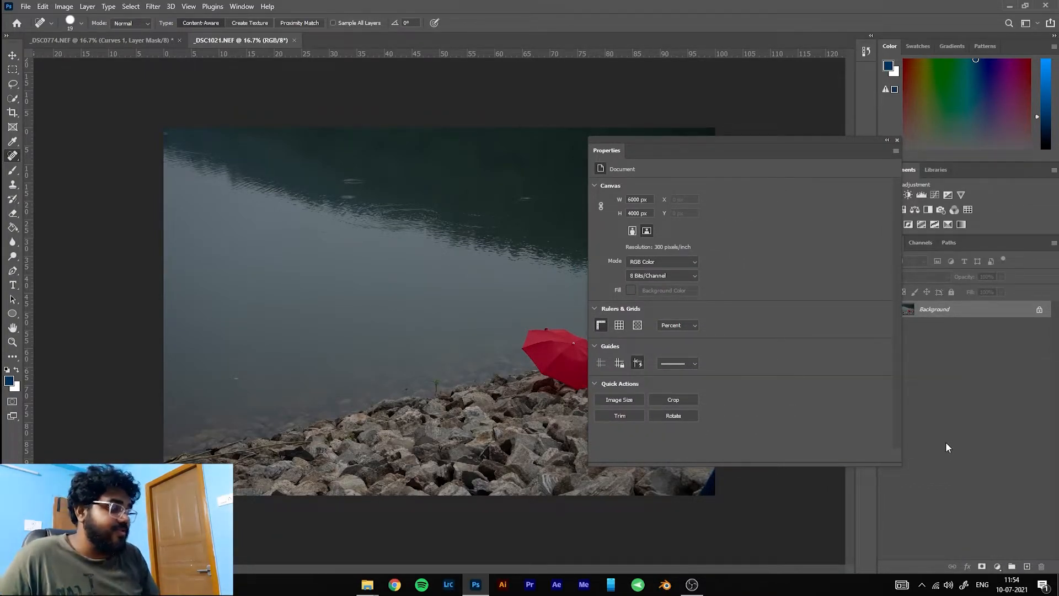
key(ctrl+j)
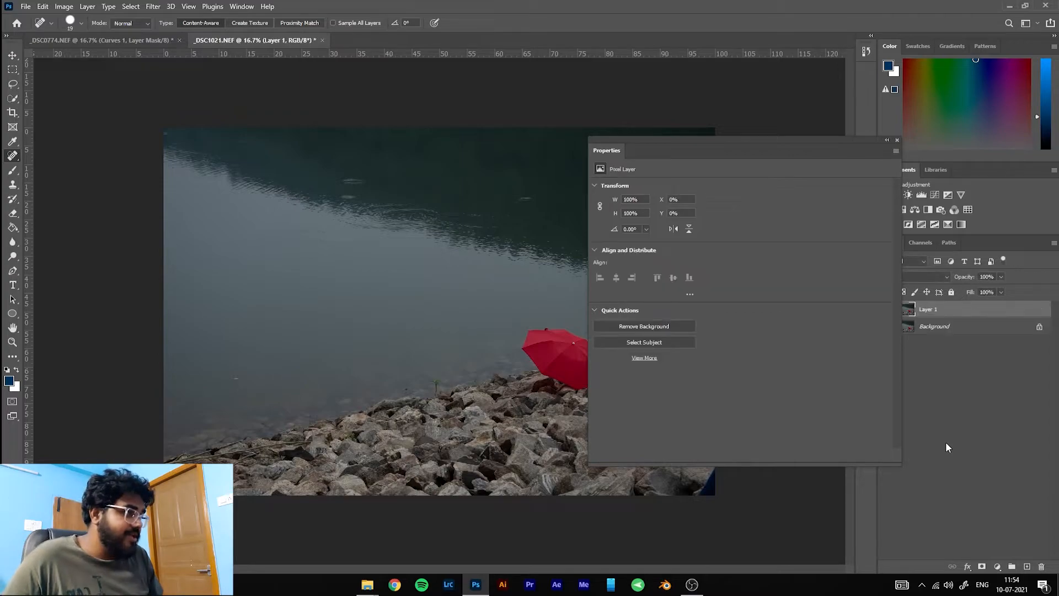
- Add a Curves adjustment layer and shape a contrast S-curve in RGB, with raised highlights and a shadow point at about input 72, output 55
click(997, 566)
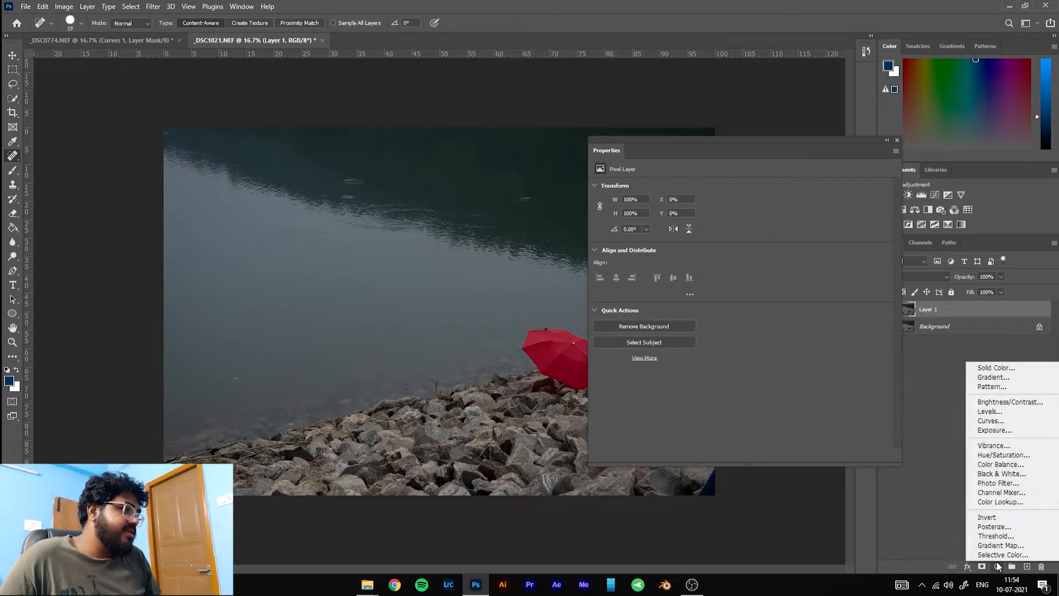
click(1005, 422)
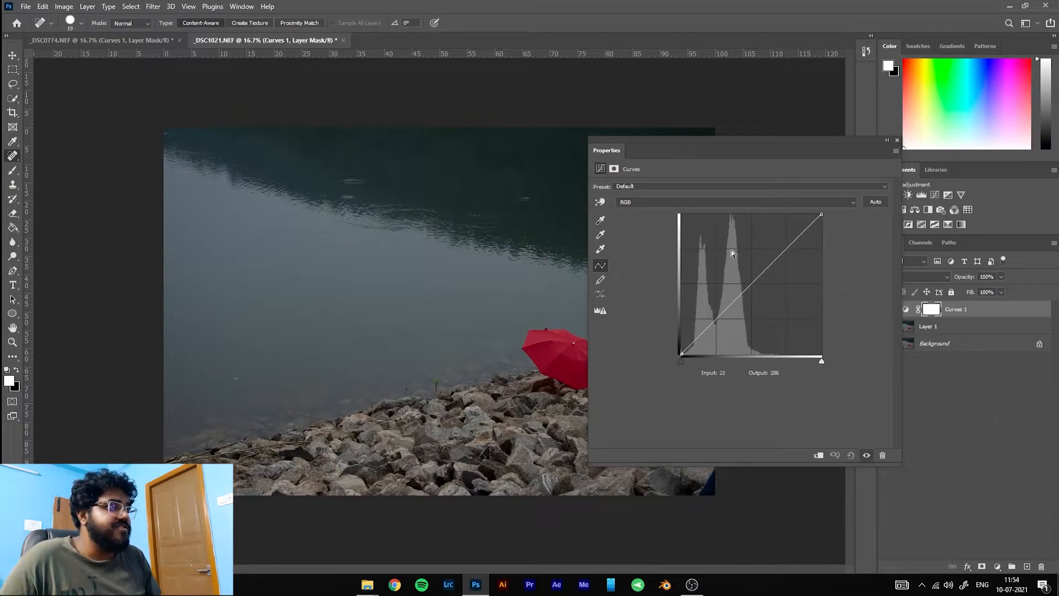
drag(762, 138, 795, 134)
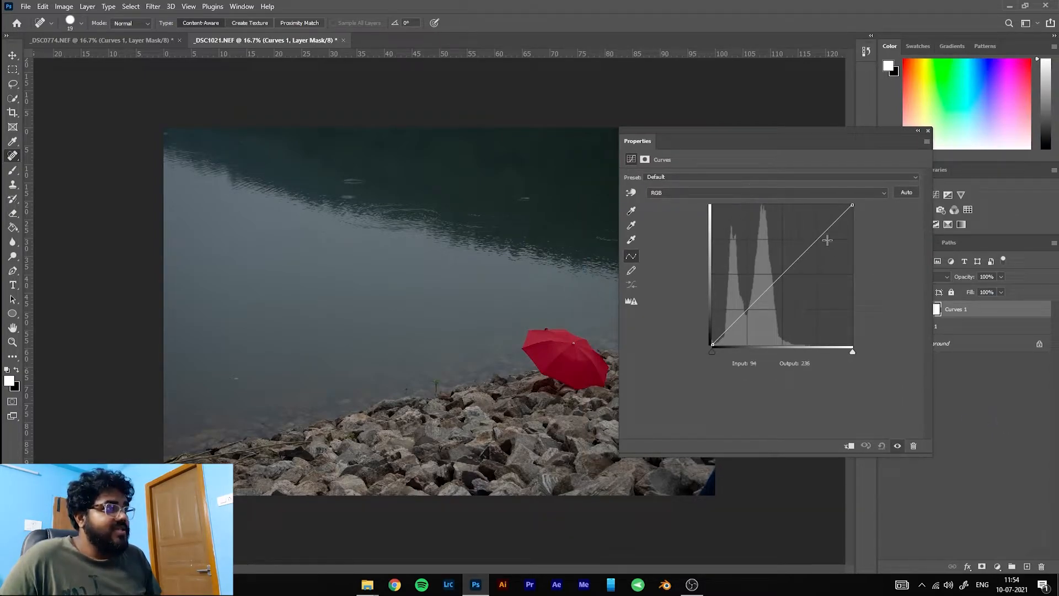
drag(820, 237, 811, 236)
drag(743, 312, 751, 314)
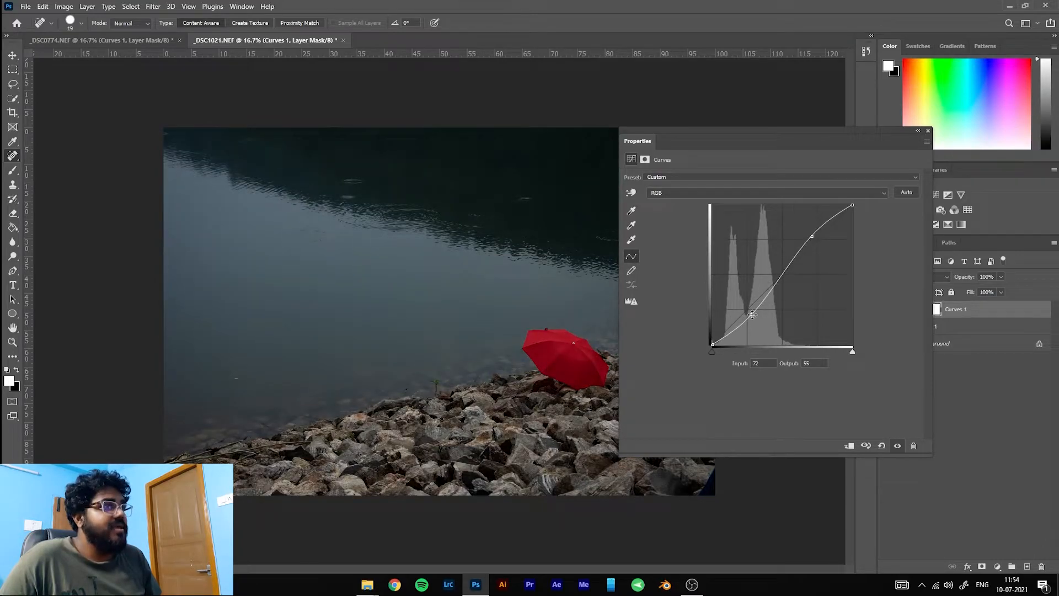
- In the Red channel, pull the shadows down with a point at about input 76, output 54
click(750, 194)
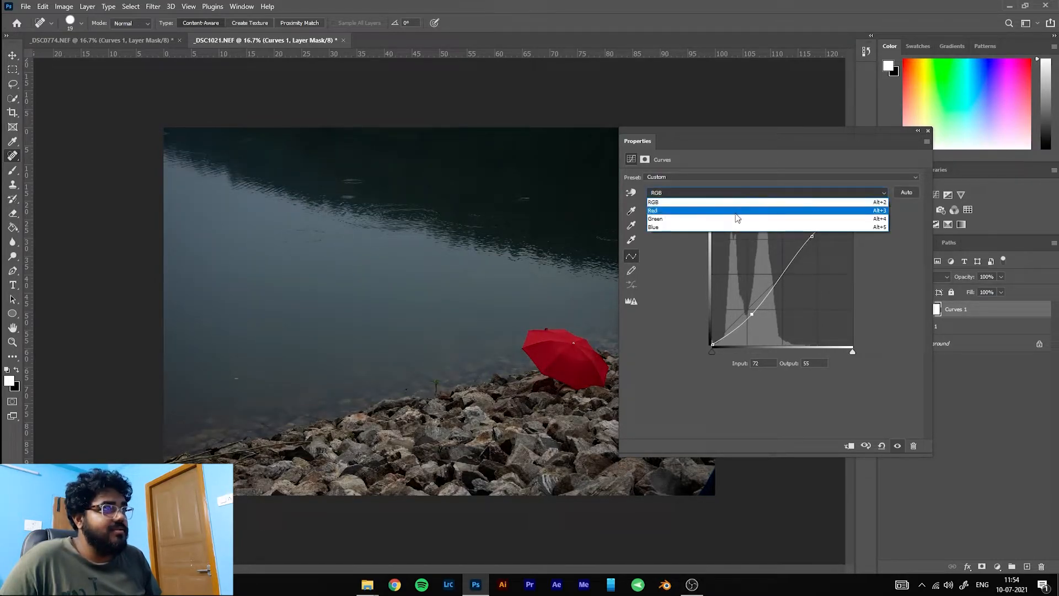
click(737, 210)
drag(747, 308, 752, 316)
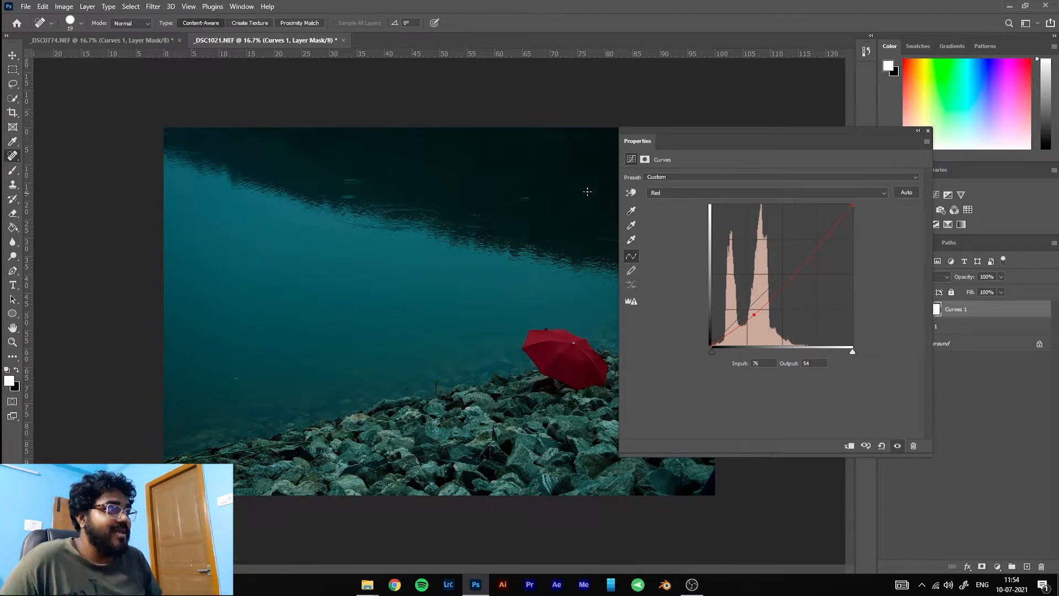
- In the Blue channel, add a highlight point, lower the white point to output 233, and place a shadow point at about input 67, output 56
click(670, 193)
click(668, 224)
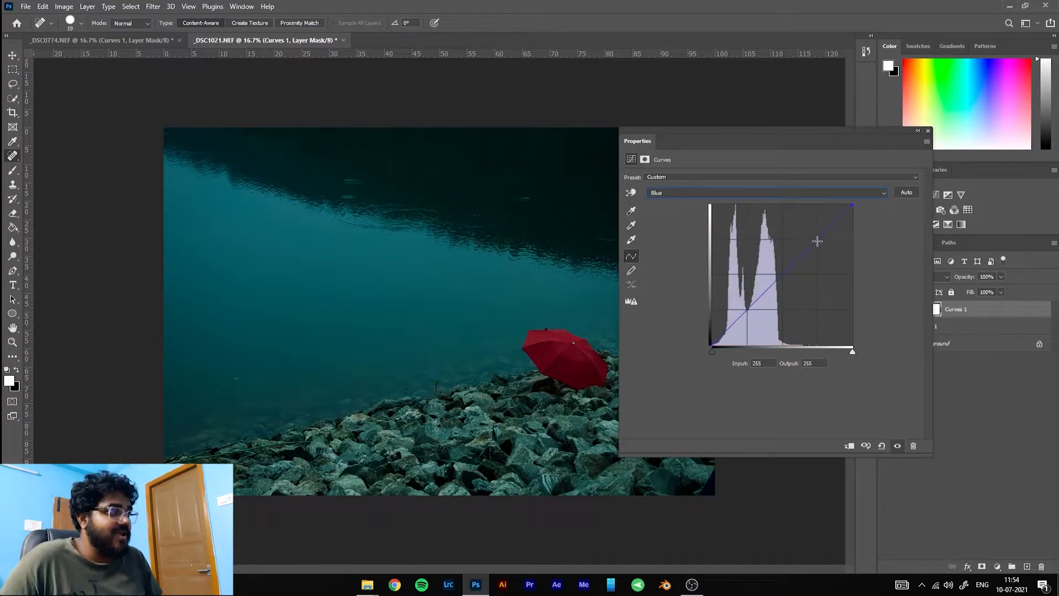
drag(820, 239, 855, 219)
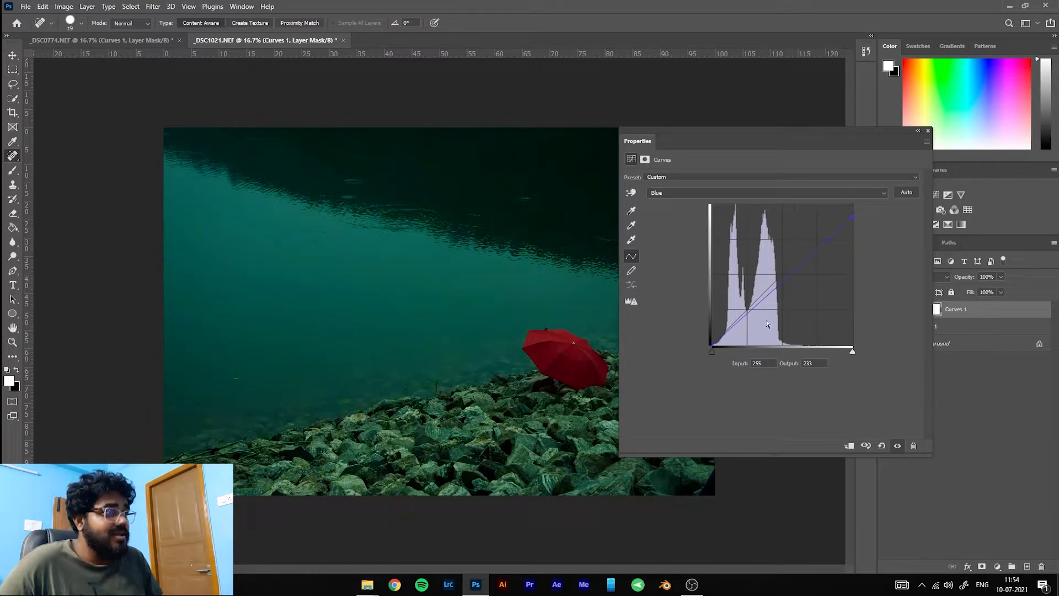
mouse_move(747, 312)
mouse_down()
mouse_move(741, 287)
mouse_move(749, 313)
mouse_up()
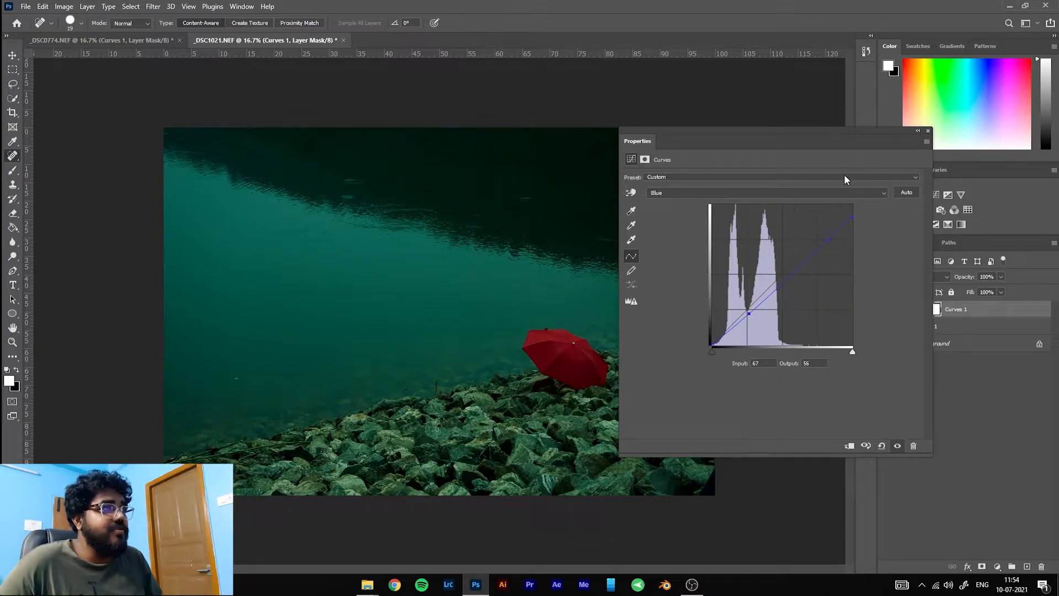
- Return to the Red channel, deepen its shadow point to about input 80, output 43, and add a point that slightly raises the highlights
click(790, 196)
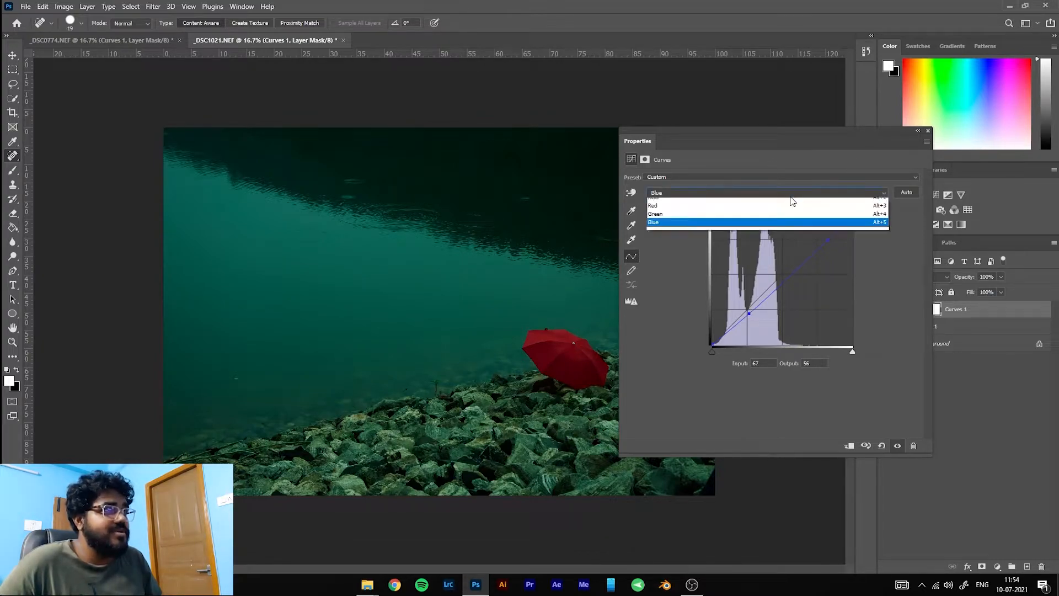
click(777, 221)
click(754, 195)
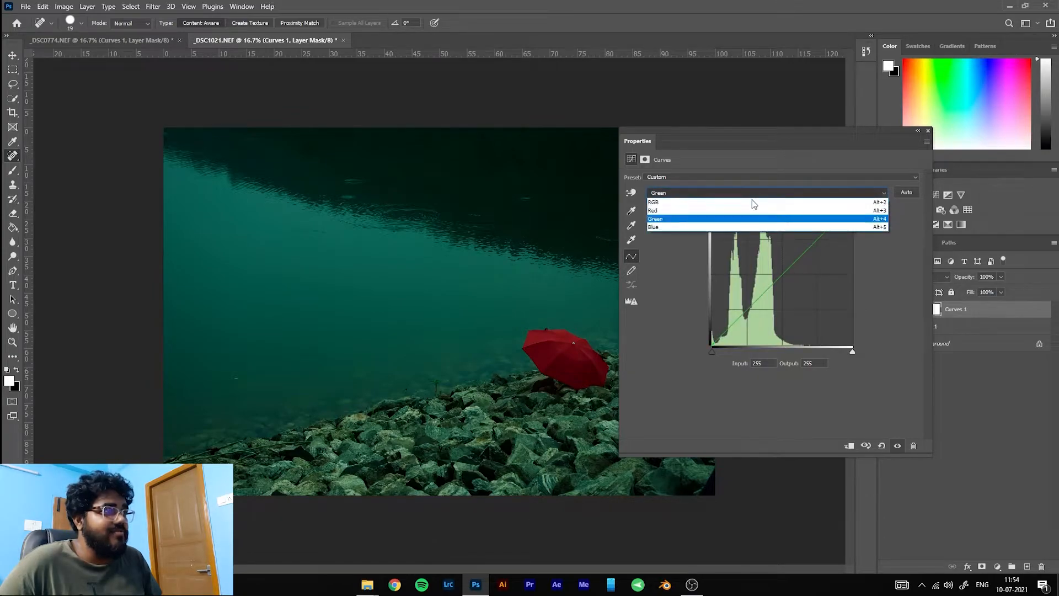
click(748, 209)
drag(757, 316, 753, 318)
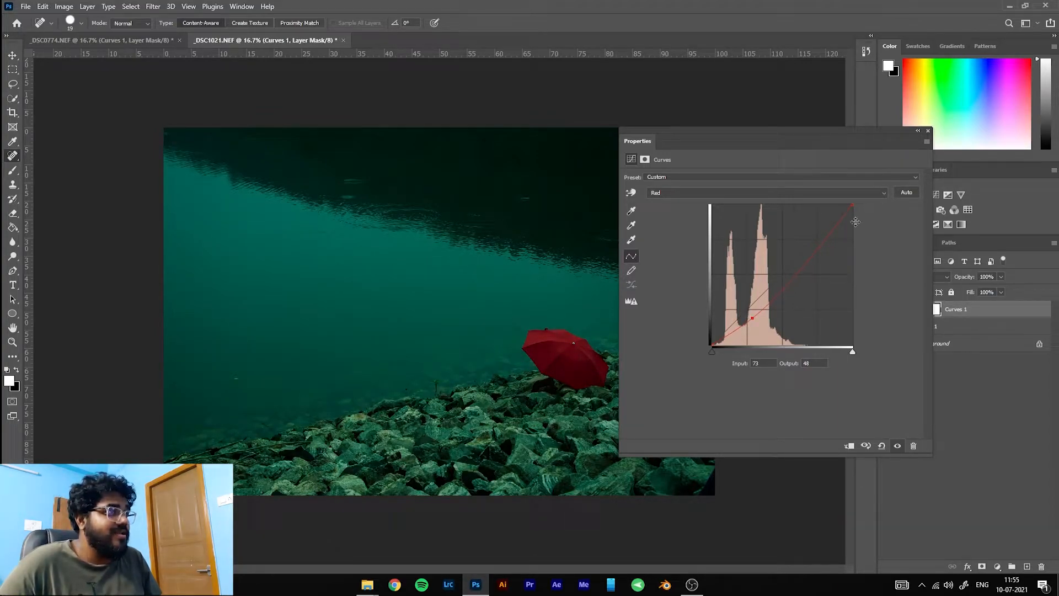
click(811, 243)
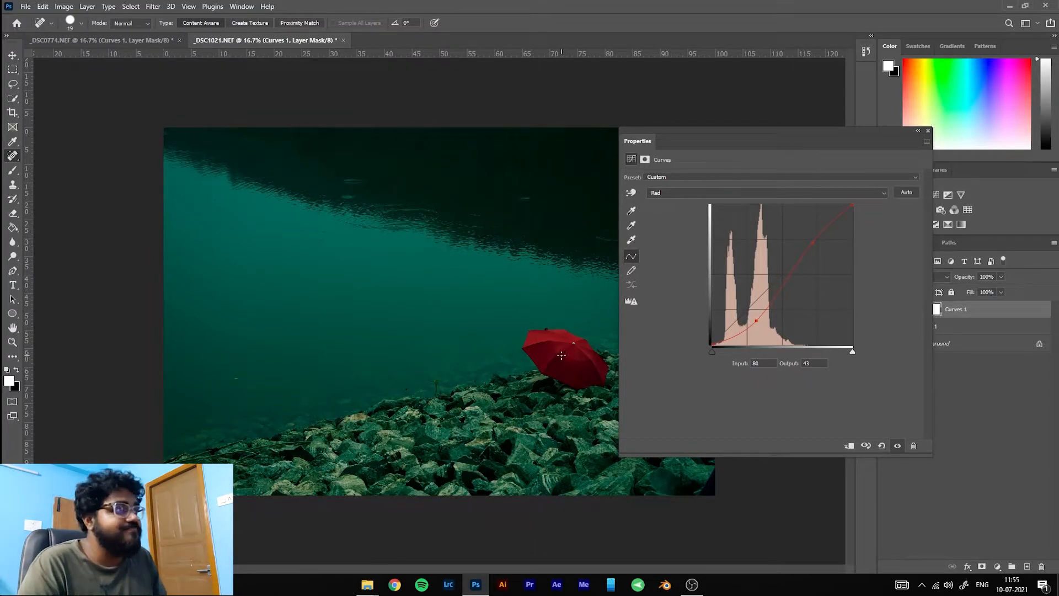
- Return to the Blue channel and move its shadow point to about input 60, output 60
click(724, 193)
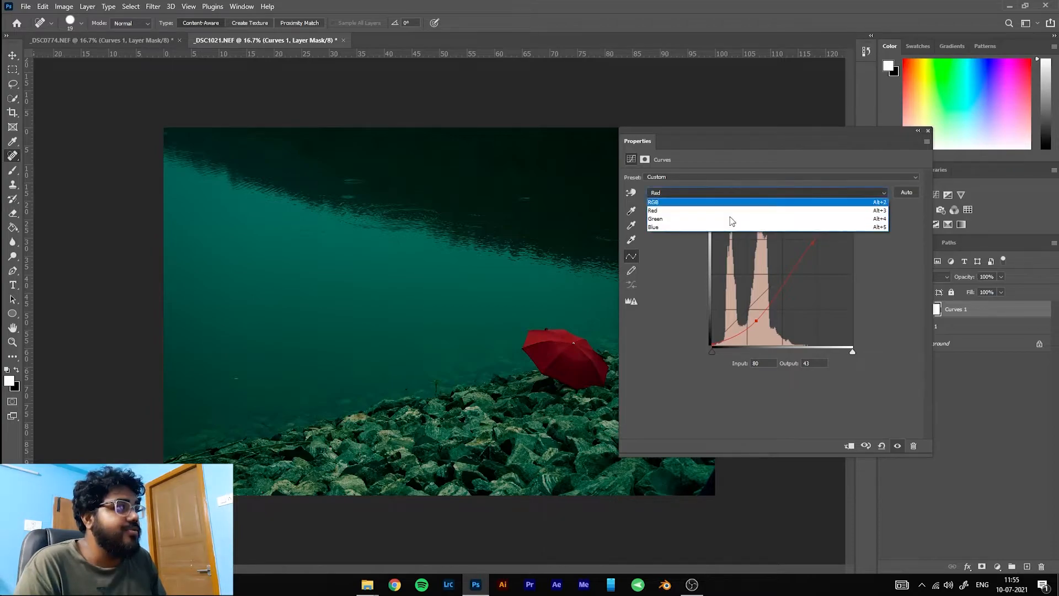
click(715, 204)
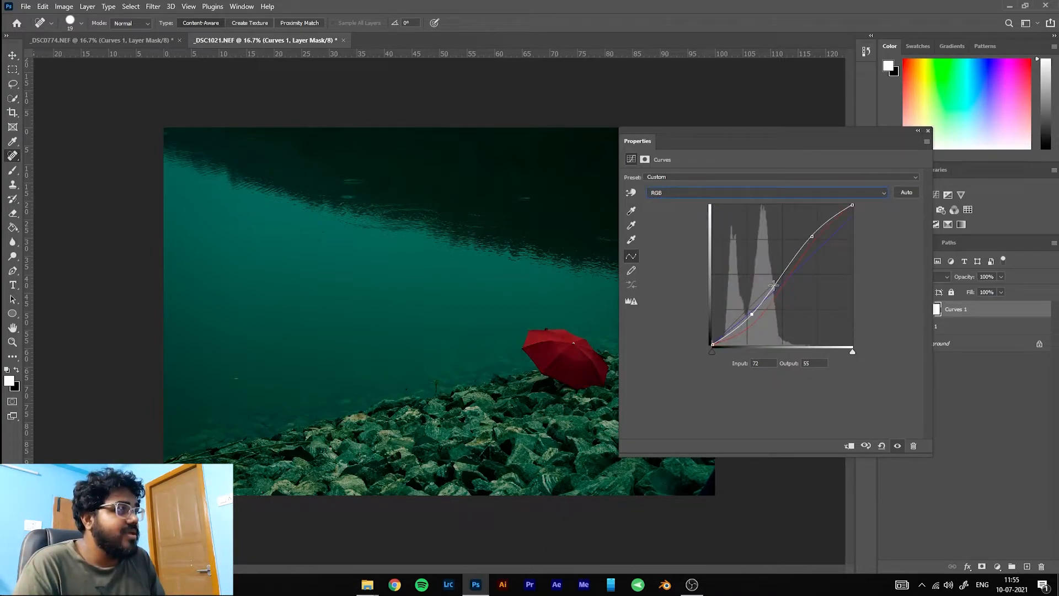
click(738, 194)
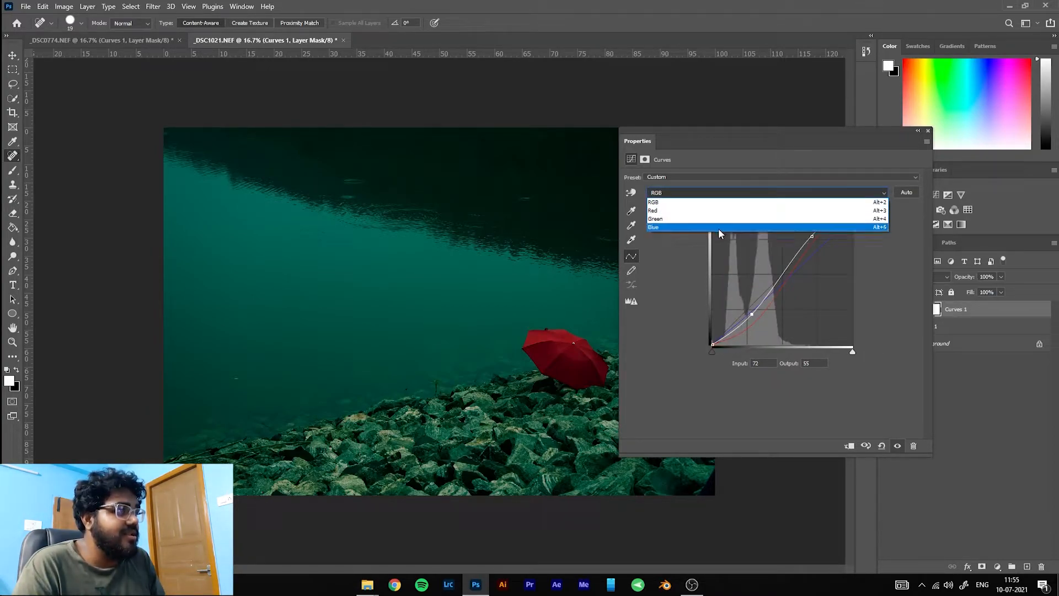
click(723, 226)
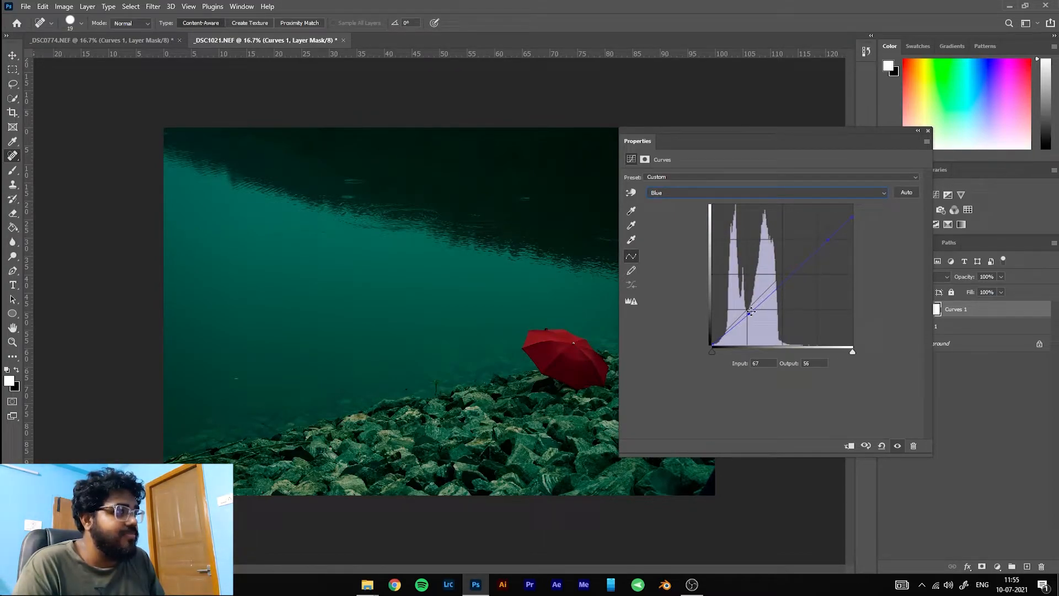
drag(749, 311, 746, 311)
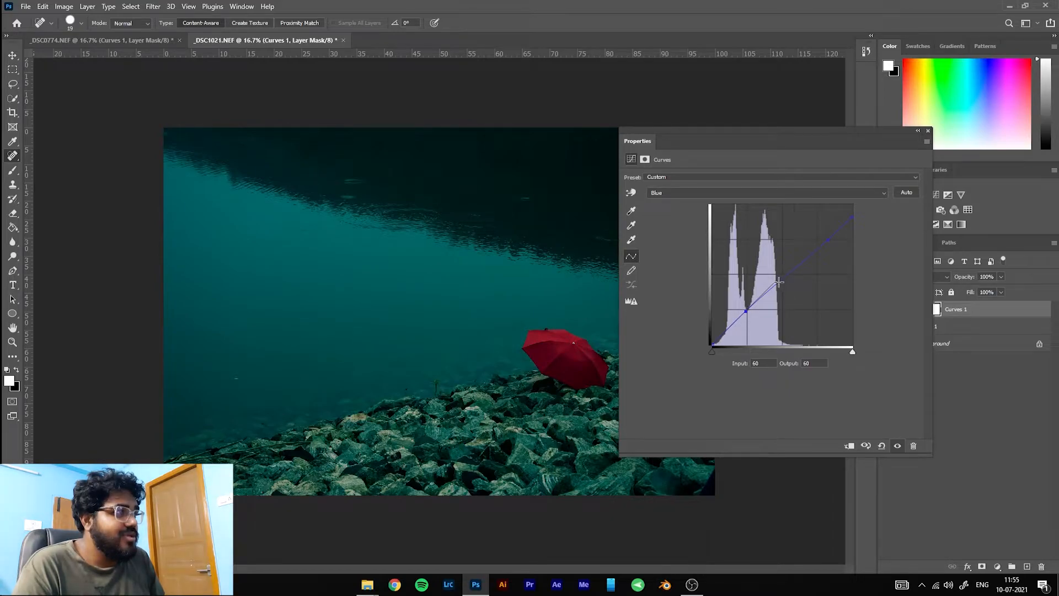
- Pin the Blue curve's midtones at about input 117, output 118, and flatten its highlights with the white point at output 164
click(777, 281)
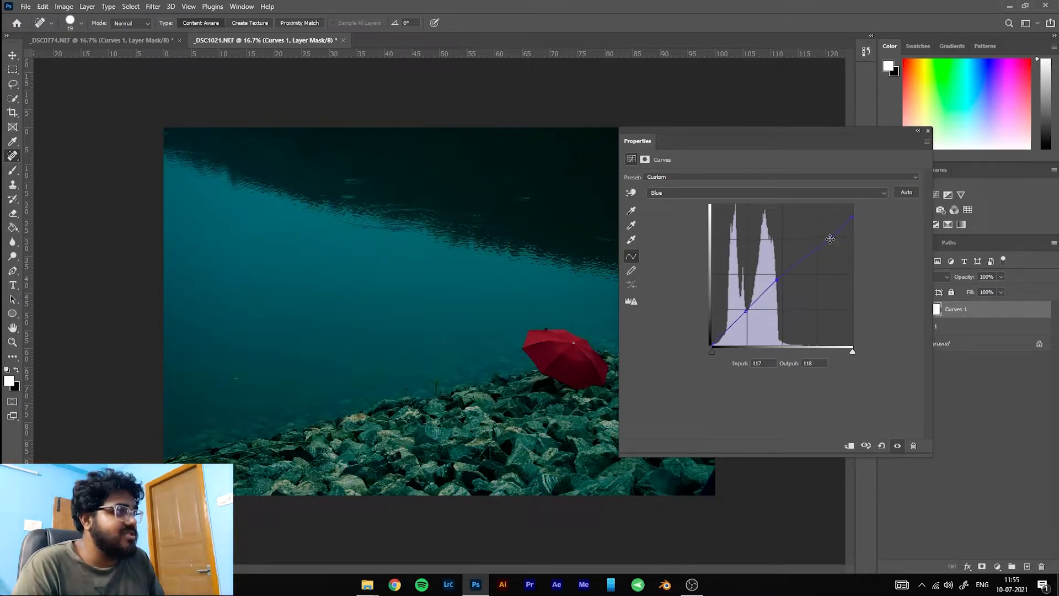
mouse_move(828, 240)
mouse_down()
mouse_move(802, 255)
mouse_move(820, 241)
mouse_move(828, 251)
mouse_up()
drag(853, 217, 859, 253)
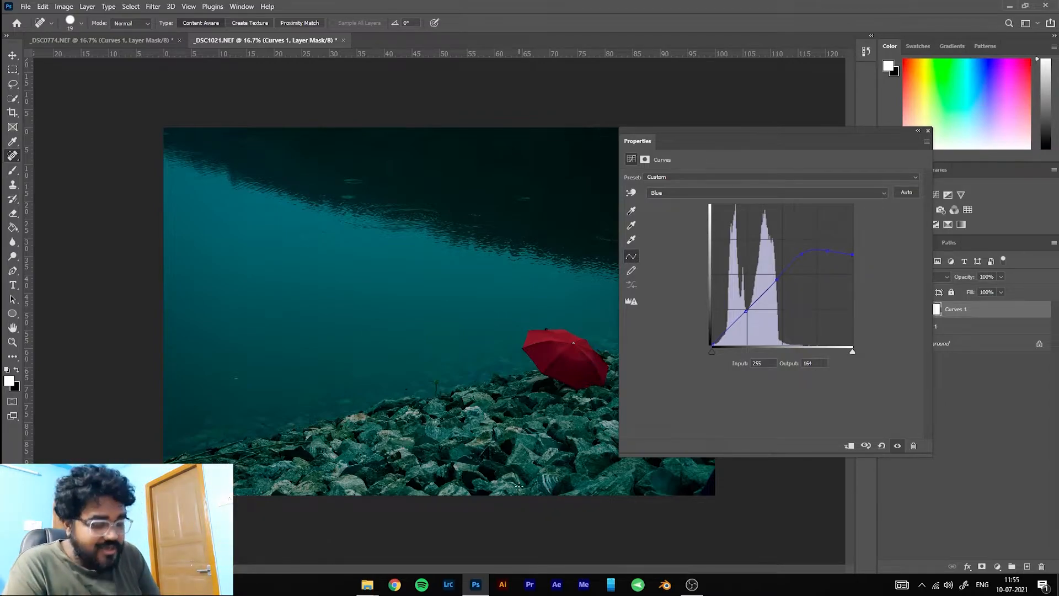
- In the Green channel, place a shadow point at about input 66, output 74, and a highlight point at about input 206, output 195
key(ctrl+plus)
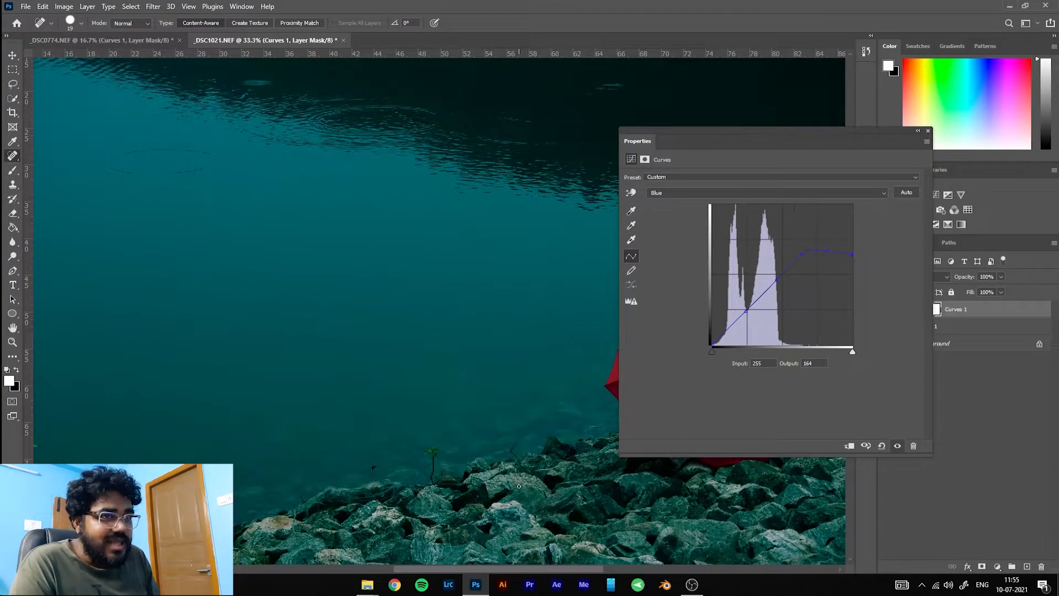
scroll(519, 486, down, 3)
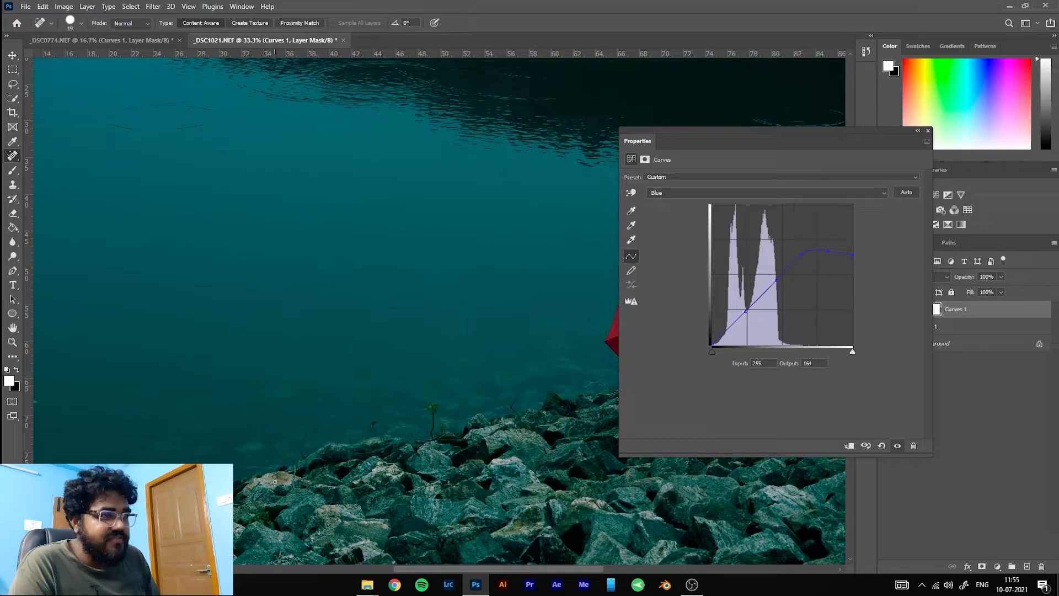
scroll(422, 500, down, 10)
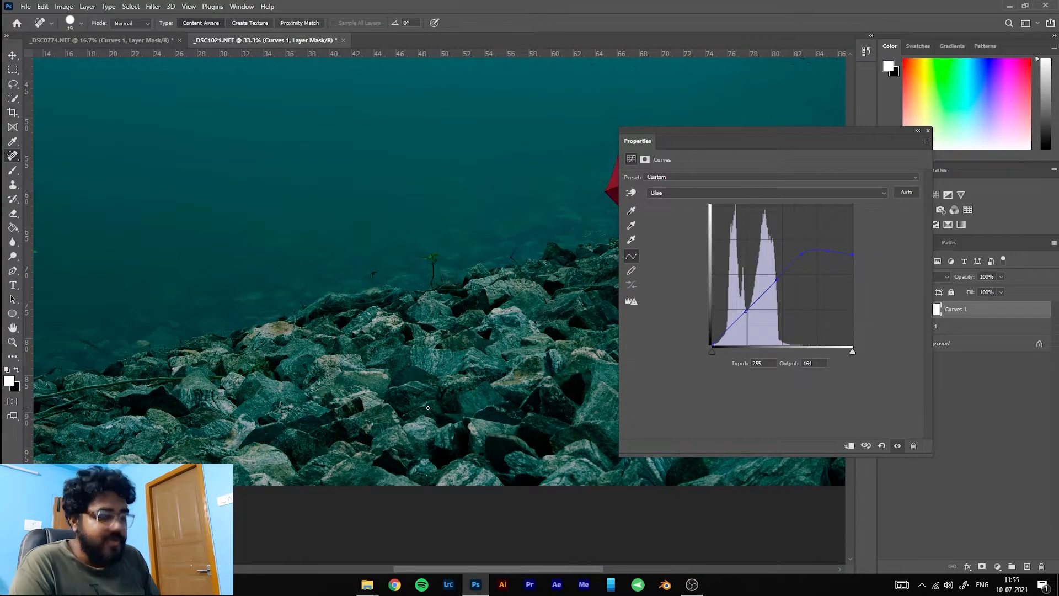
scroll(369, 391, down, 3)
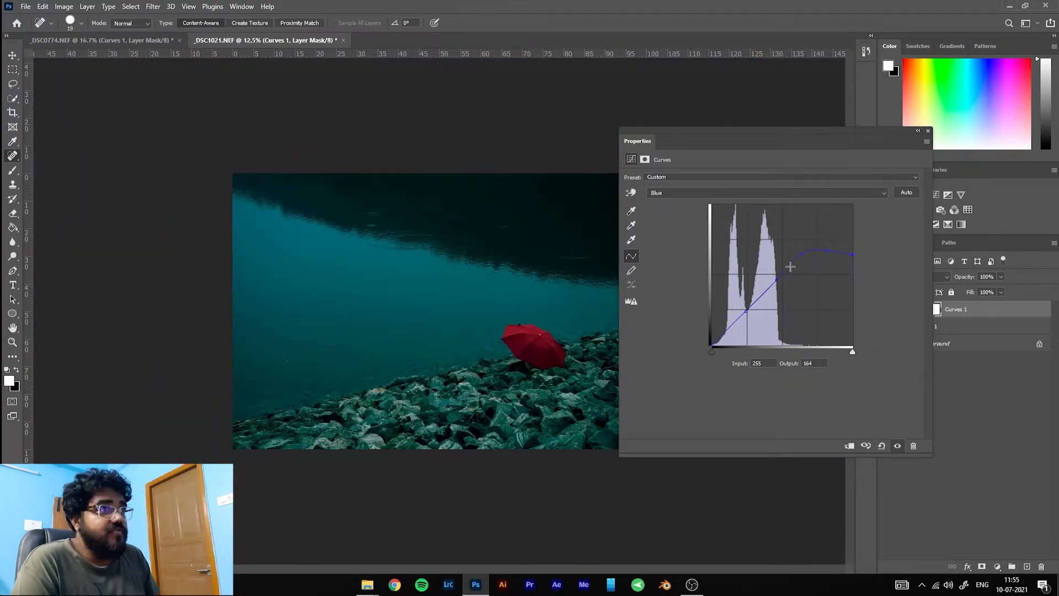
click(712, 192)
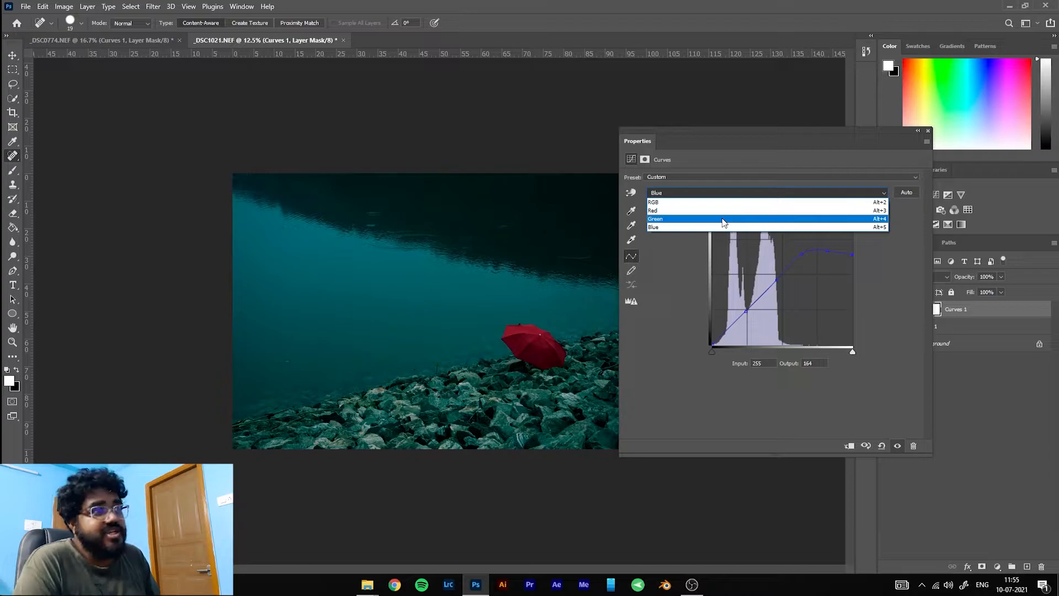
click(733, 218)
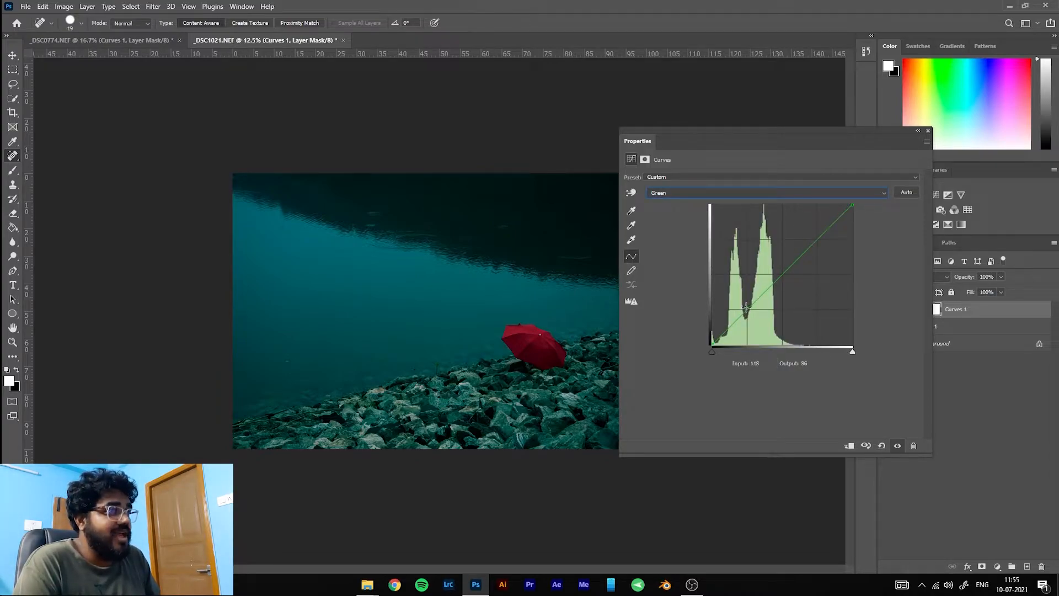
mouse_move(745, 309)
mouse_down()
mouse_move(744, 291)
mouse_move(763, 318)
mouse_move(748, 305)
mouse_up()
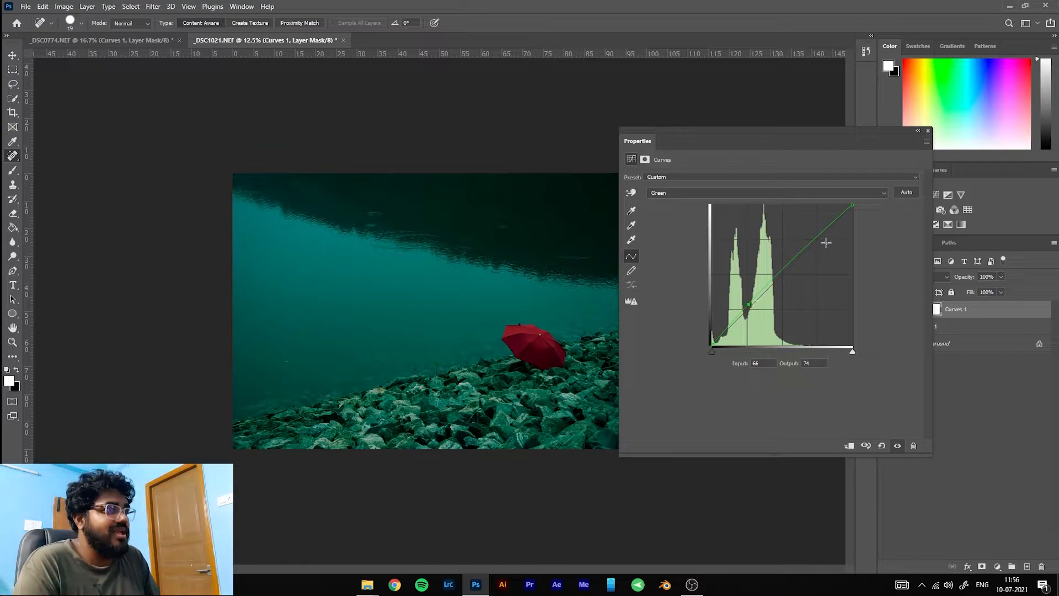
drag(818, 238, 826, 238)
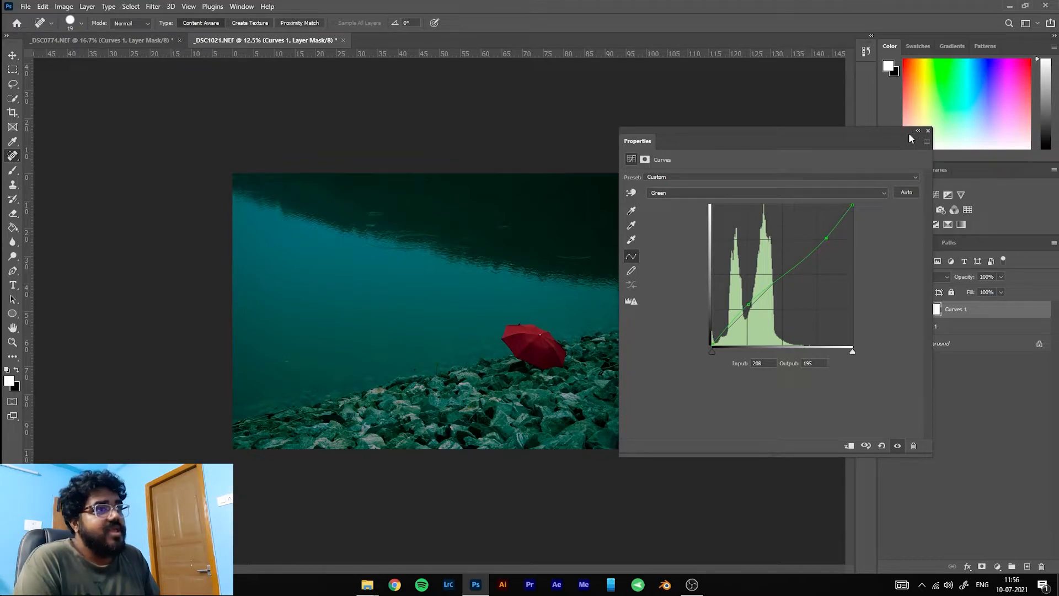
- Lower the Green curve's highlight point to about input 217, output 191, and its shadow point to about input 75, output 64
drag(869, 130, 851, 111)
drag(813, 220, 818, 221)
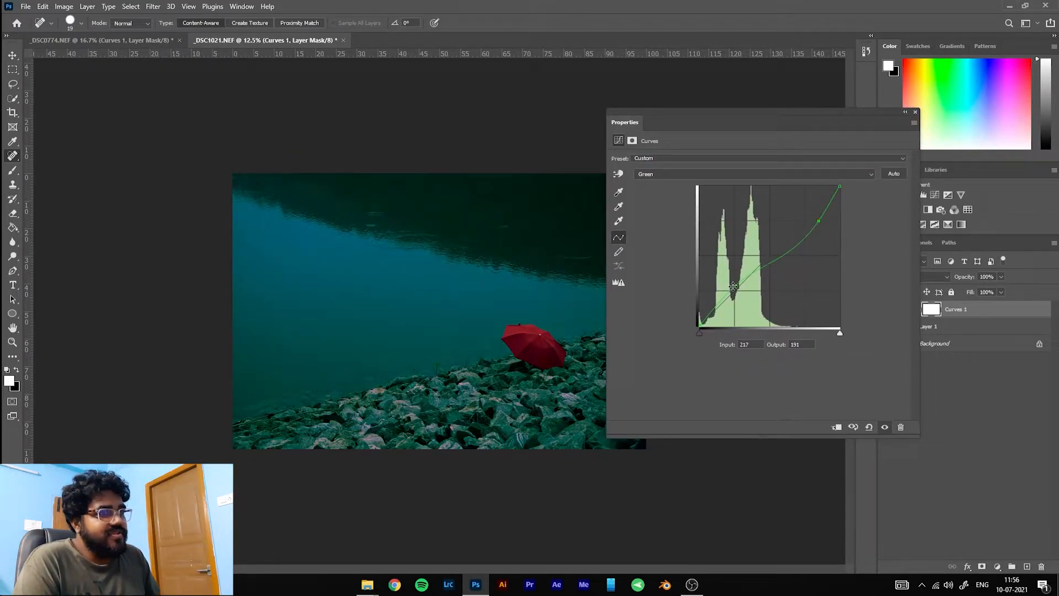
drag(736, 285, 741, 292)
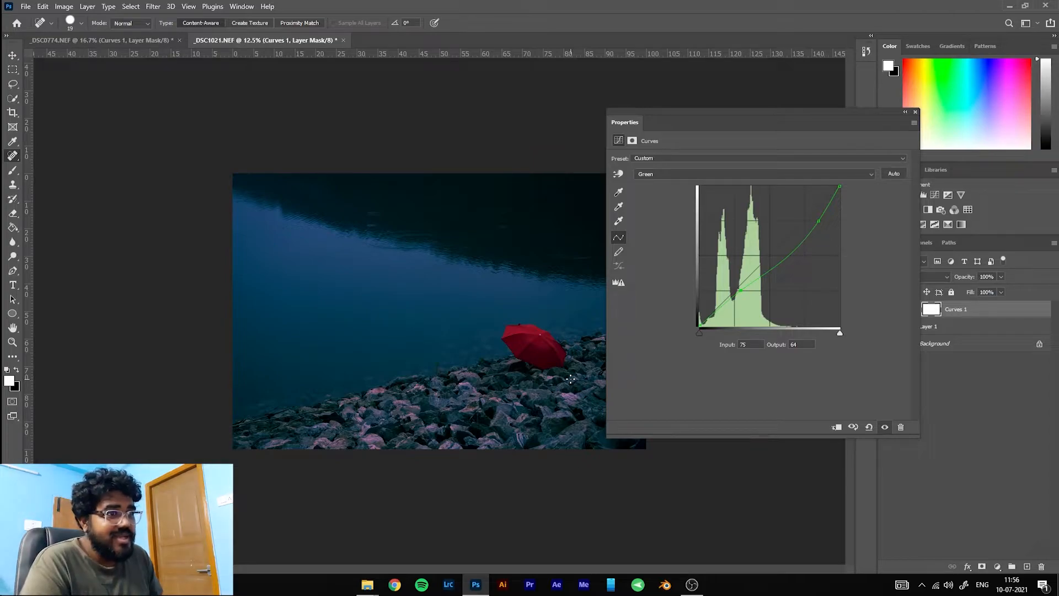
- Raise the Green curve's highlight point to about input 197, output 198, and its shadow point to about input 71, output 71
drag(833, 131, 891, 108)
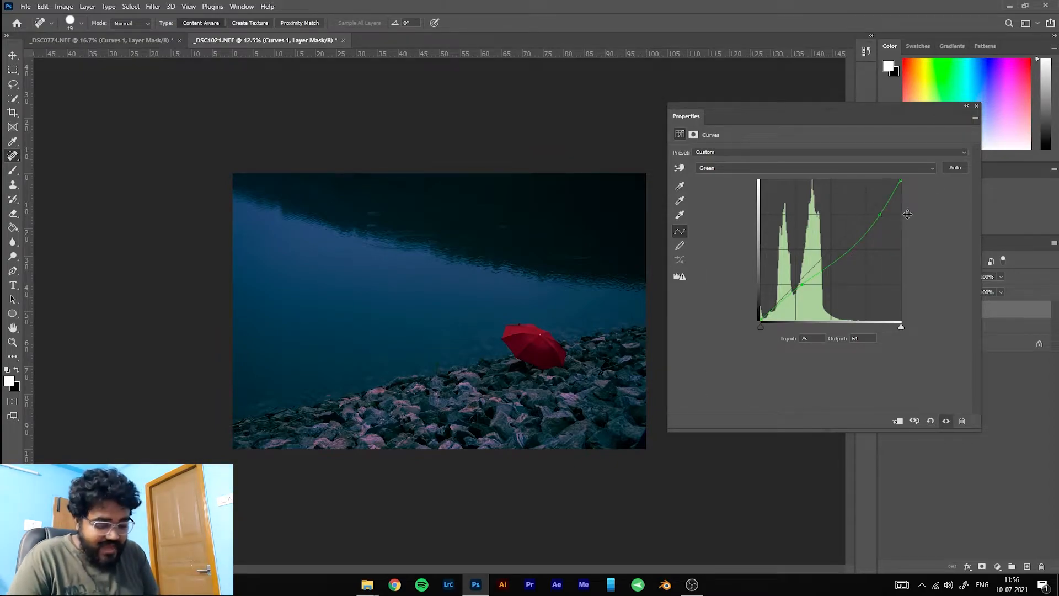
key(ctrl+plus)
key(ctrl+plus)
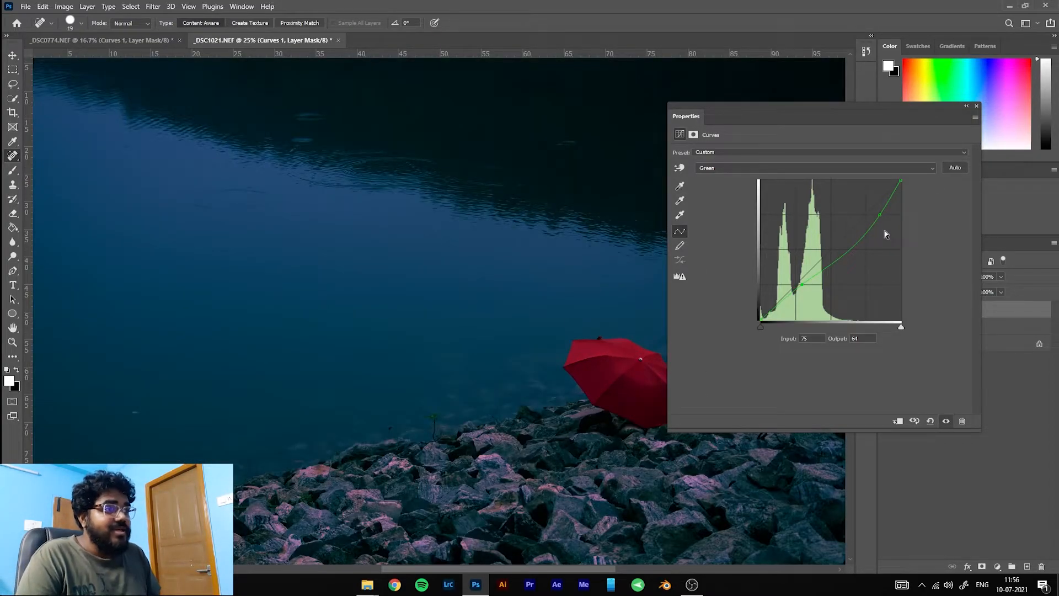
scroll(313, 498, down, 5)
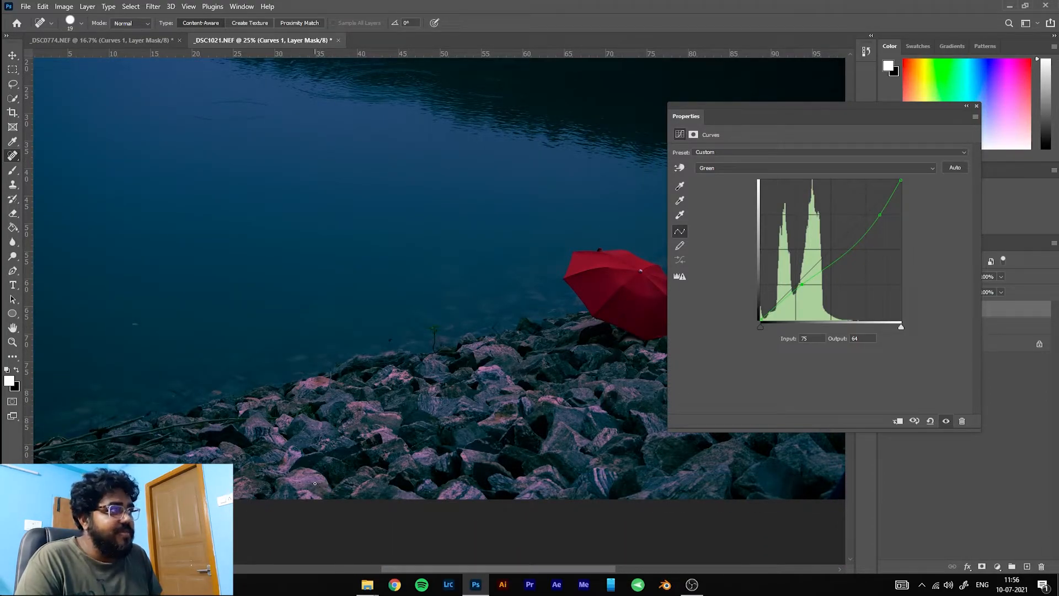
drag(881, 215, 864, 218)
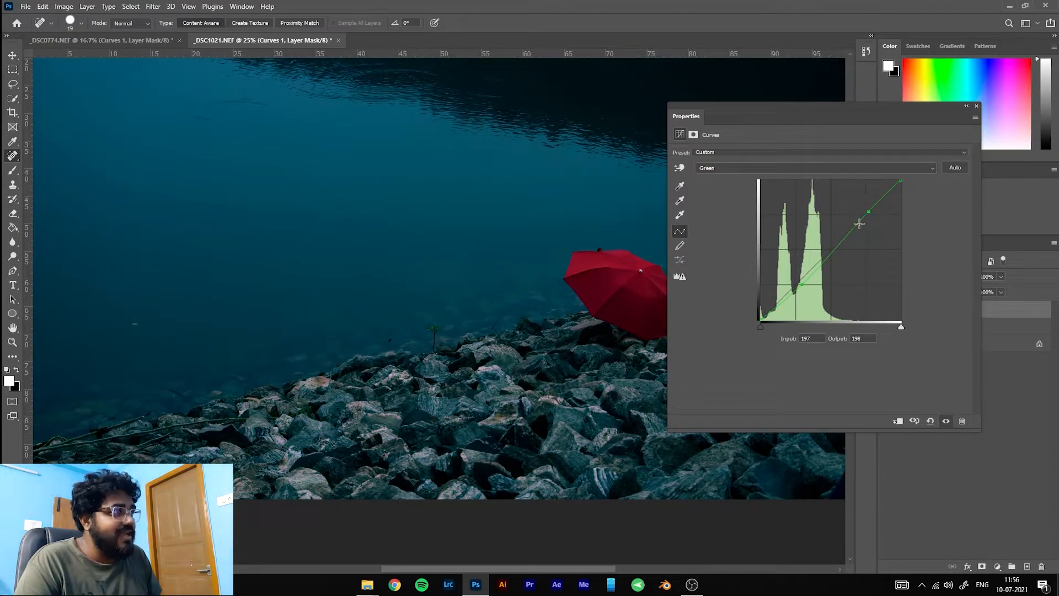
drag(800, 285, 799, 281)
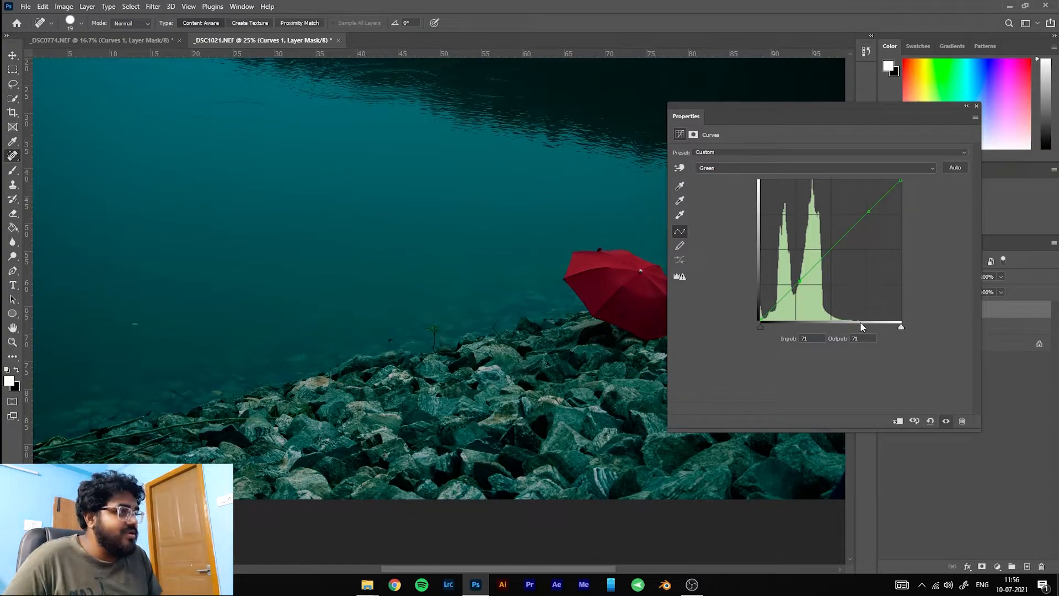
- Reset the Curves adjustment and pin the Blue curve's midtones at about input 122, output 122, with extra points in the highlights
click(931, 421)
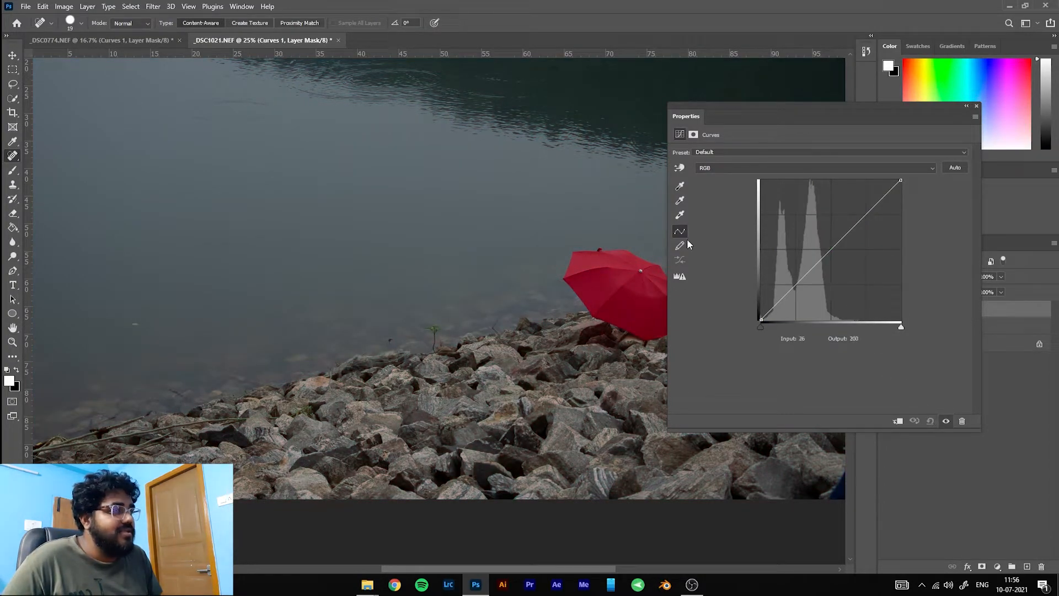
click(802, 168)
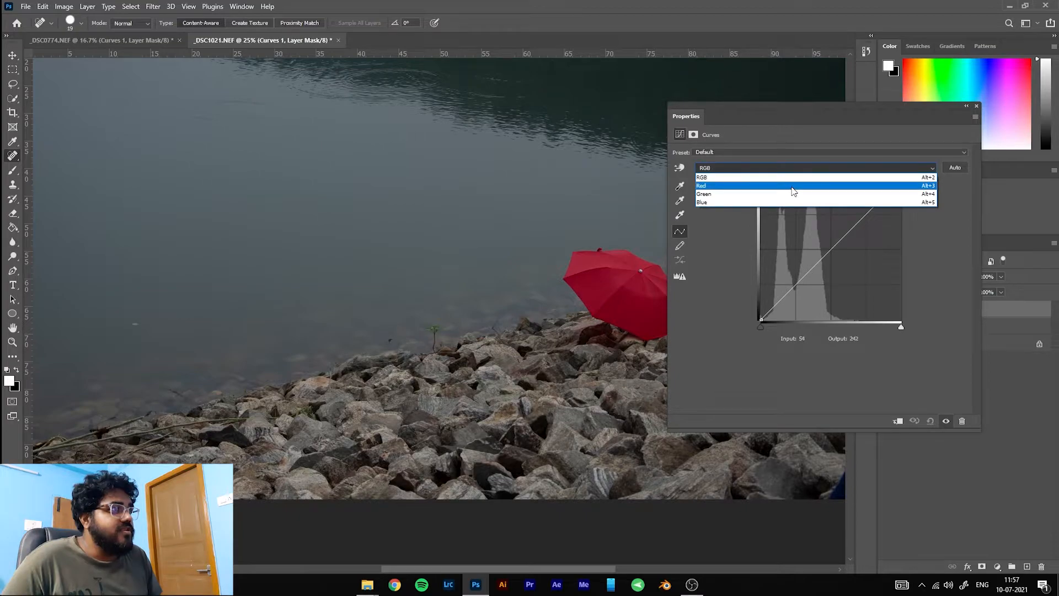
click(778, 185)
click(775, 169)
click(764, 202)
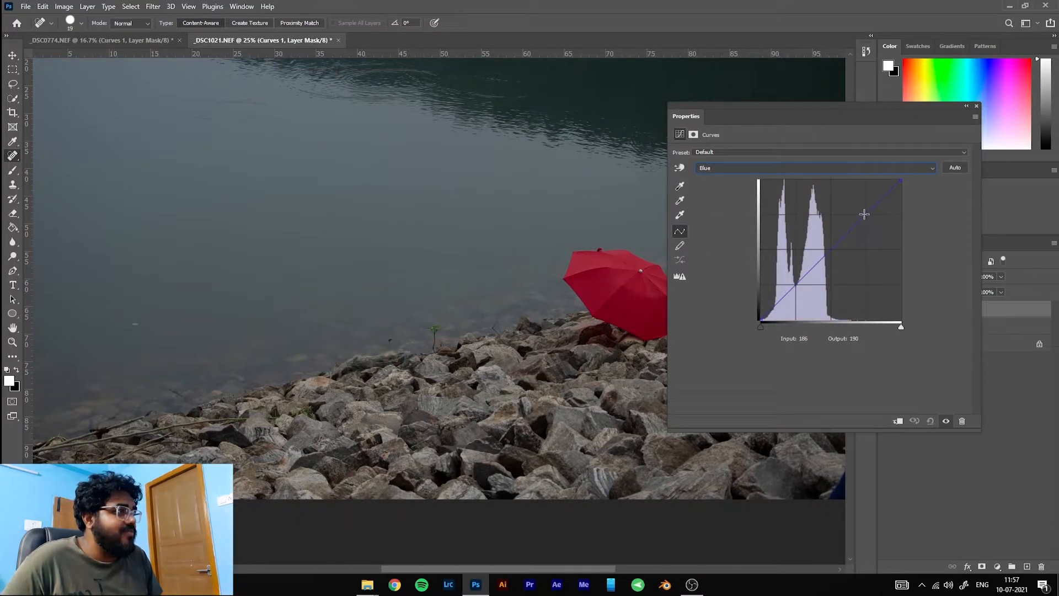
click(866, 213)
drag(866, 213, 888, 208)
drag(824, 229, 832, 248)
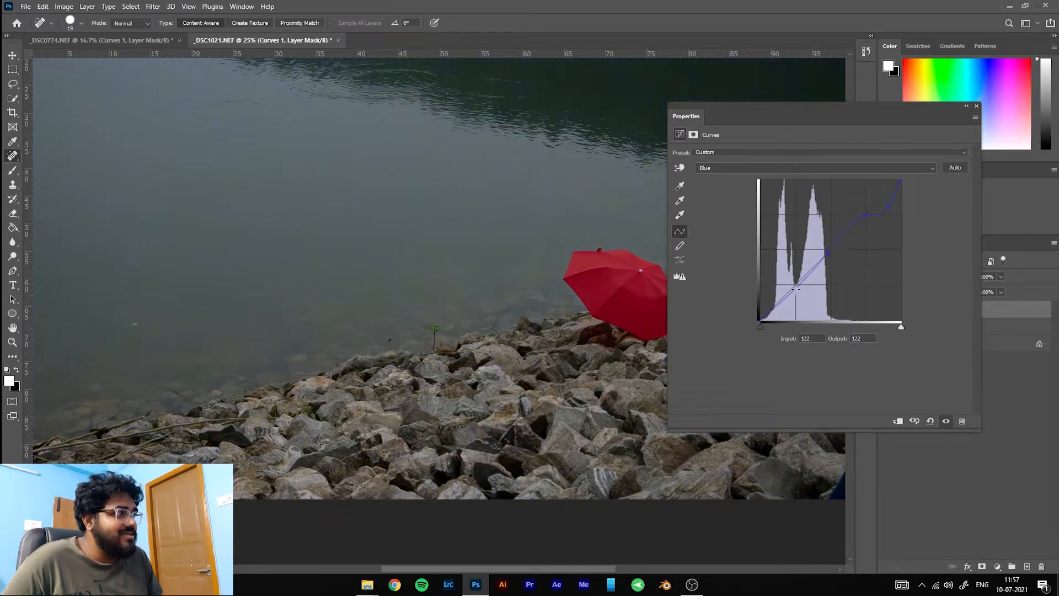
- Flatten the Blue curve's highlights by lowering the white point and setting a highlight point at about input 229, output 177
click(848, 232)
drag(887, 207, 904, 222)
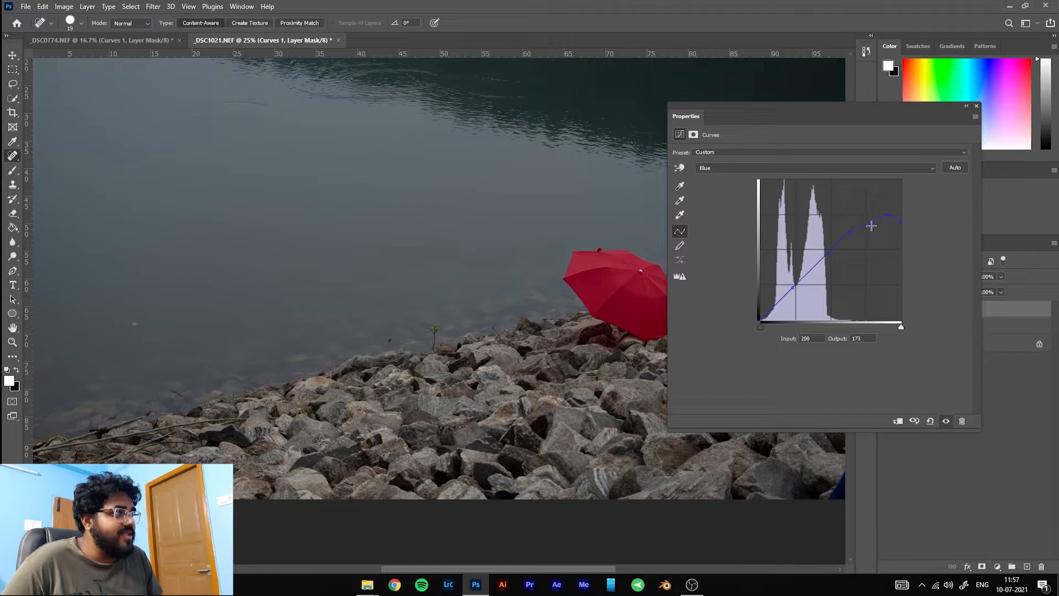
drag(888, 216, 888, 224)
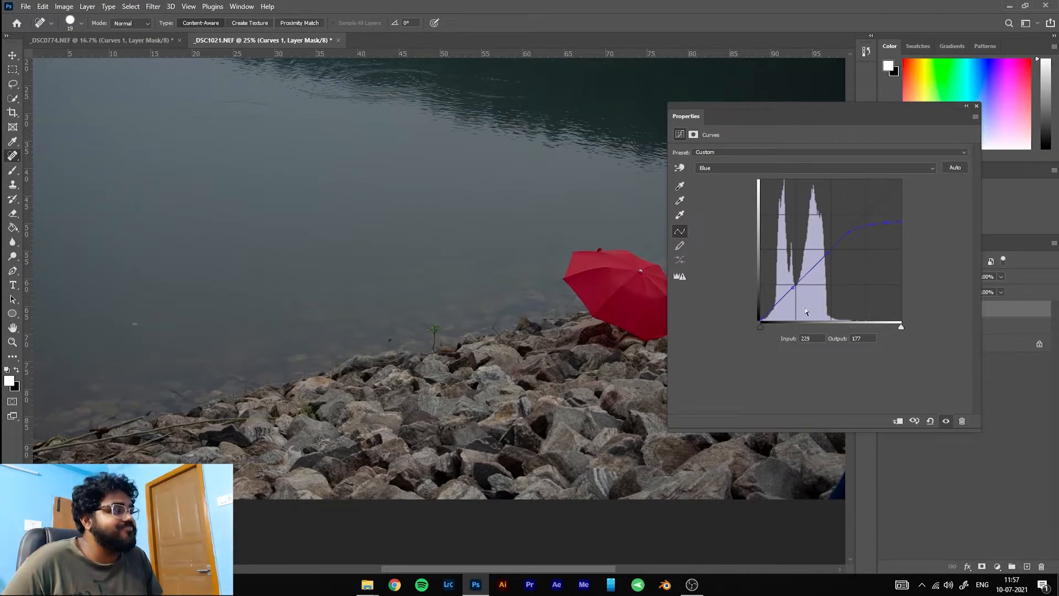
- In the Red channel, lower the shadows slightly, add a highlight point, and pin the midtones at about input 135, output 131
click(757, 167)
click(739, 183)
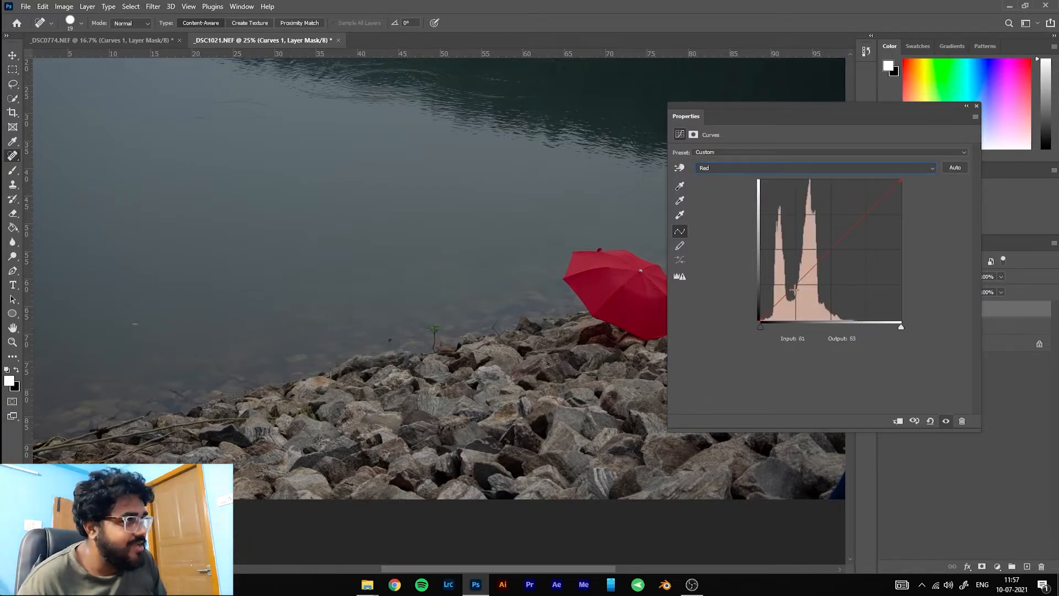
drag(795, 283, 803, 290)
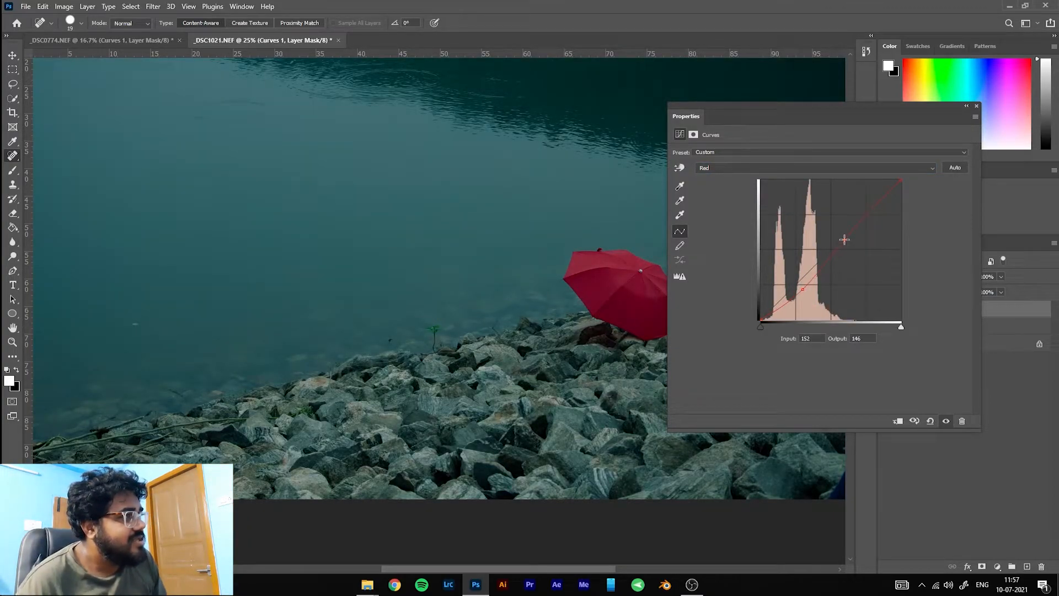
click(864, 217)
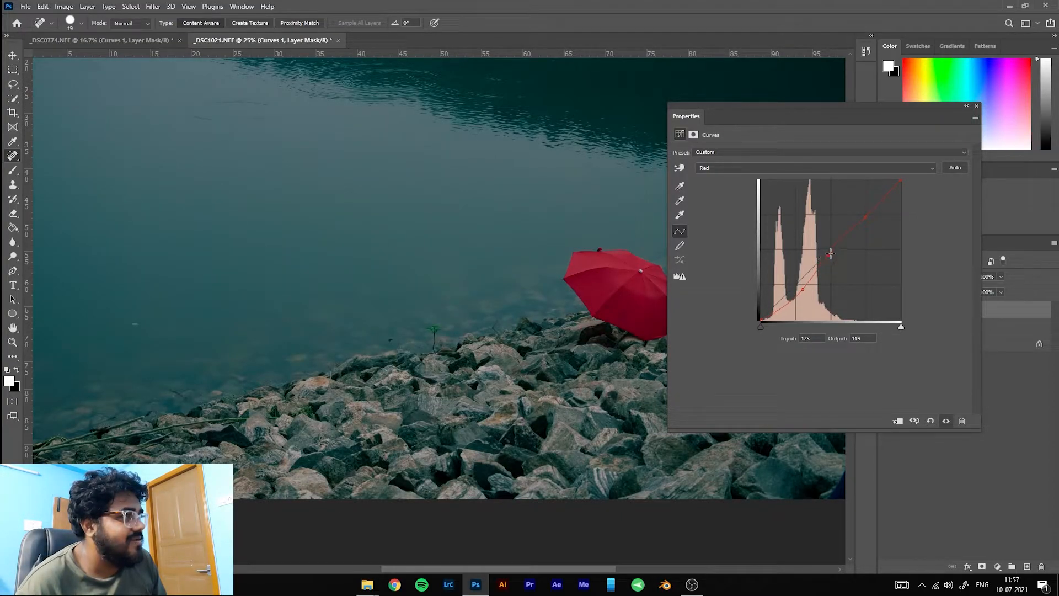
click(835, 248)
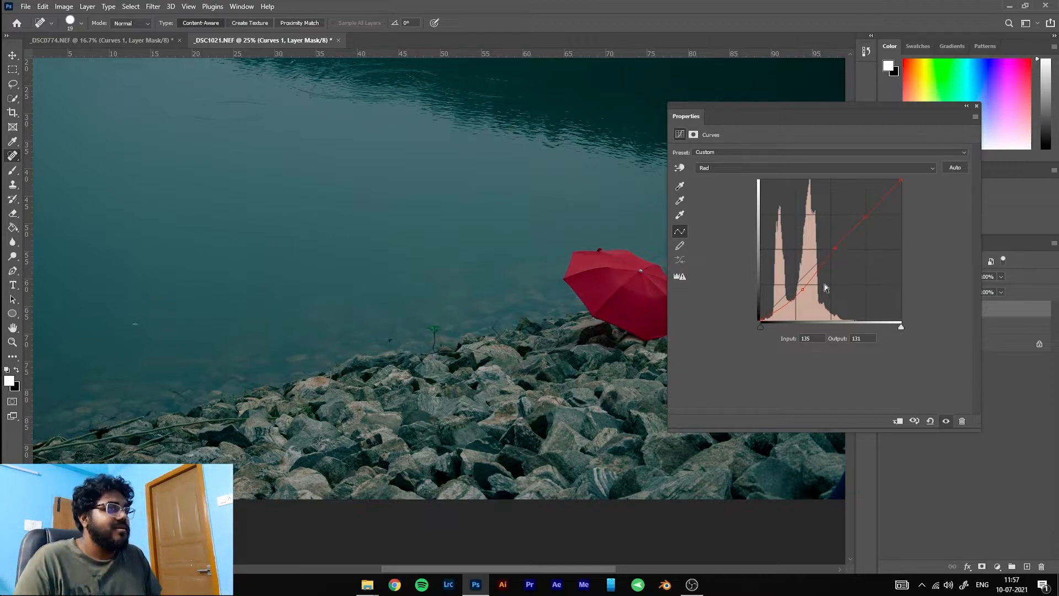
- Return to the Blue channel and try an extreme dip in the upper tones, with a point at about input 192, output 74
click(787, 170)
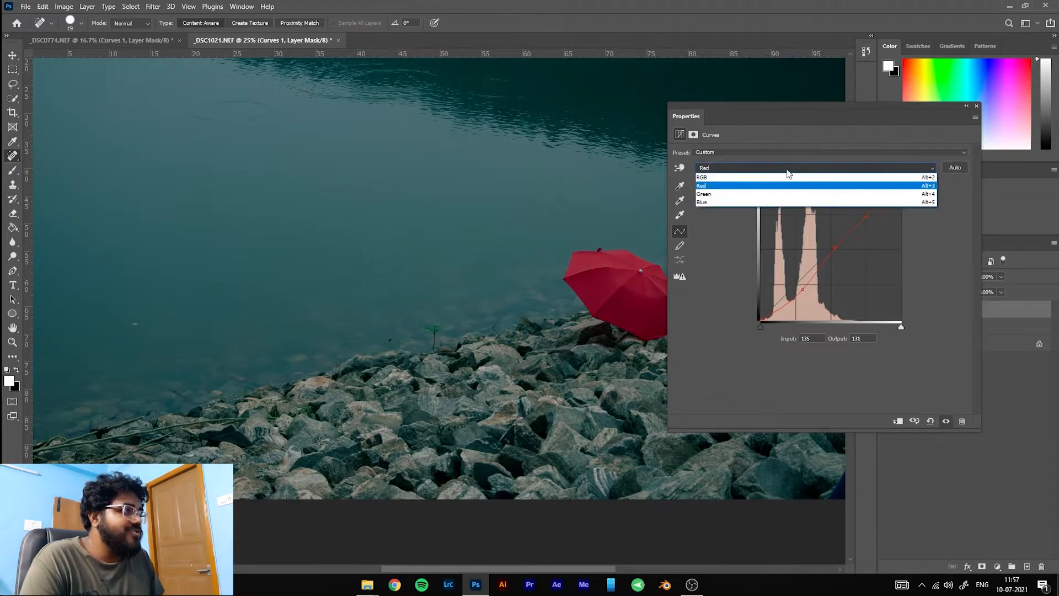
click(772, 204)
click(797, 168)
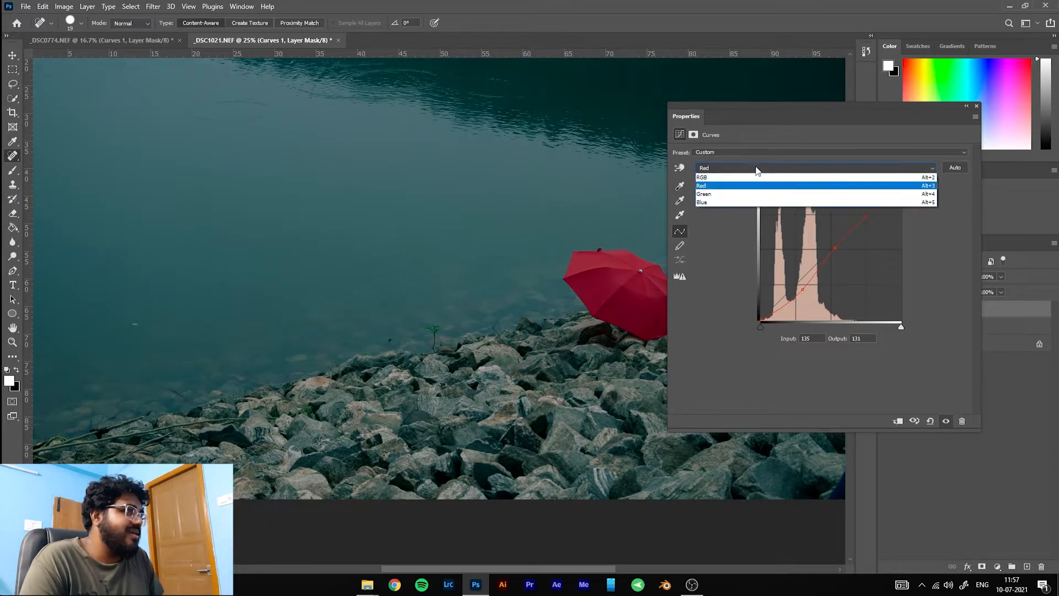
click(783, 201)
drag(856, 230, 865, 278)
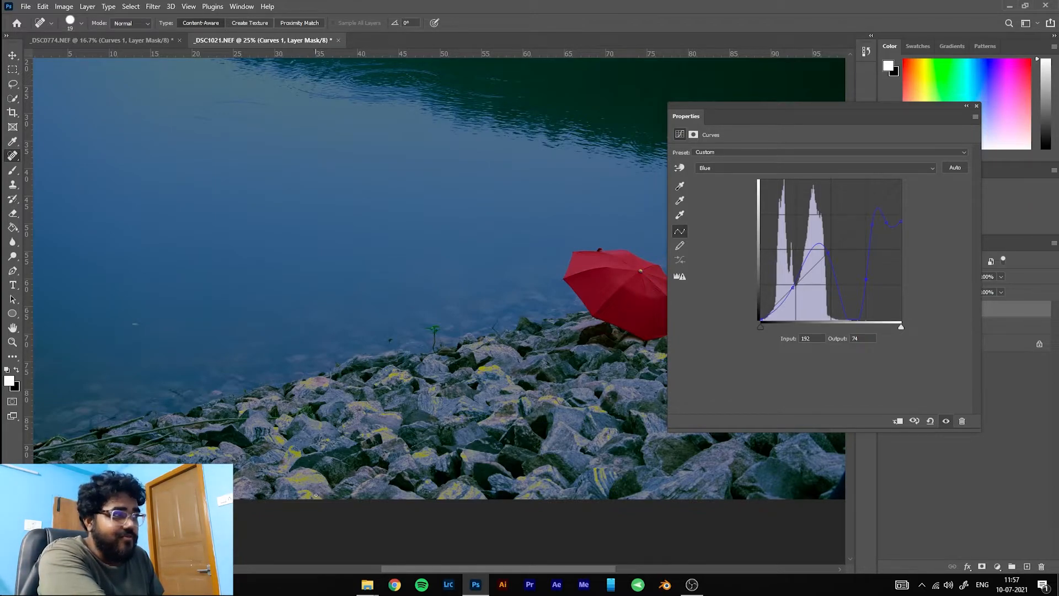
drag(854, 319, 847, 238)
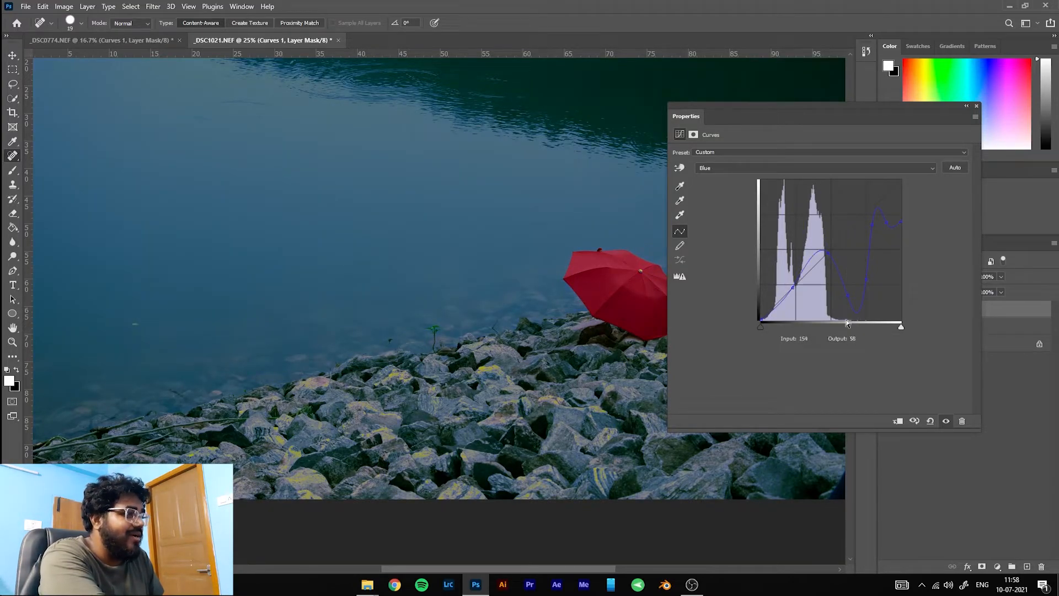
- Reset the Curves adjustment, then lower the Red curve's shadow point to about input 76, output 49, with its midtones and highlights pinned
click(930, 421)
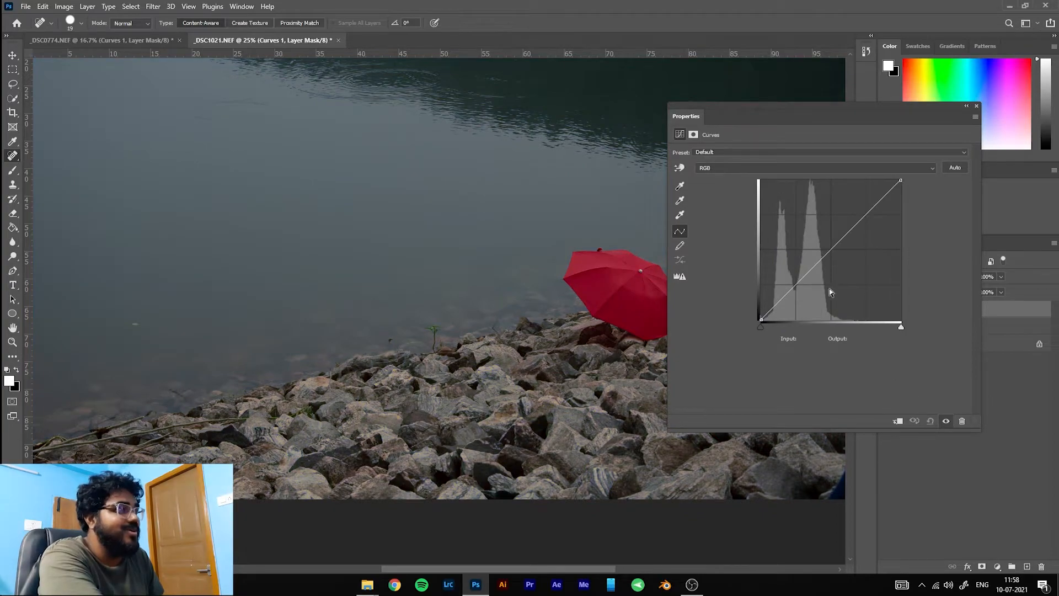
click(789, 169)
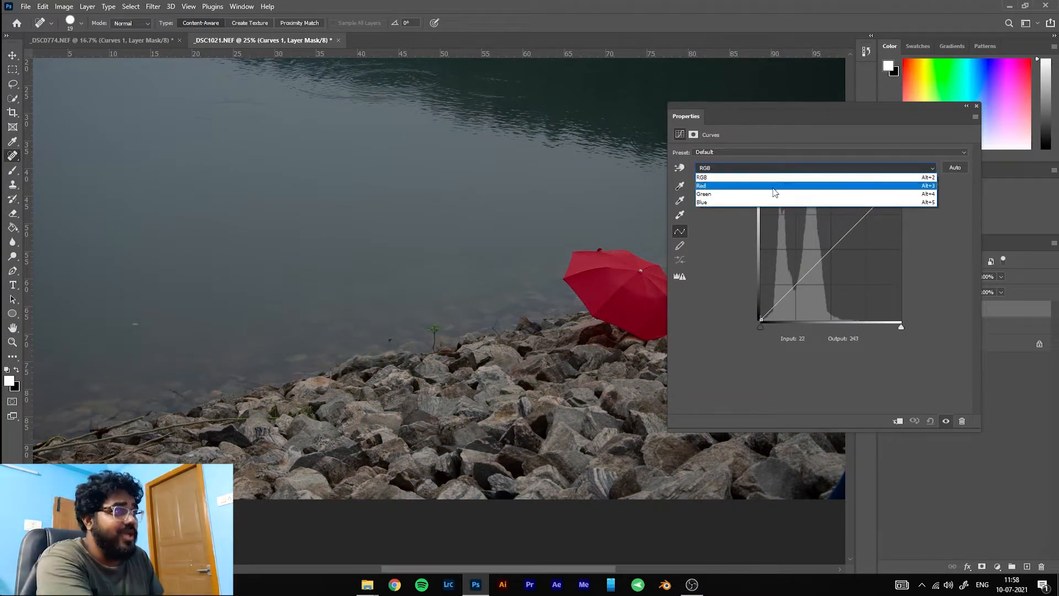
click(781, 186)
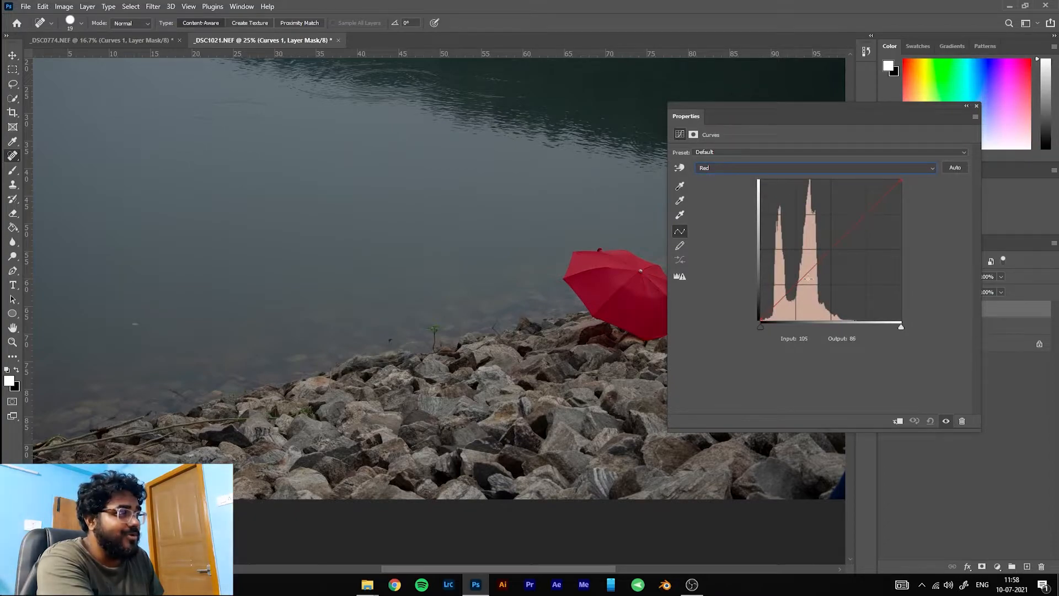
drag(799, 281, 800, 287)
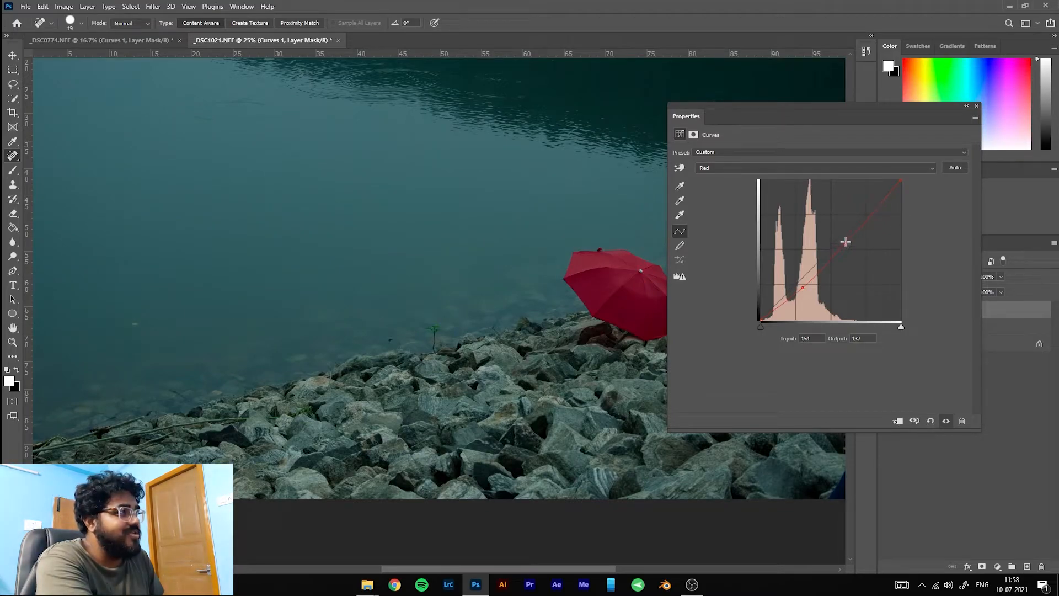
click(864, 215)
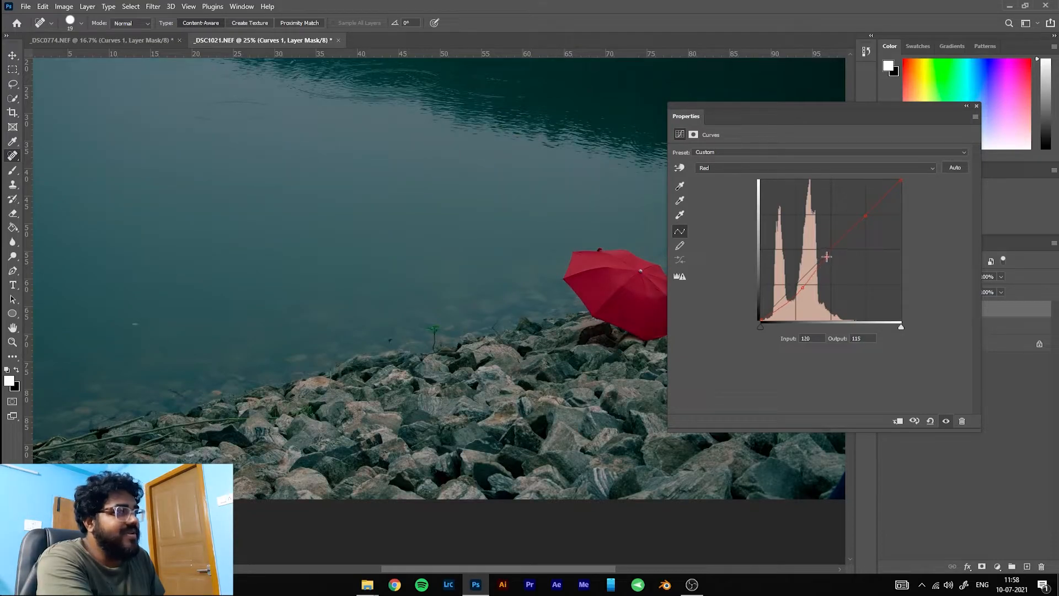
click(830, 253)
drag(803, 289, 803, 293)
- In the Blue channel, pin the shadows, midtones at 128/128 and upper midtones at about 164/161, and set a highlight point at about 219/215
click(765, 172)
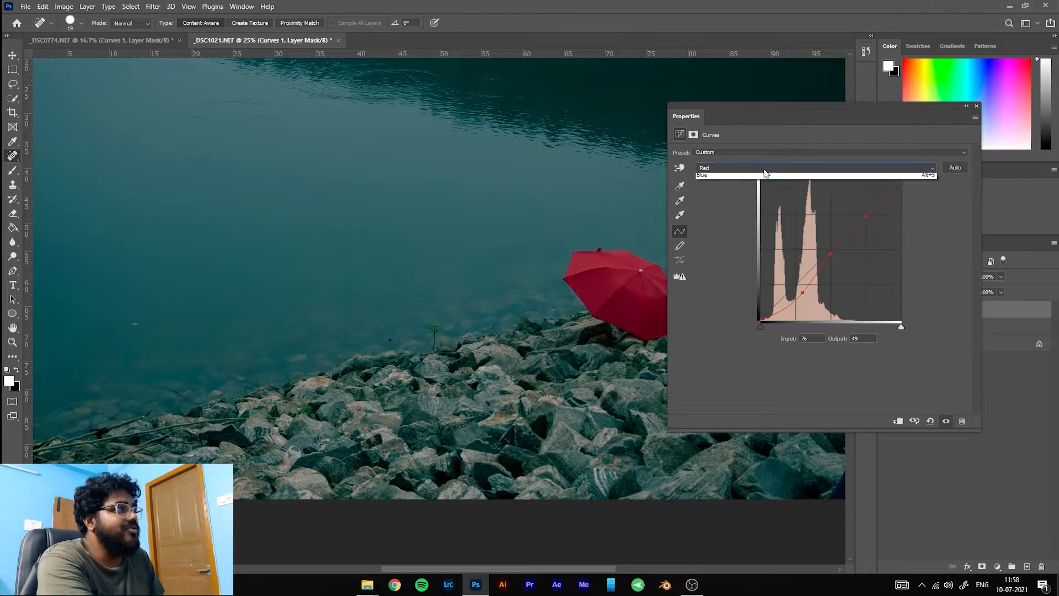
click(754, 203)
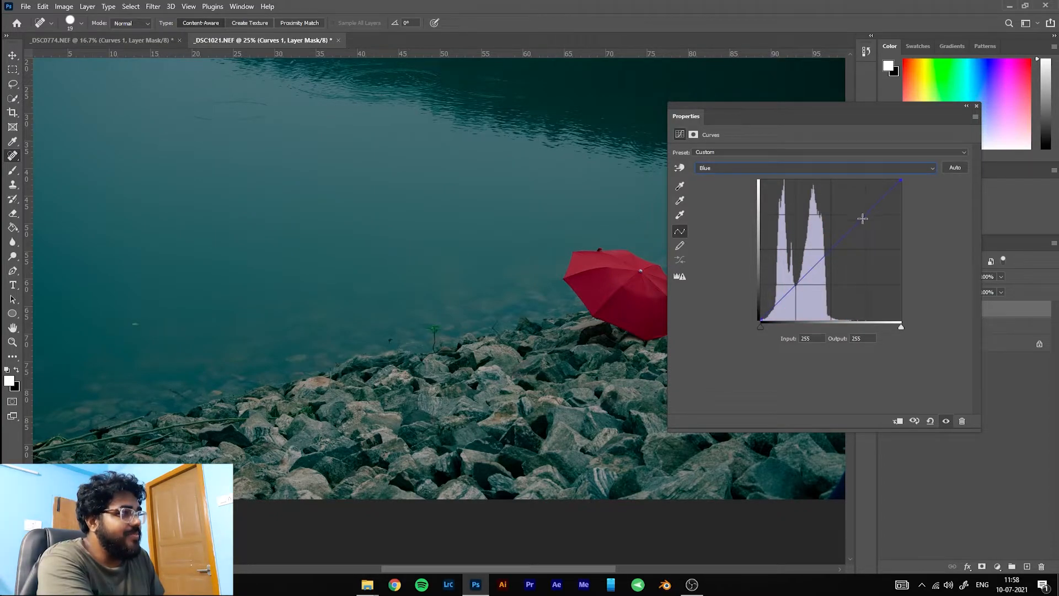
click(796, 283)
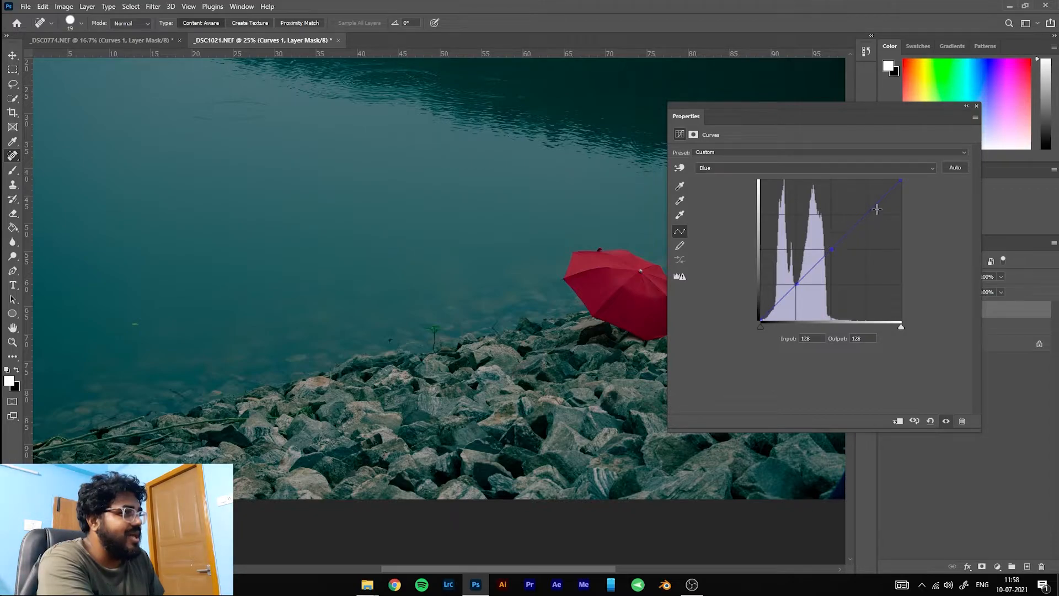
mouse_move(868, 211)
mouse_down()
mouse_move(892, 252)
mouse_move(895, 213)
mouse_move(881, 245)
mouse_move(879, 215)
mouse_move(861, 224)
mouse_up()
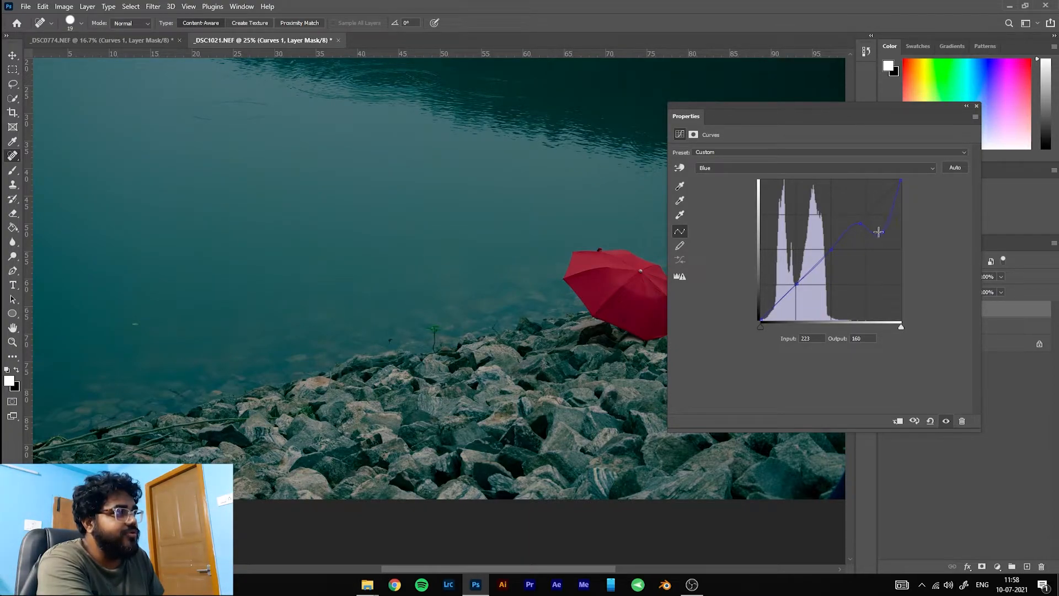
click(851, 232)
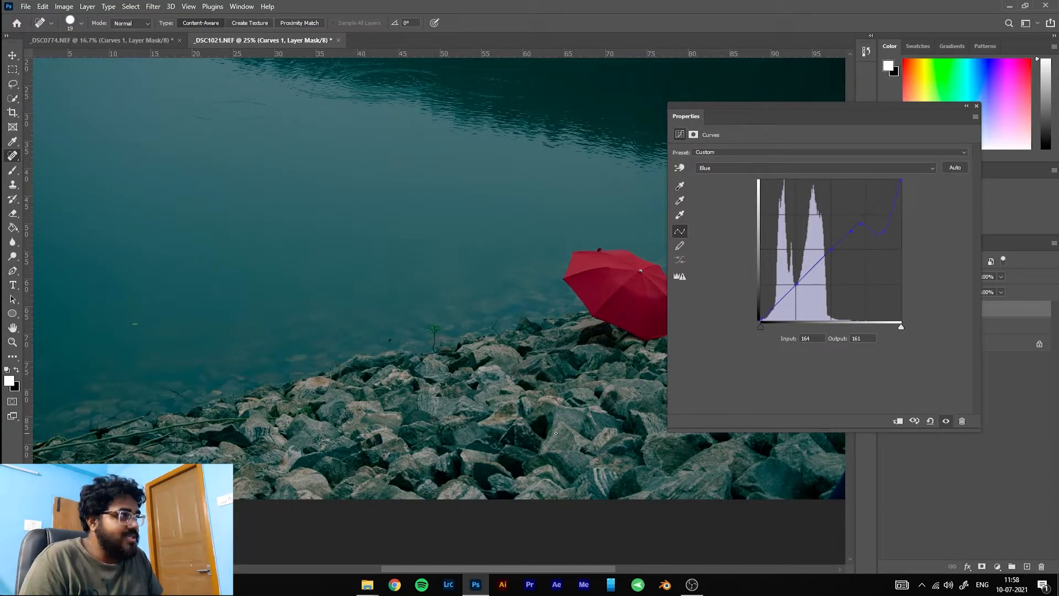
drag(885, 231, 879, 202)
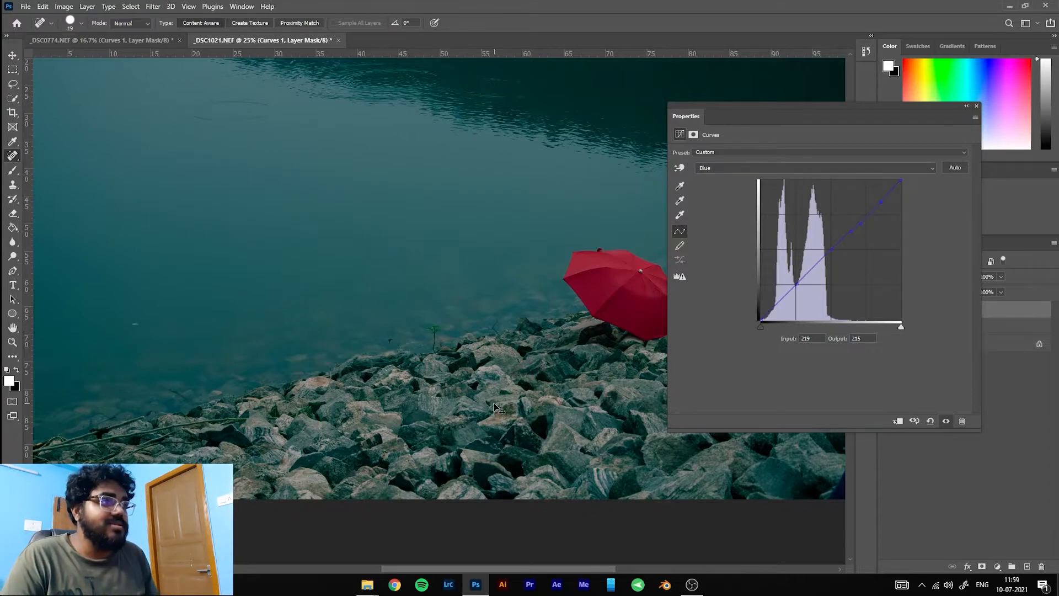
- In the Red channel, add a point at about input 89, output 85, and lower the shadow point to about input 73, output 34
scroll(494, 403, down, 2)
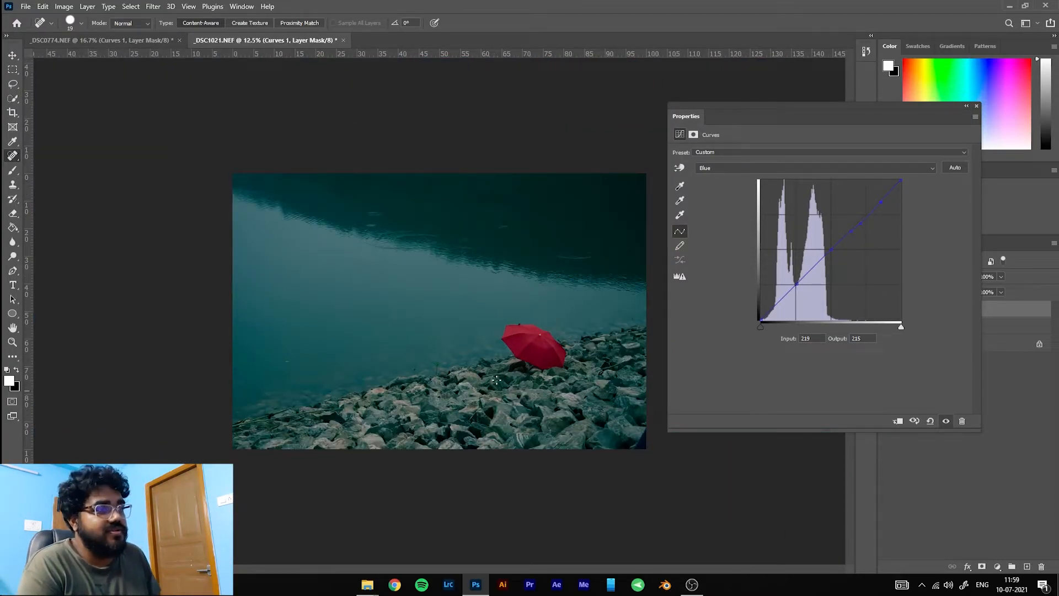
click(795, 163)
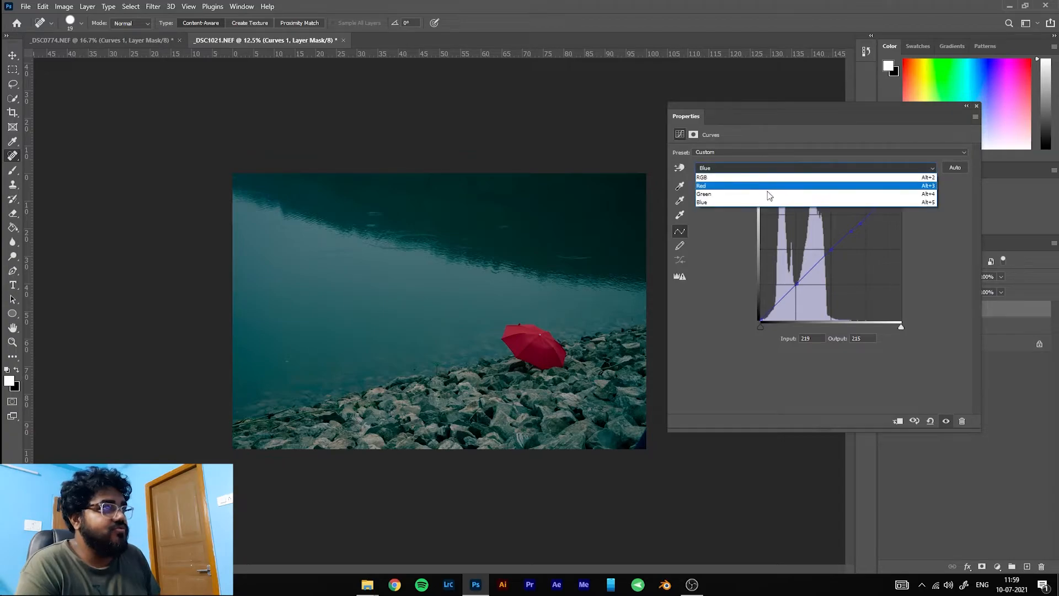
click(767, 188)
click(799, 292)
drag(799, 292, 798, 294)
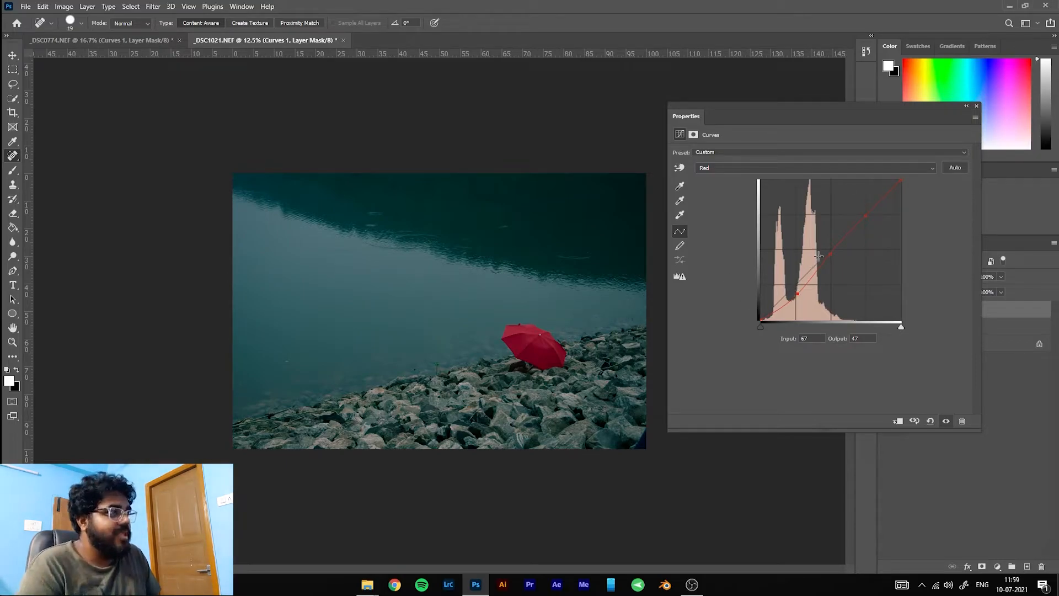
click(809, 273)
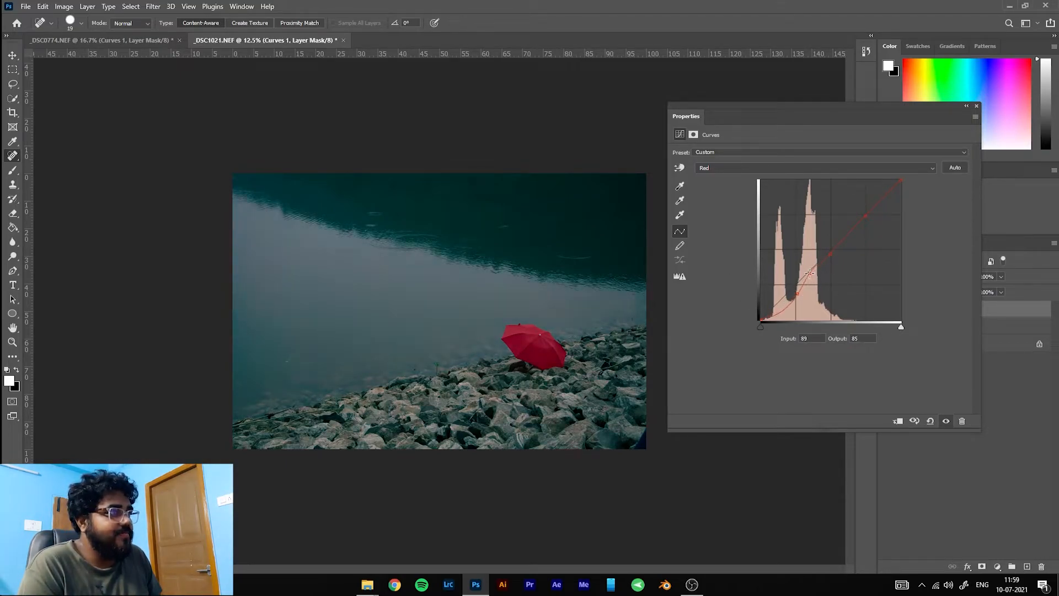
drag(798, 297, 801, 304)
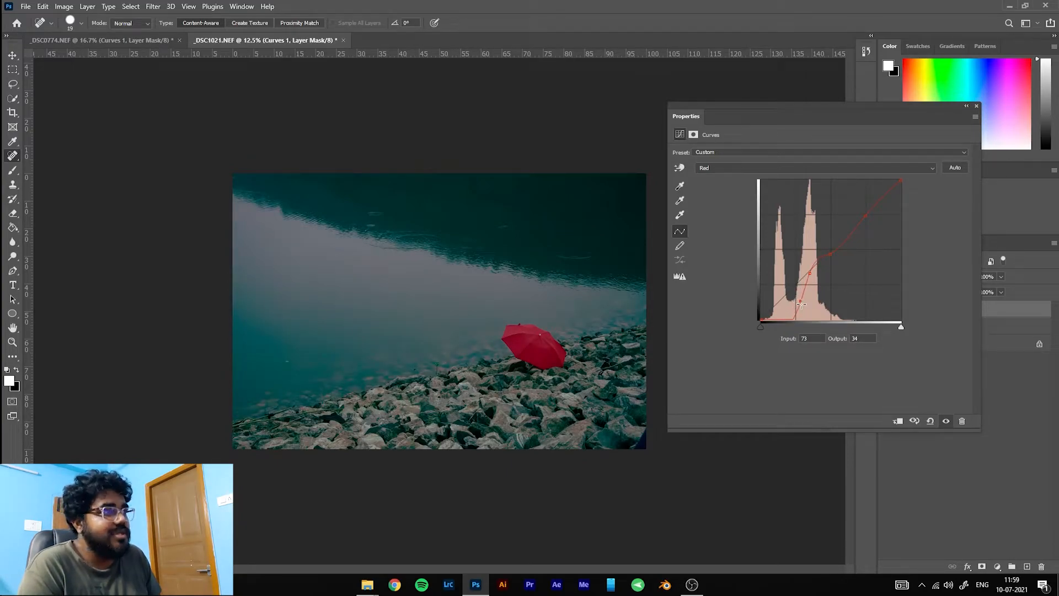
- Move the Red curve's shadow point to about input 55, output 17, and inspect the rocks and water up close
drag(801, 303, 791, 303)
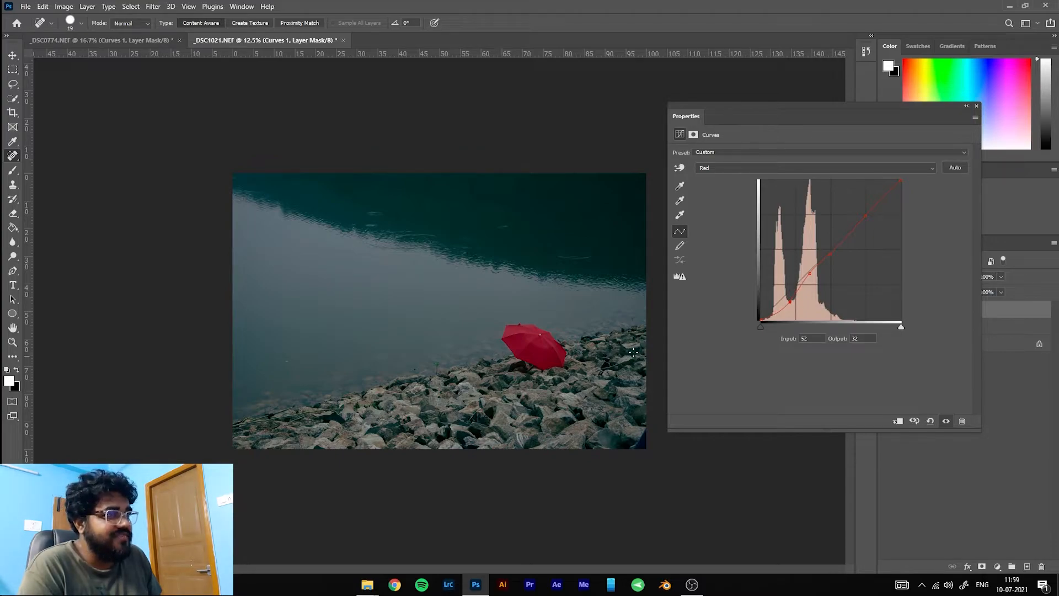
drag(786, 302, 791, 312)
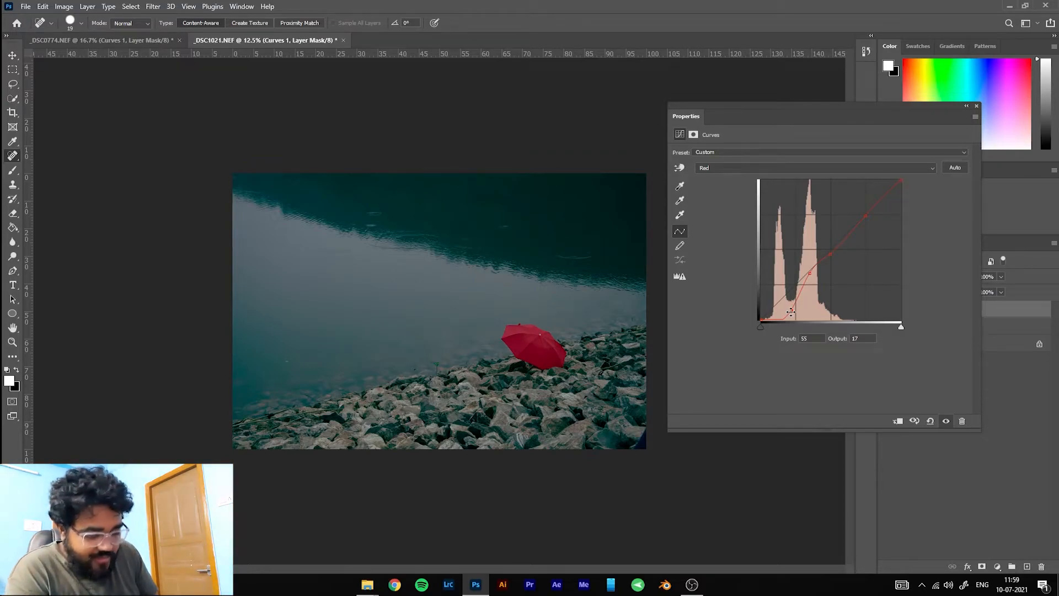
key(ctrl+plus)
key(ctrl+plus)
key(ctrl+plus)
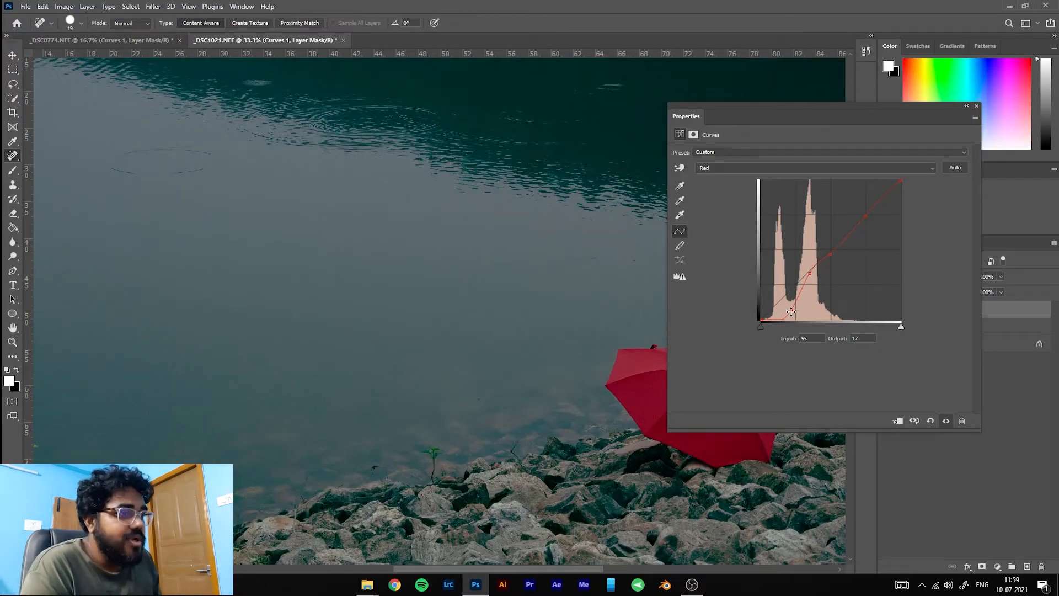
scroll(653, 353, down, 3)
scroll(643, 367, down, 3)
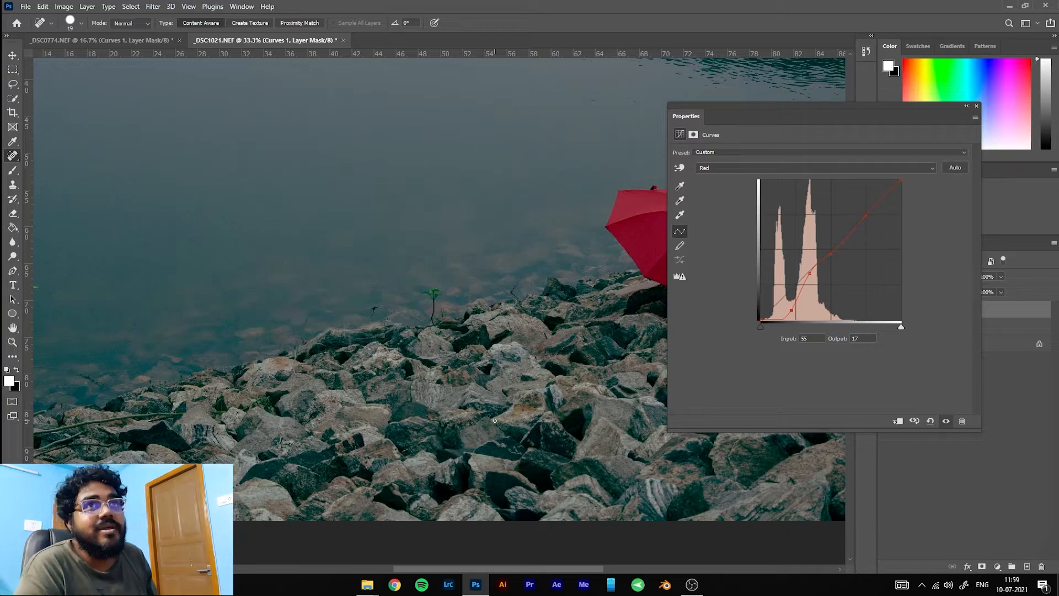
- Open the photo DSC_0200 from the PERSONAL > PHOTOS > PRO CAMERA > EDIT folder on the STORAGE (D:) drive
click(11, 55)
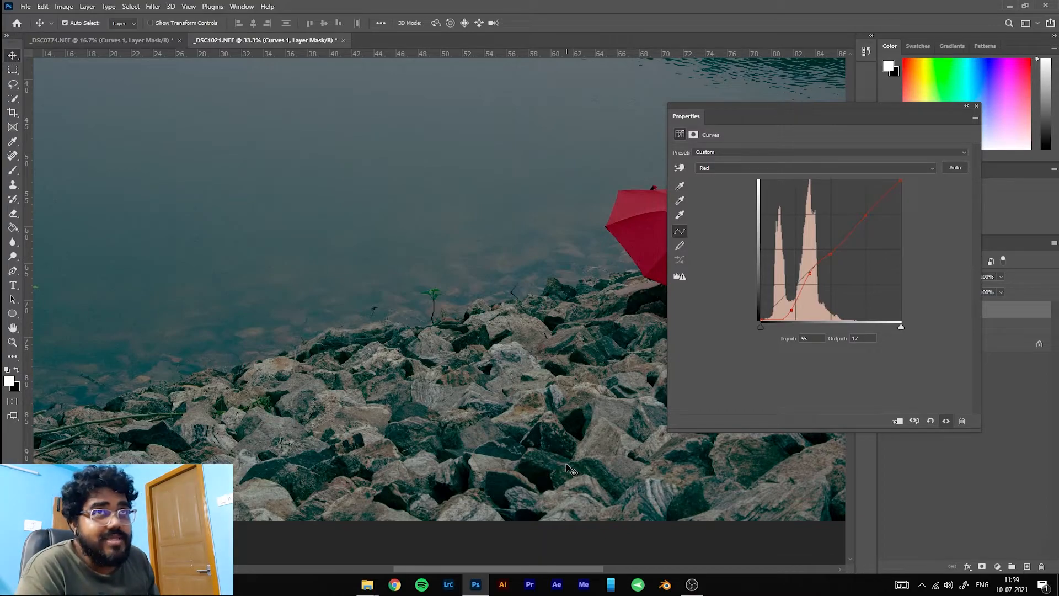
click(25, 7)
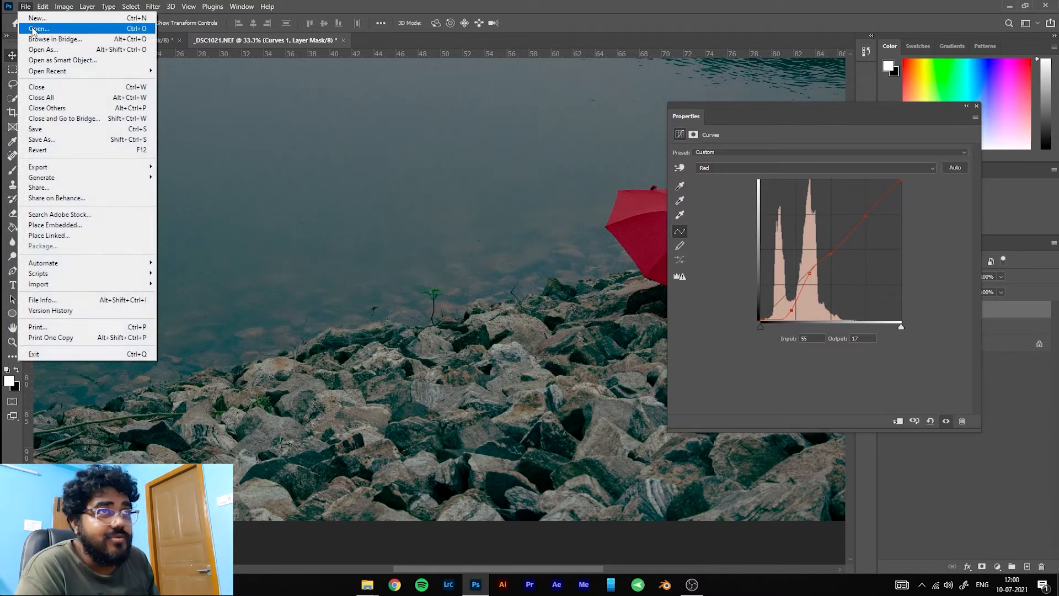
click(65, 32)
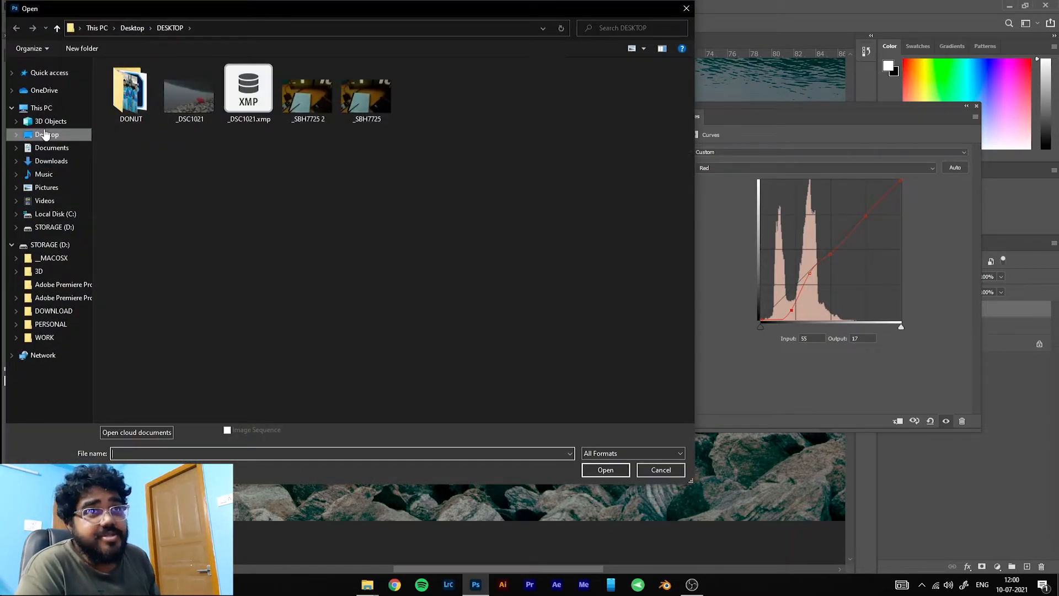
click(64, 226)
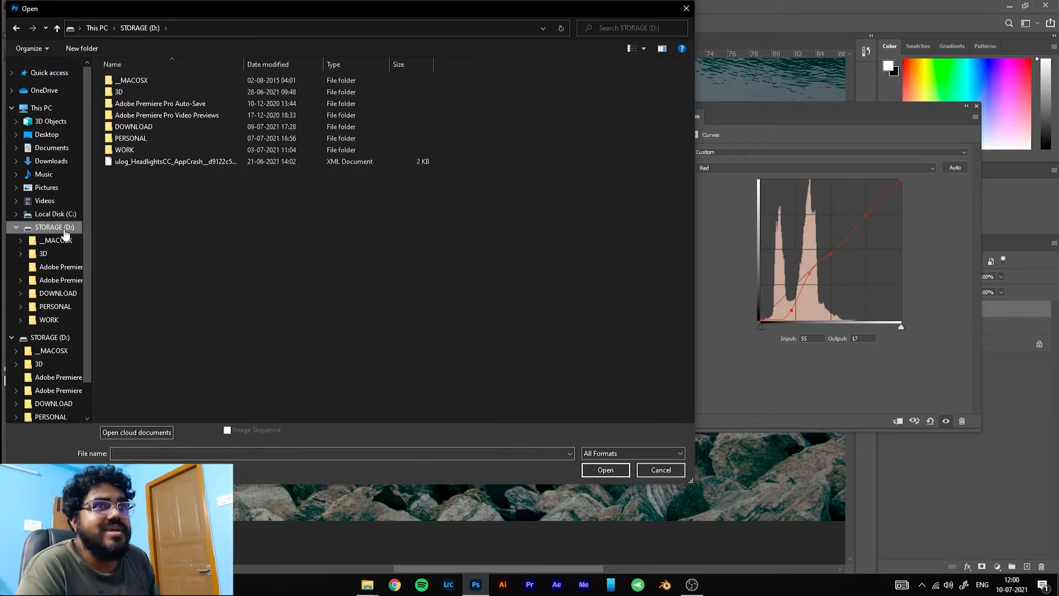
double_click(125, 139)
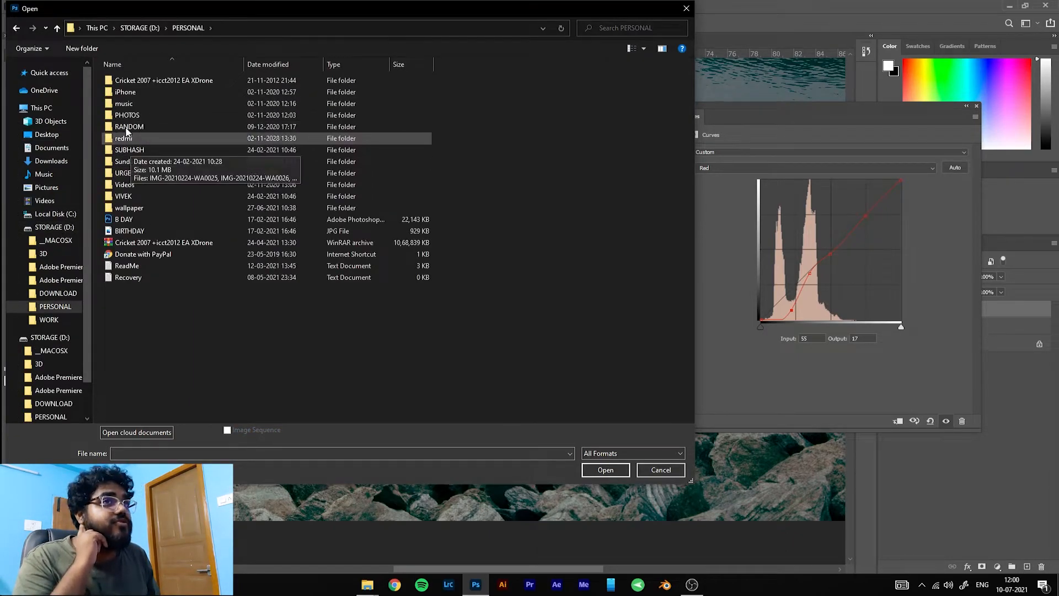
double_click(131, 115)
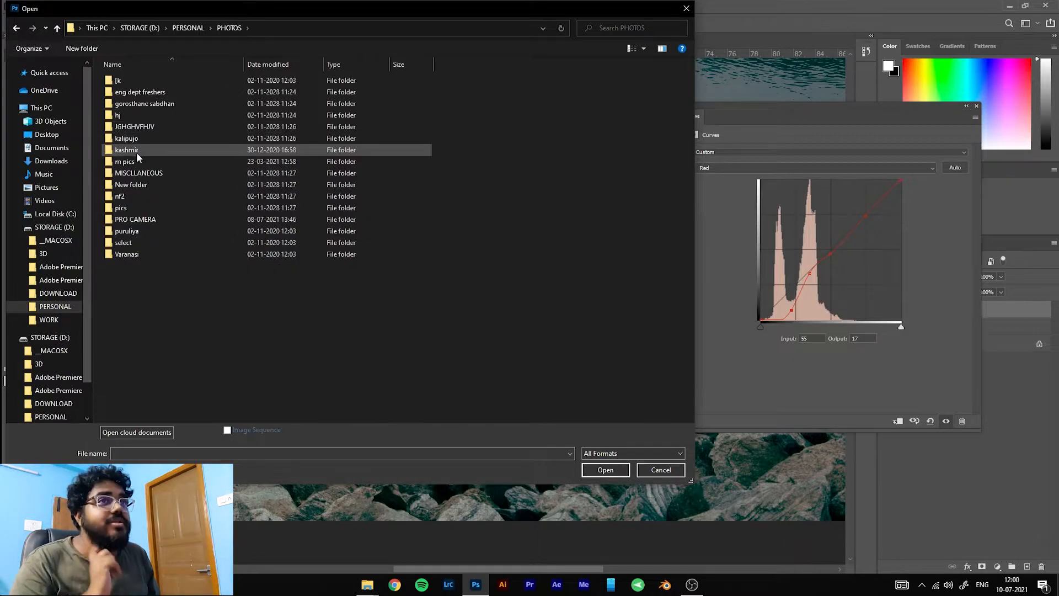
double_click(136, 217)
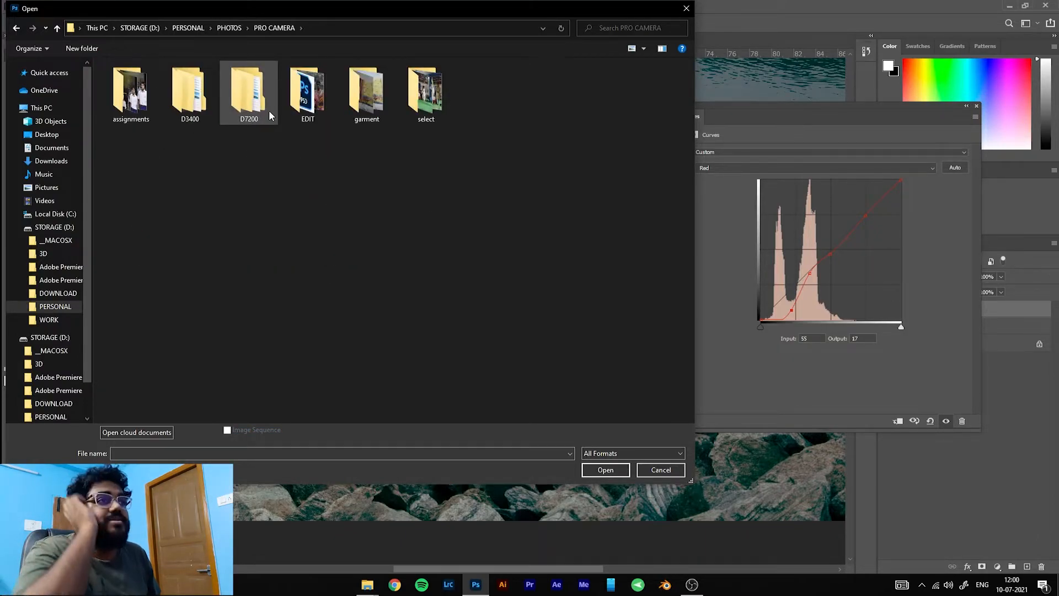
double_click(307, 91)
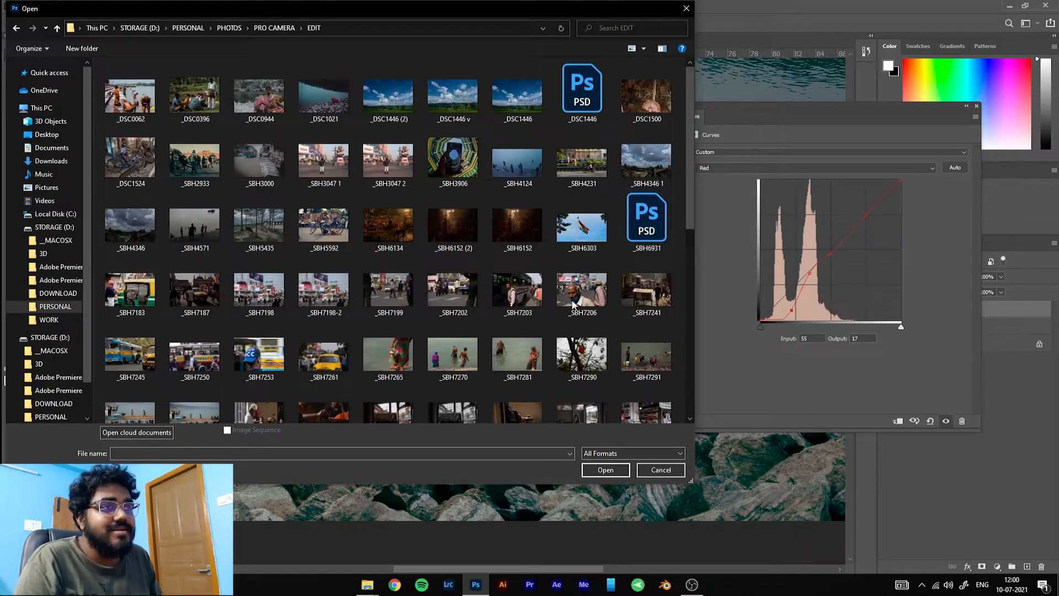
scroll(455, 342, down, 6)
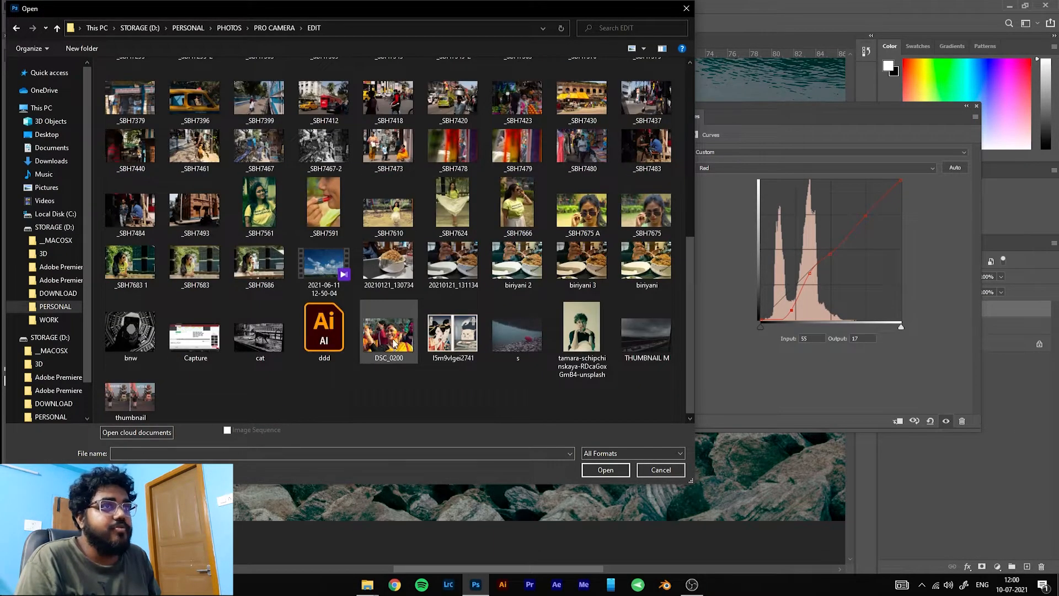
click(394, 343)
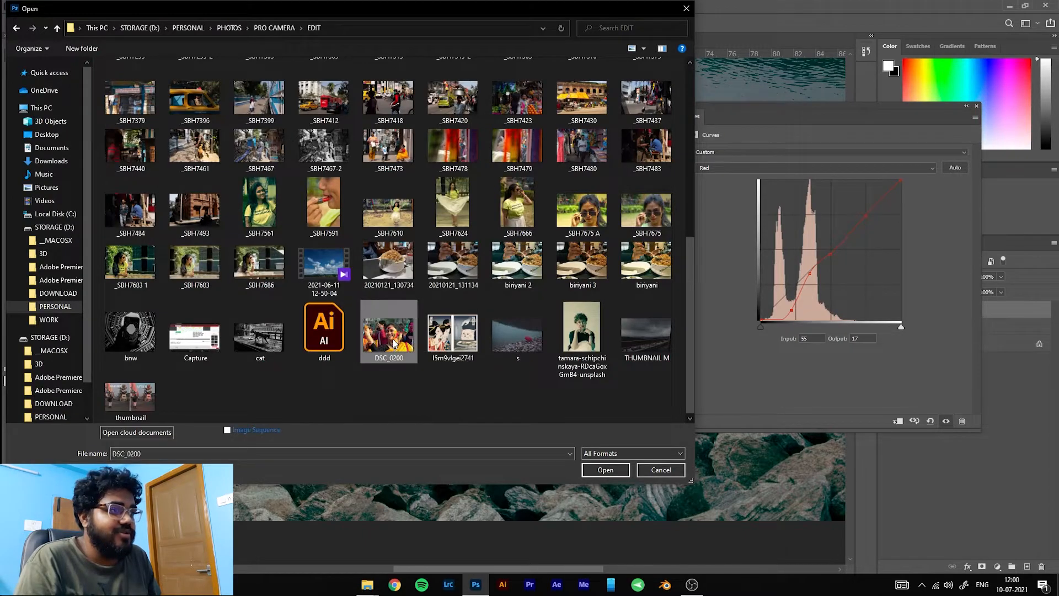
click(595, 472)
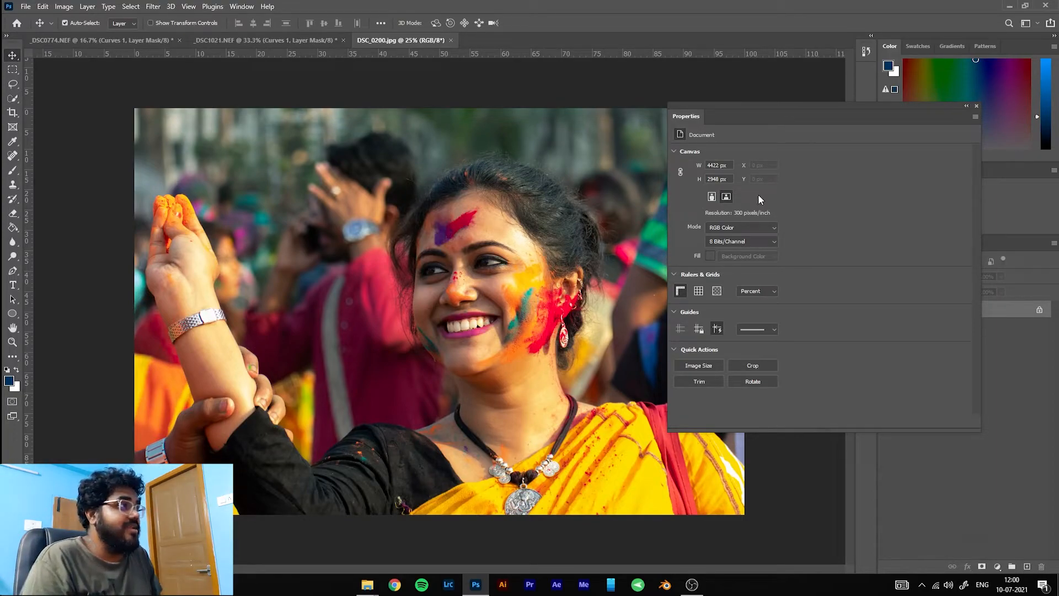
- Duplicate the Background layer and add a Curves adjustment layer above the copy
drag(836, 116, 712, 97)
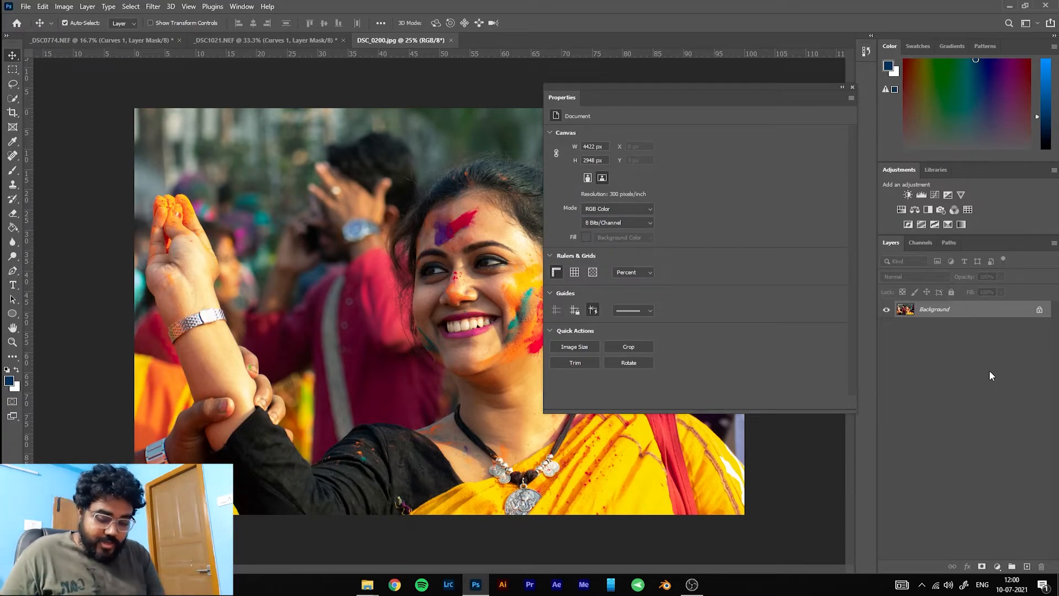
key(ctrl+j)
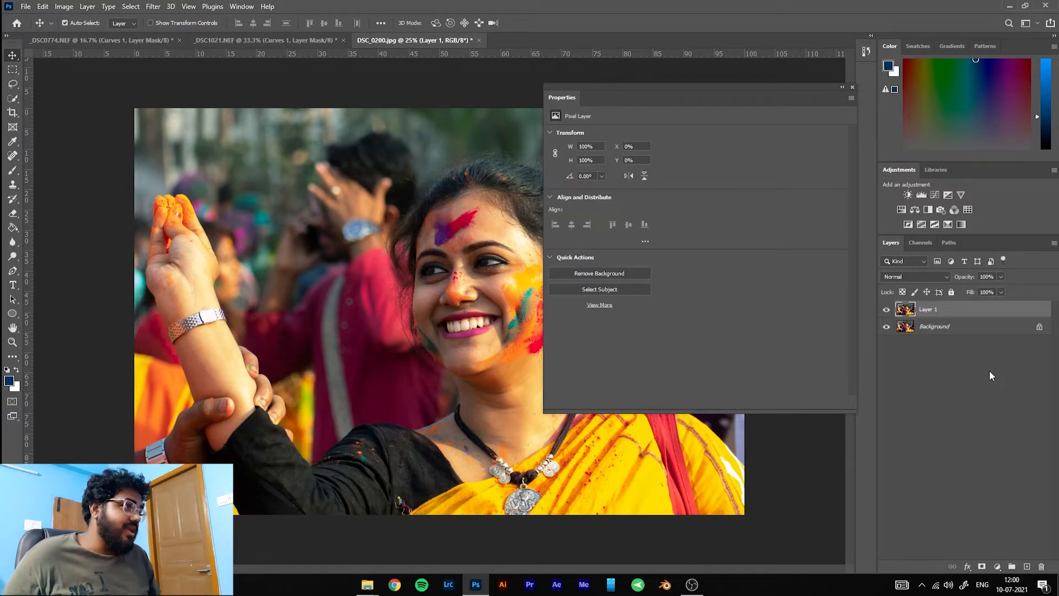
click(997, 566)
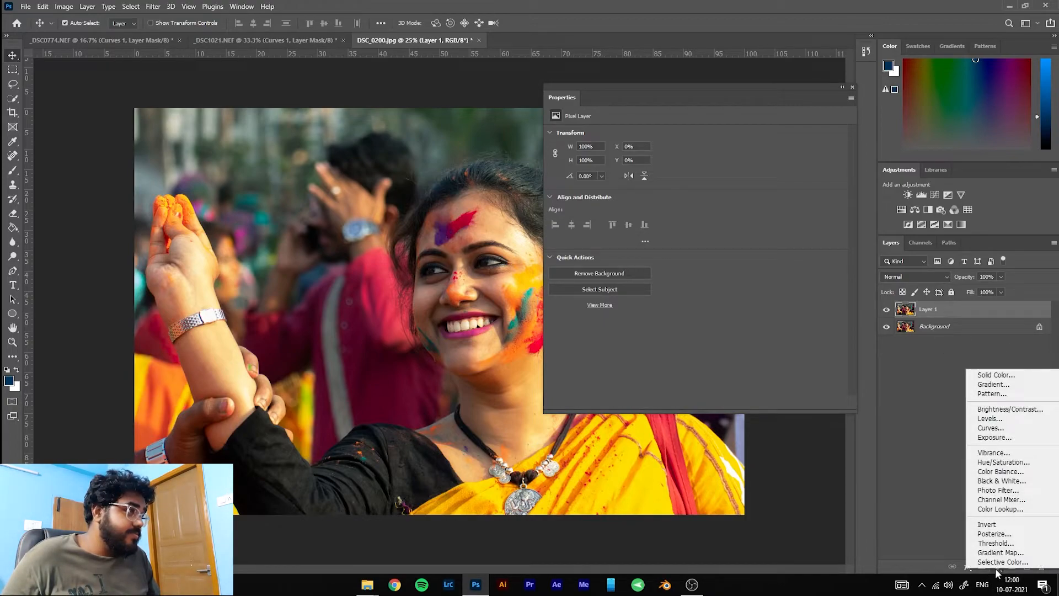
click(990, 427)
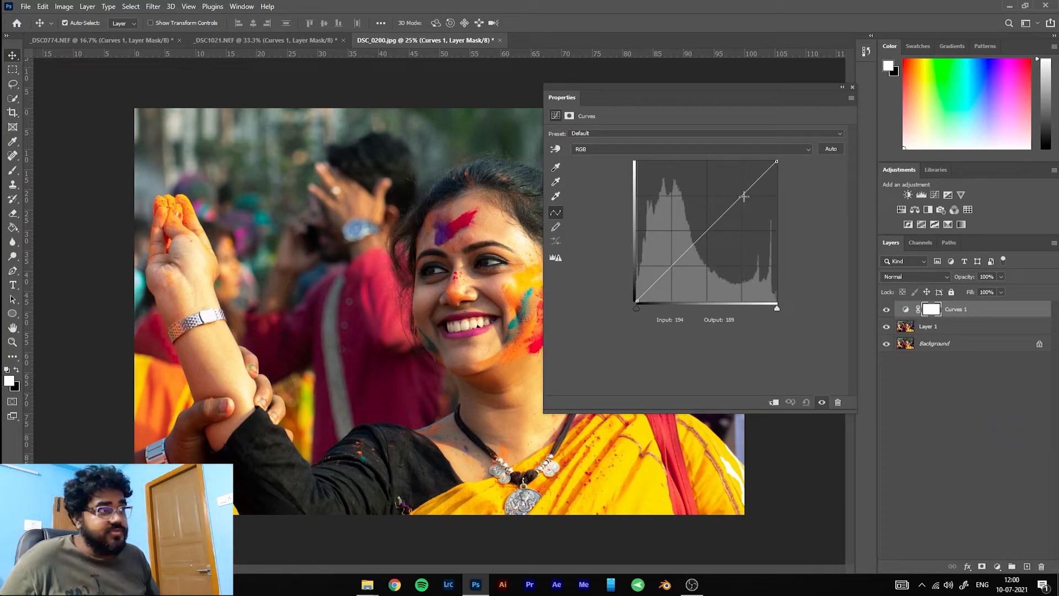
- In the Blue channel, pin the shadows at 64/64 and the midtones at the centre, and lower the white endpoint to output 190
click(669, 150)
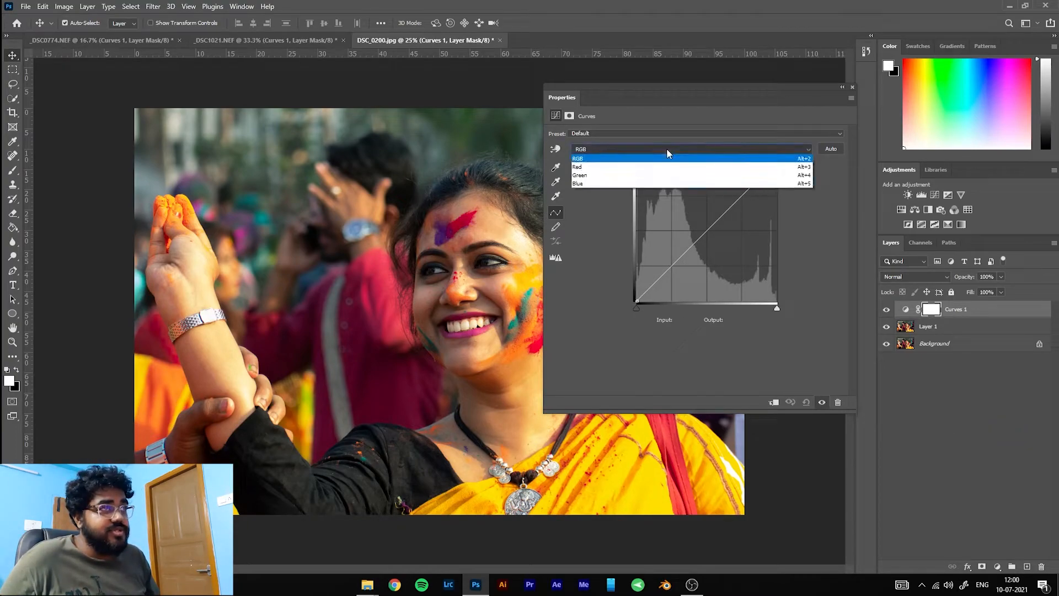
click(647, 183)
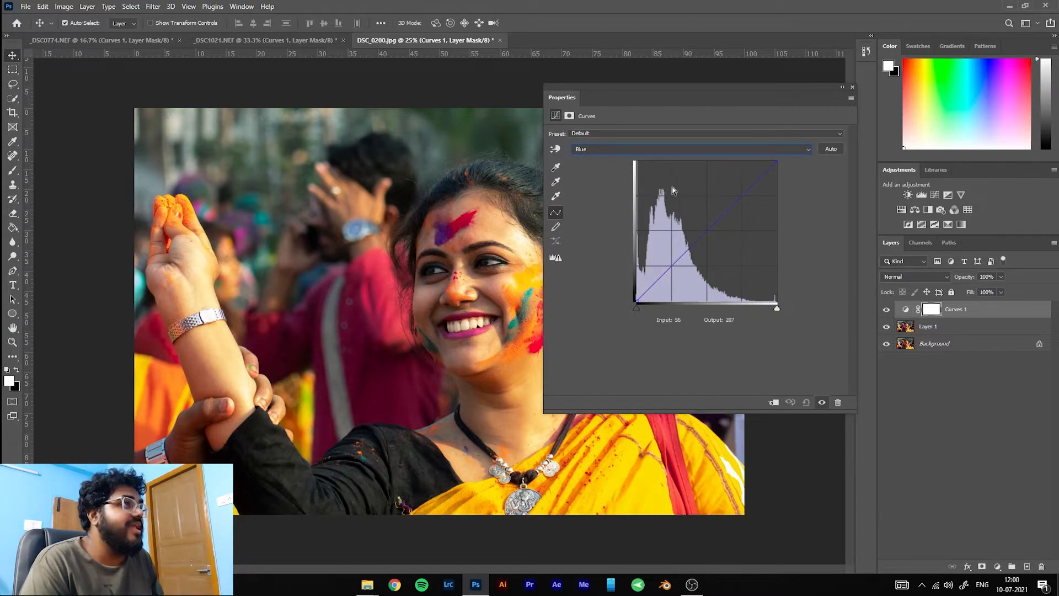
click(671, 264)
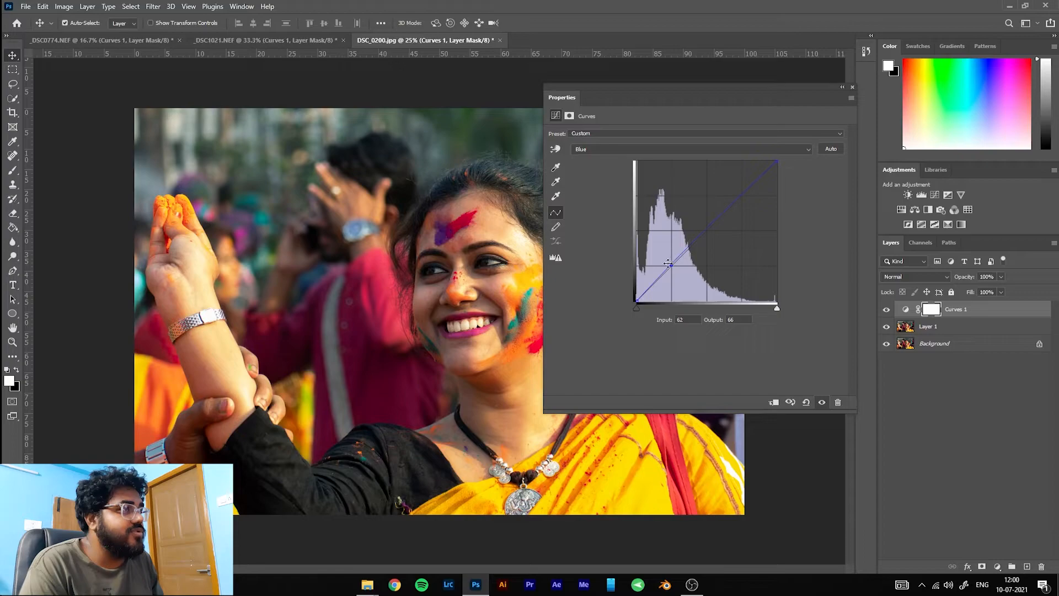
drag(670, 264, 673, 265)
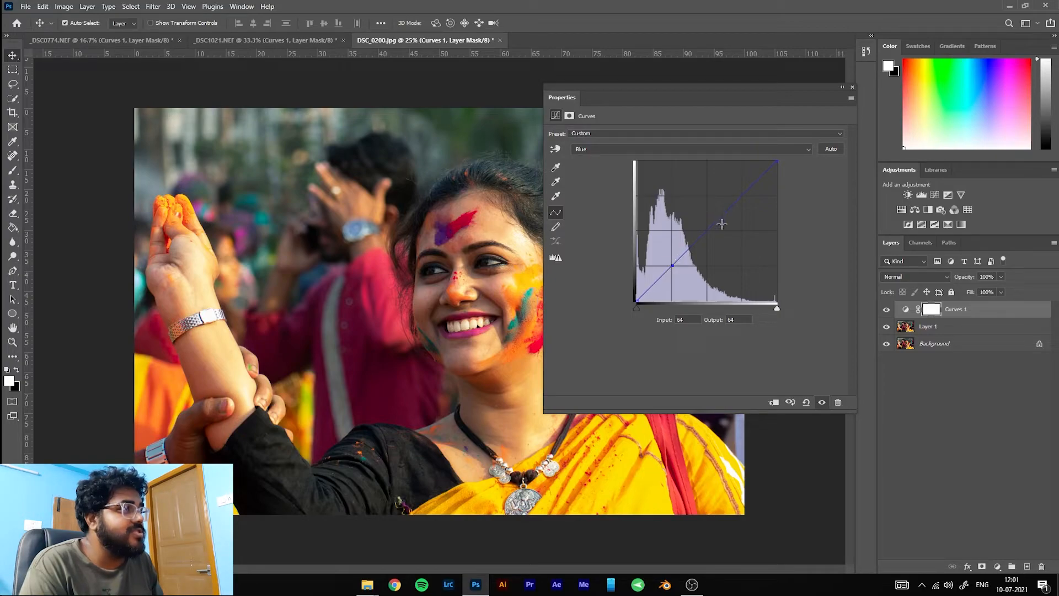
click(707, 231)
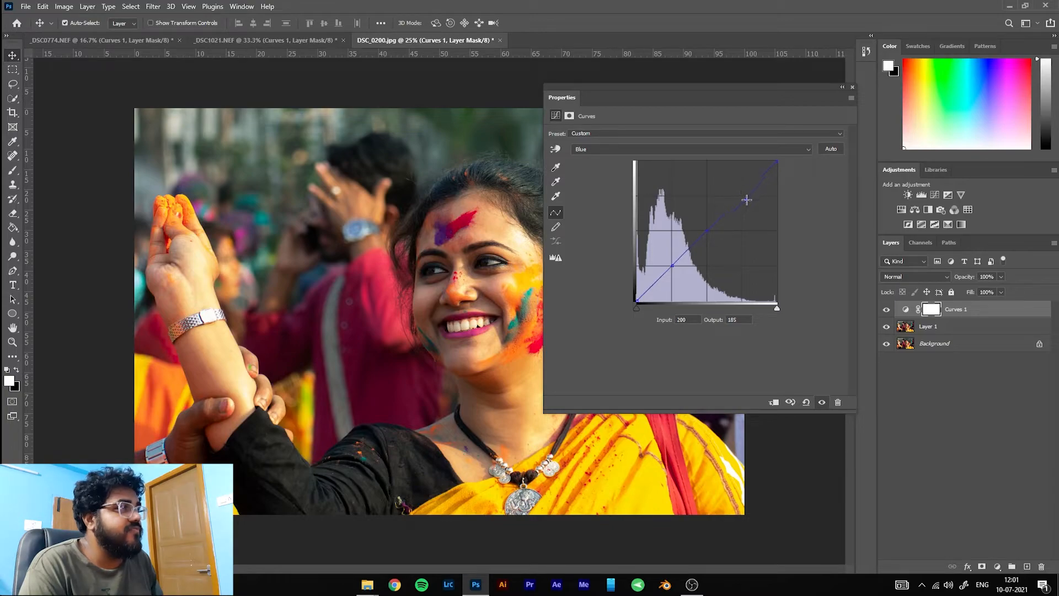
mouse_move(749, 205)
mouse_down()
mouse_move(771, 177)
mouse_move(759, 220)
mouse_move(753, 204)
mouse_up()
drag(776, 162, 785, 192)
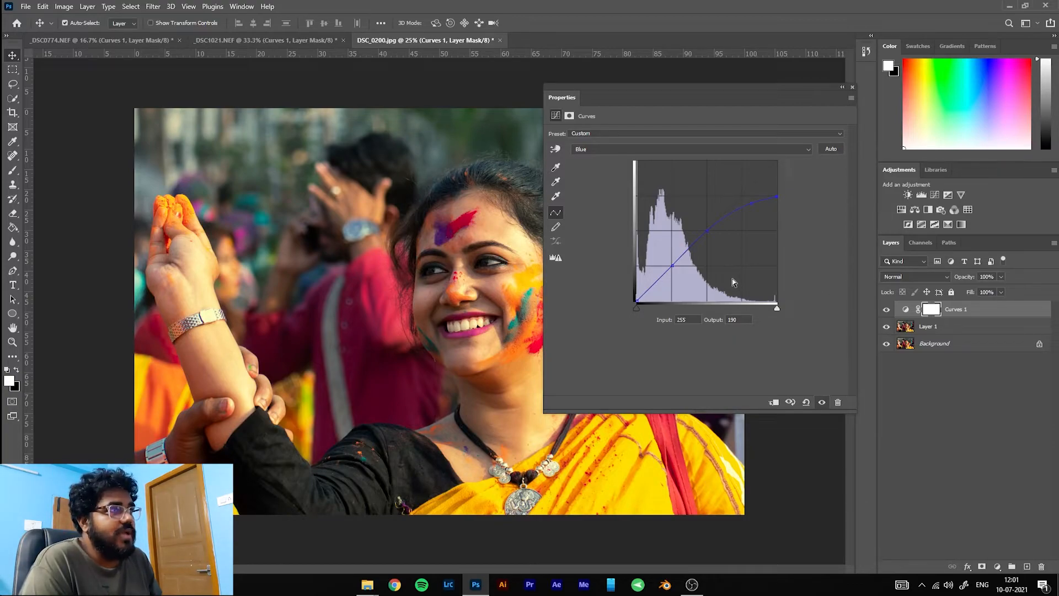
- Raise the Blue curve's deep shadows to about input 27, output 58, lower its highlights further, and move the quarter-tone point to about 55/73
click(590, 149)
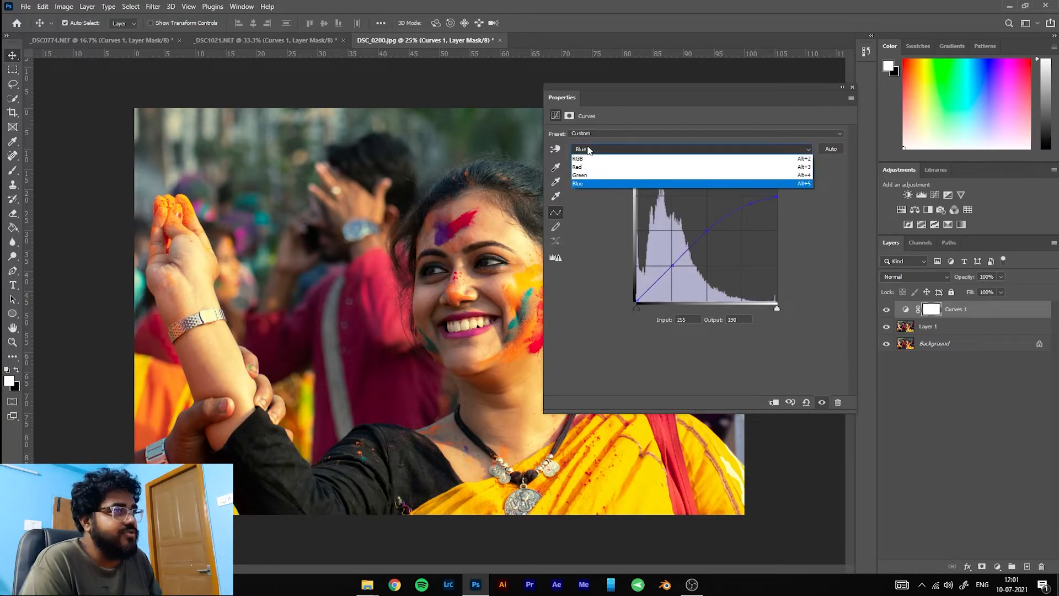
click(600, 240)
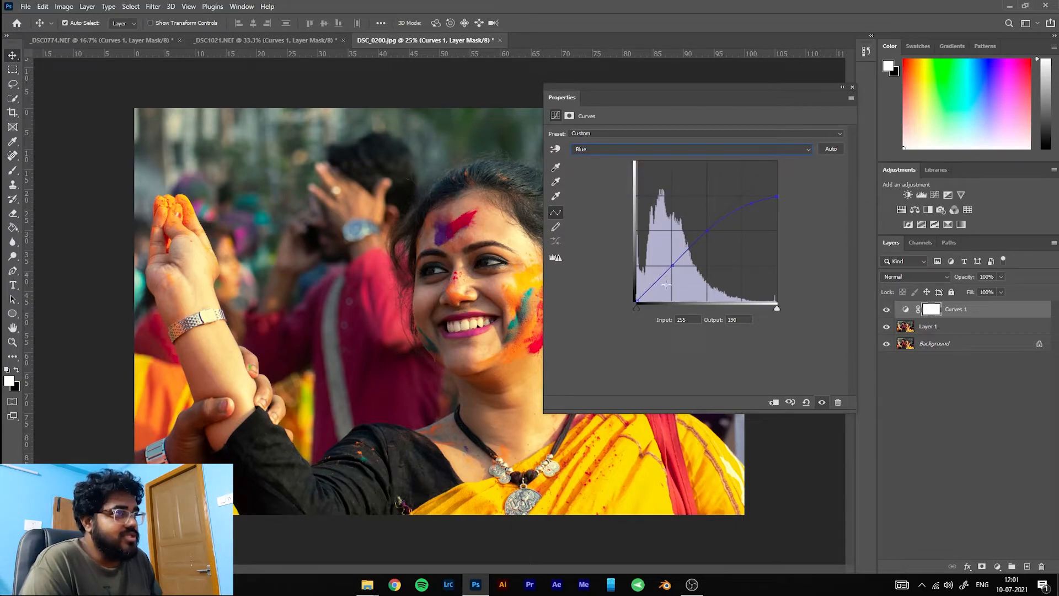
mouse_move(650, 285)
mouse_down()
mouse_move(653, 271)
mouse_move(635, 299)
mouse_move(633, 281)
mouse_move(654, 269)
mouse_up()
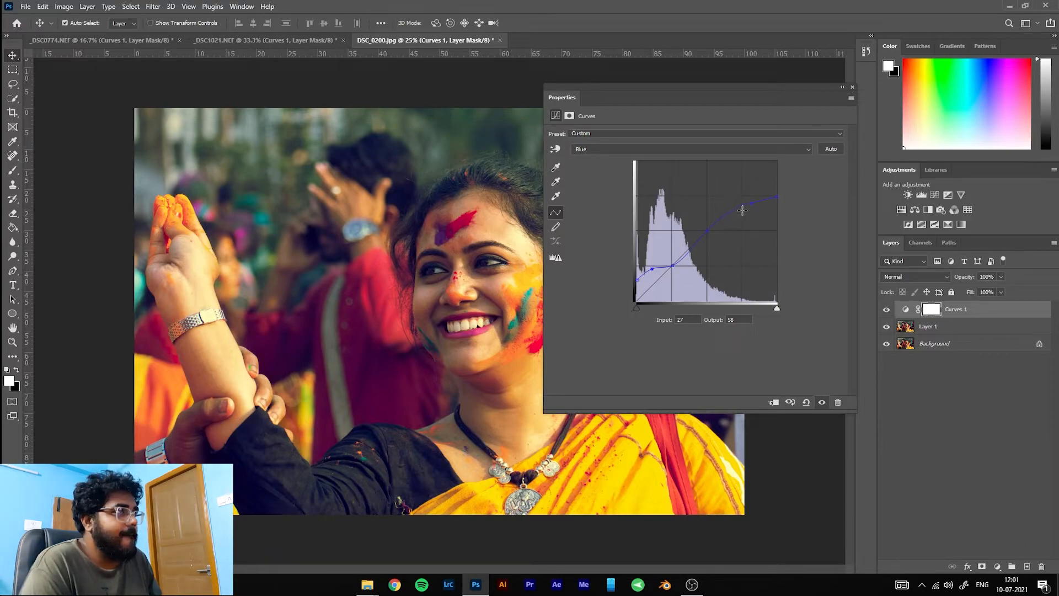
drag(750, 203, 778, 216)
drag(668, 265, 667, 262)
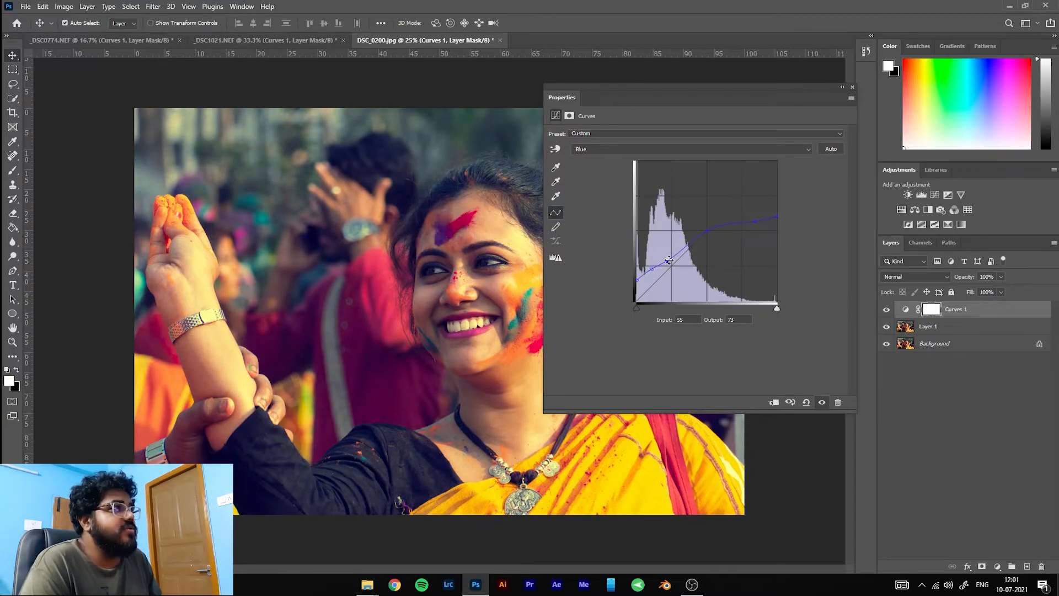
- Raise the Blue curve's darkest added point level with the neighbouring shadow point and place that neighbour at about input 52, output 73
drag(819, 88, 885, 25)
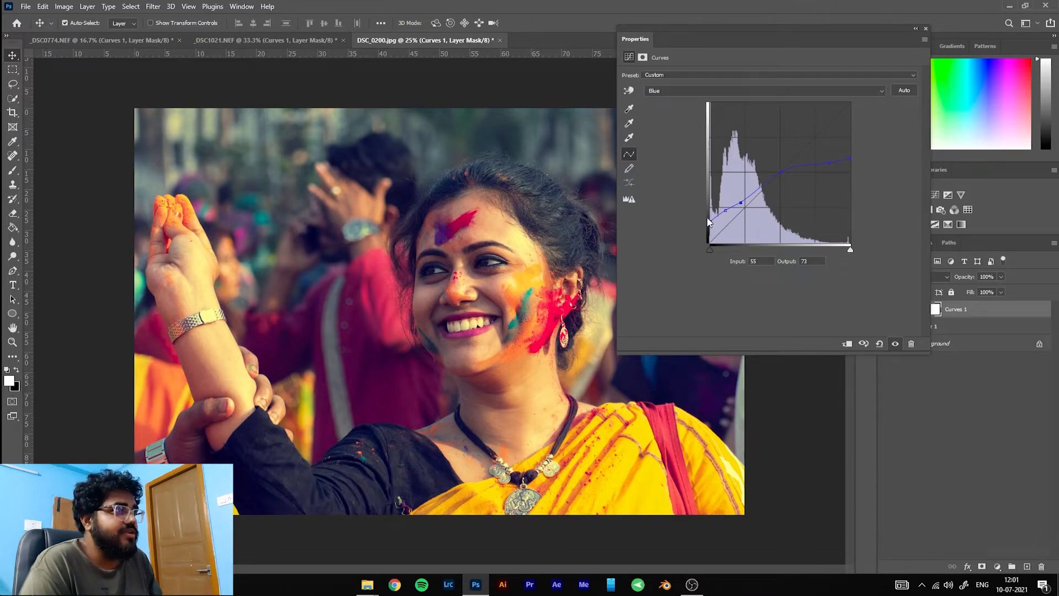
mouse_move(725, 210)
mouse_down()
mouse_move(743, 195)
mouse_move(740, 203)
mouse_up()
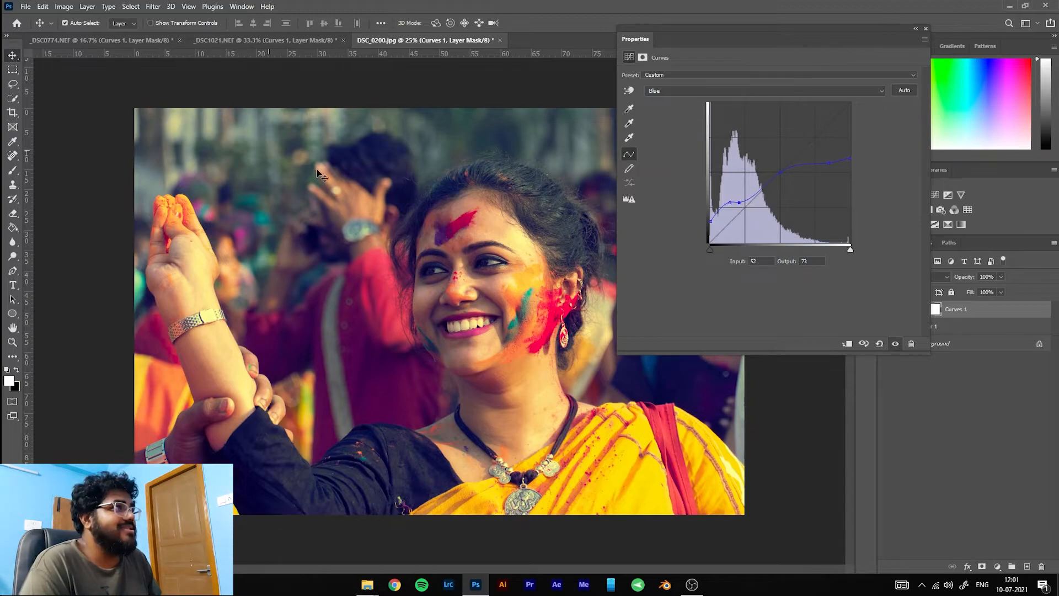
drag(786, 34, 737, 167)
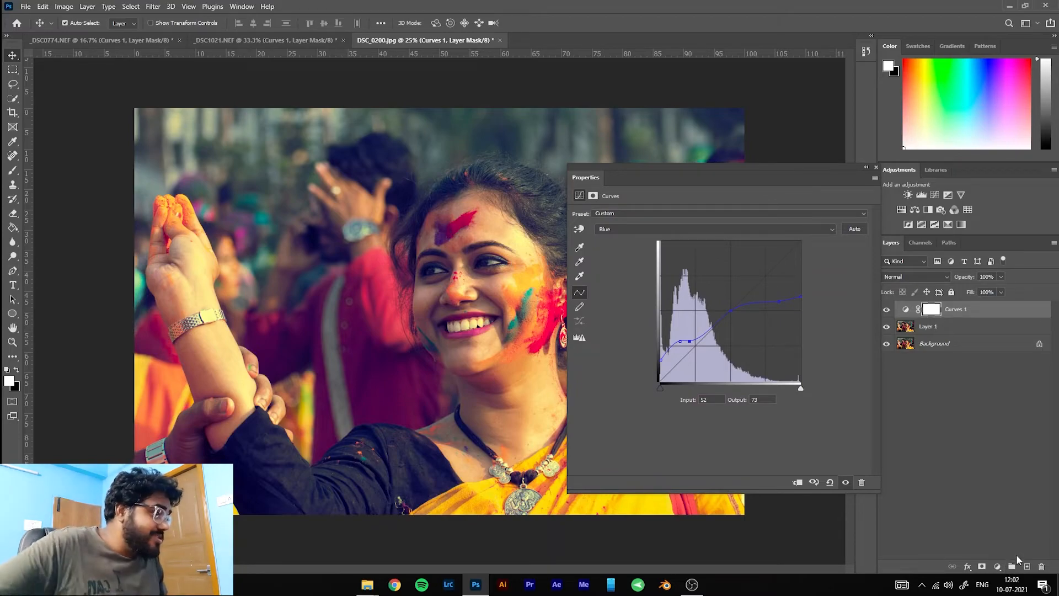
- Add a Hue/Saturation adjustment layer above Curves 1 and activate its on-image targeted adjustment tool
click(998, 567)
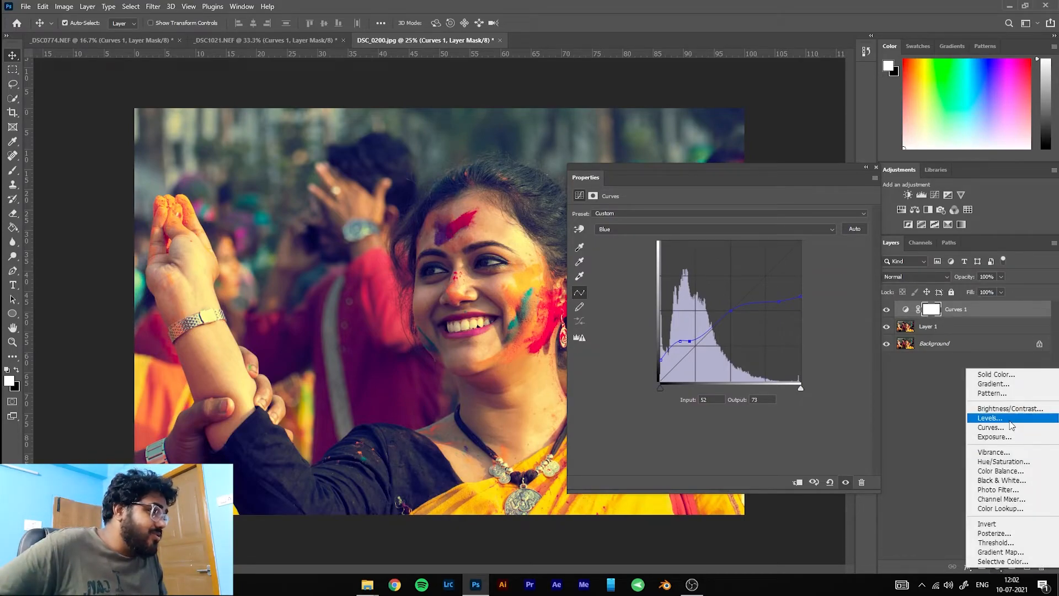
click(1003, 461)
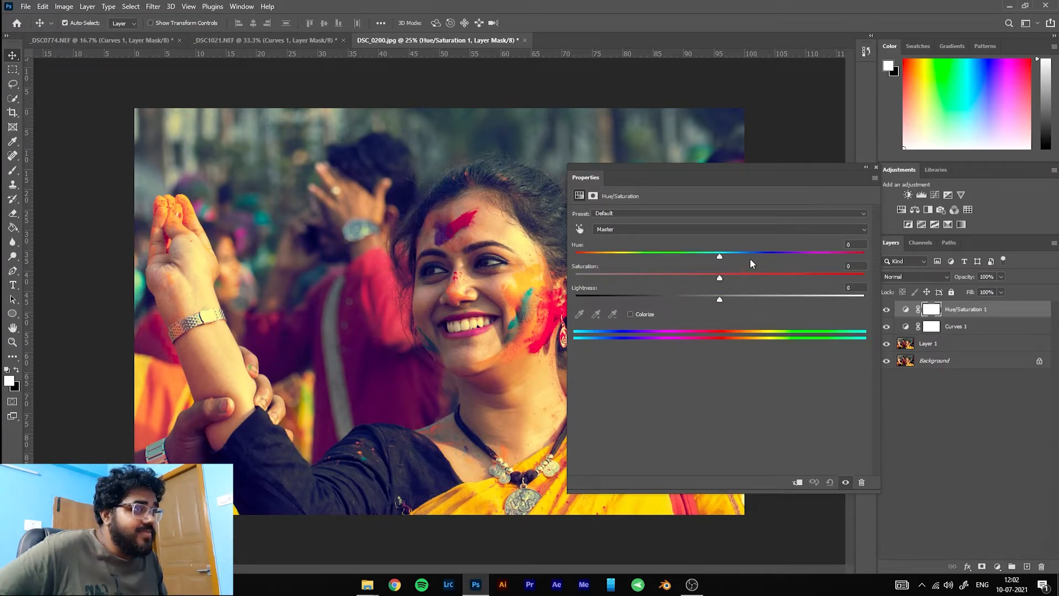
click(579, 229)
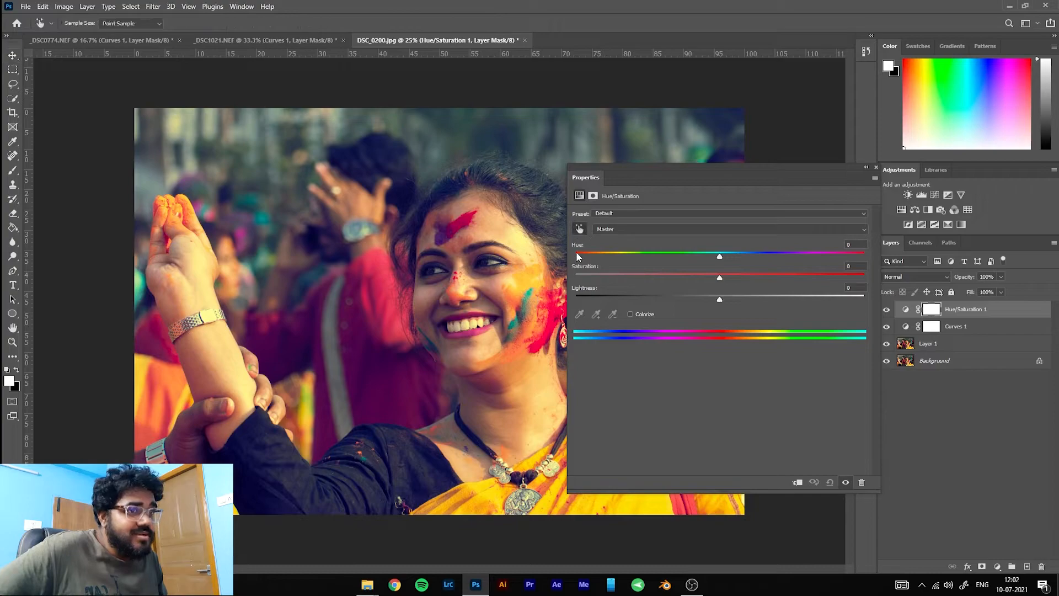
- Sample the dark blouse sleeve to target Blues, try raising their saturation to +68 and +89, and reset it to 0
click(253, 486)
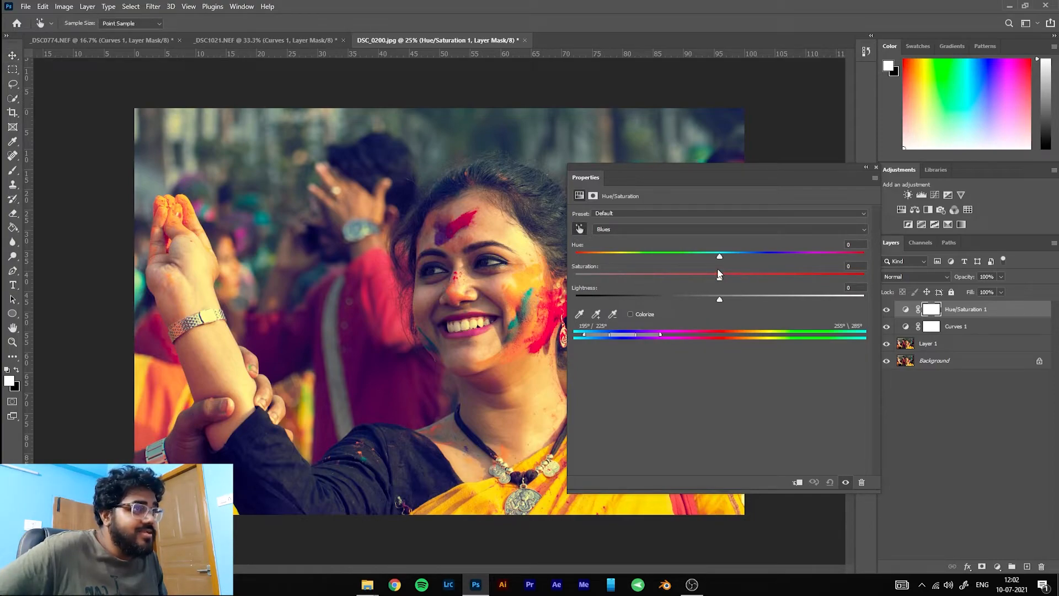
drag(761, 280, 818, 295)
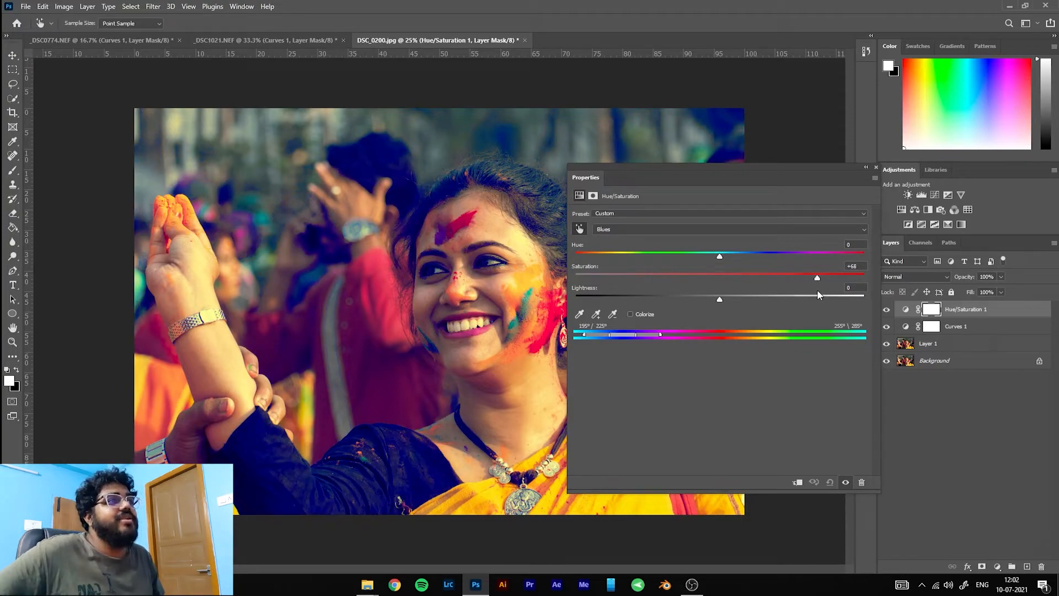
drag(756, 170, 898, 94)
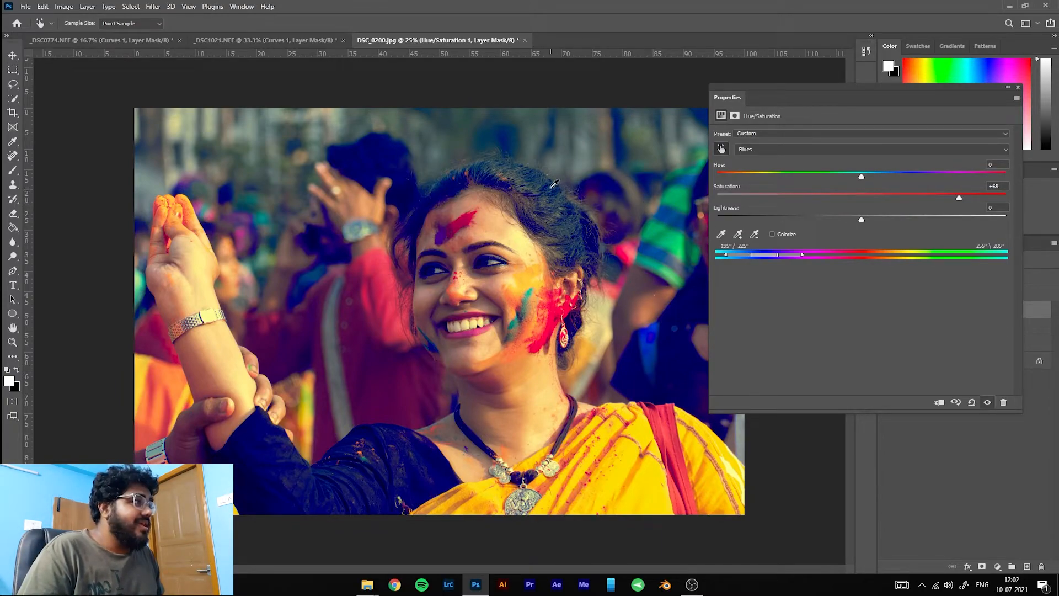
drag(960, 198, 990, 199)
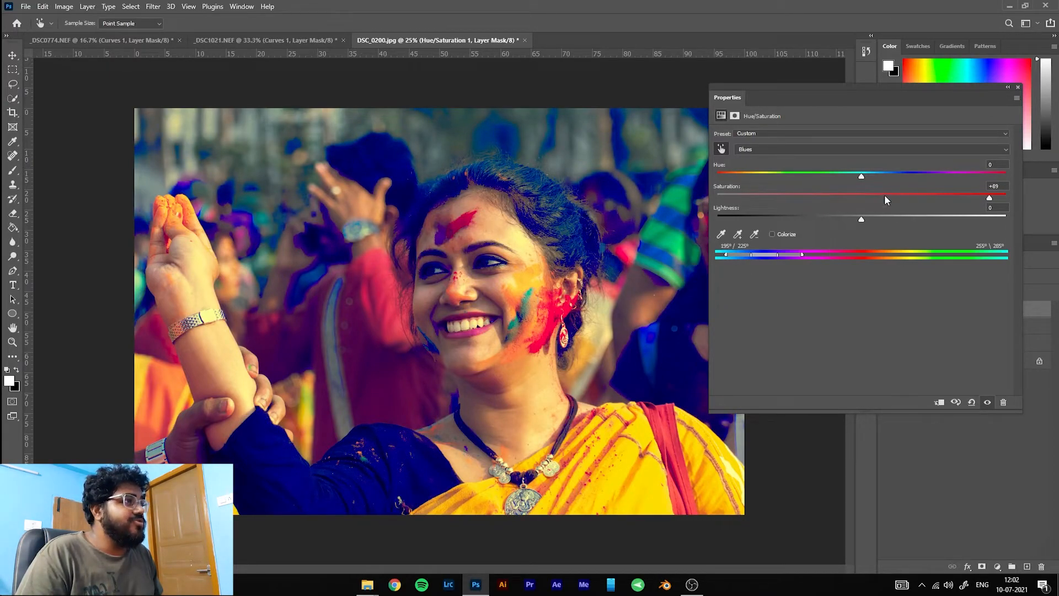
drag(990, 197, 860, 199)
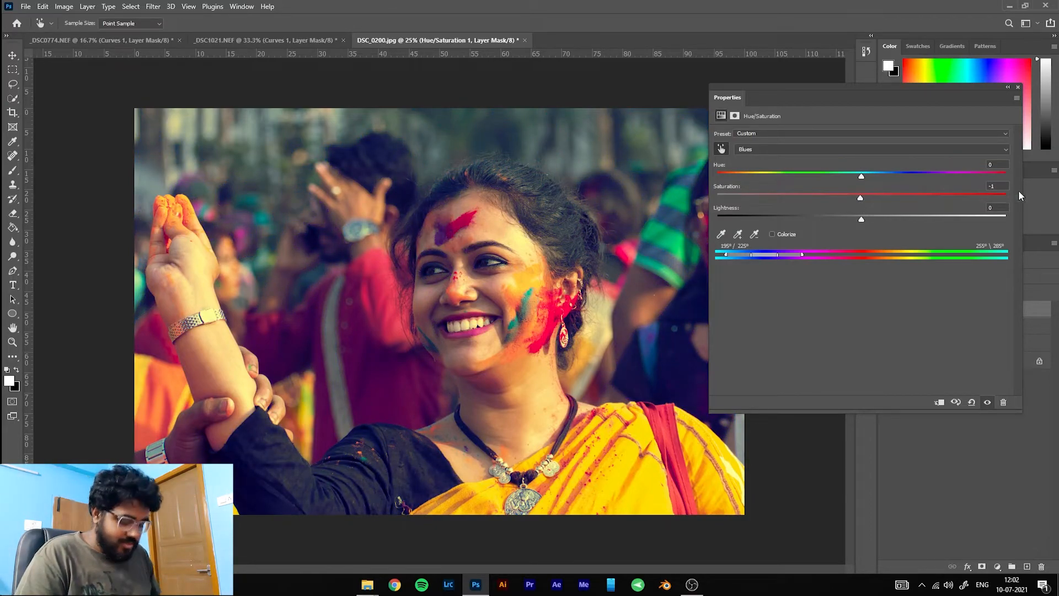
text(0)
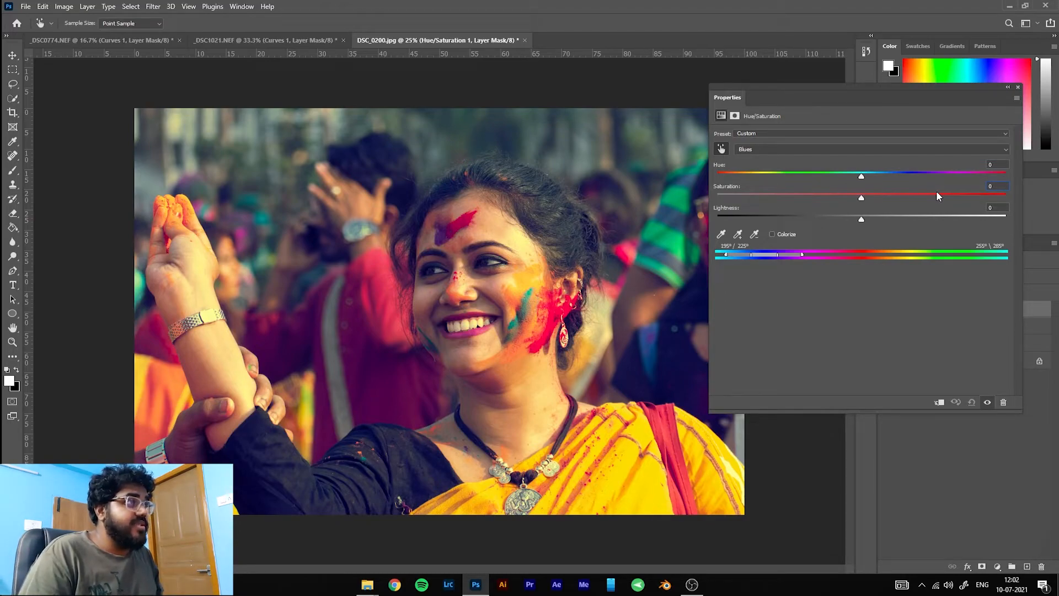
- Sample the yellow powder on the woman's face to target Yellows, reset a trial hue shift to 0, and set saturation to +53
click(721, 148)
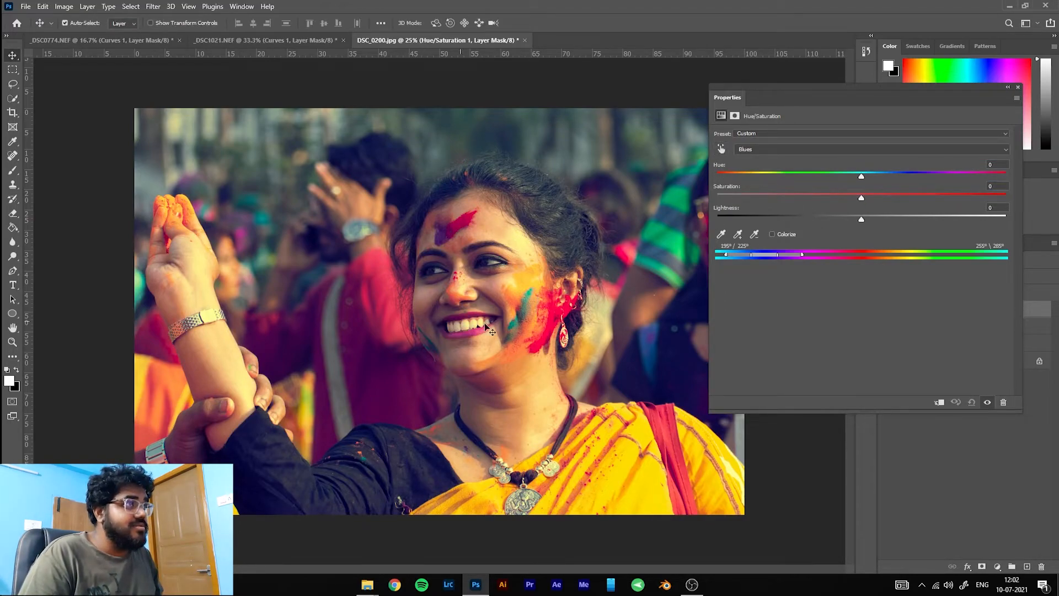
click(724, 149)
click(512, 281)
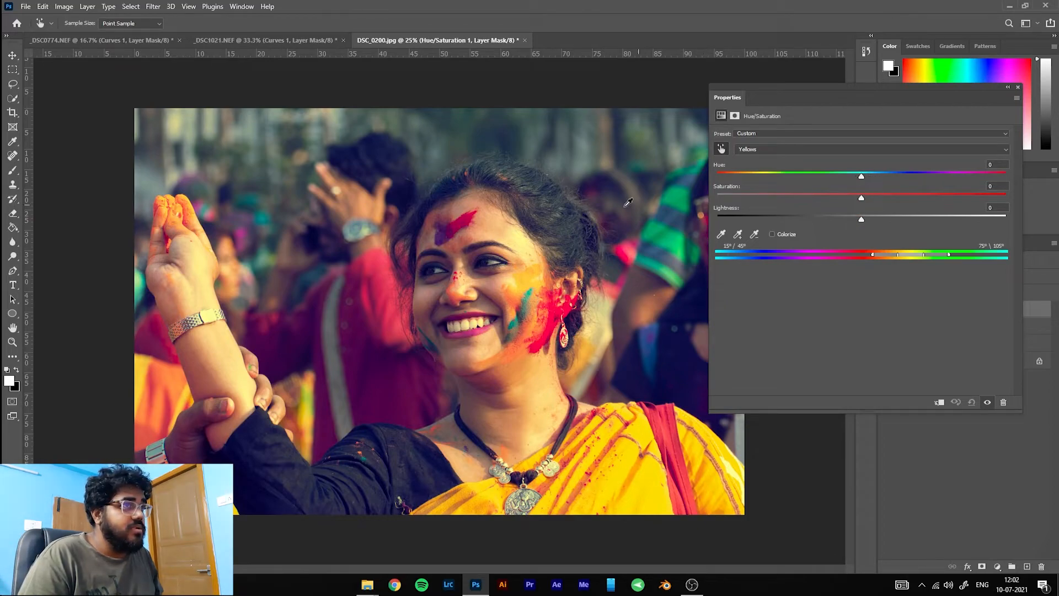
mouse_move(862, 178)
mouse_down()
mouse_move(762, 180)
mouse_move(886, 181)
mouse_move(873, 182)
mouse_up()
drag(998, 165, 958, 173)
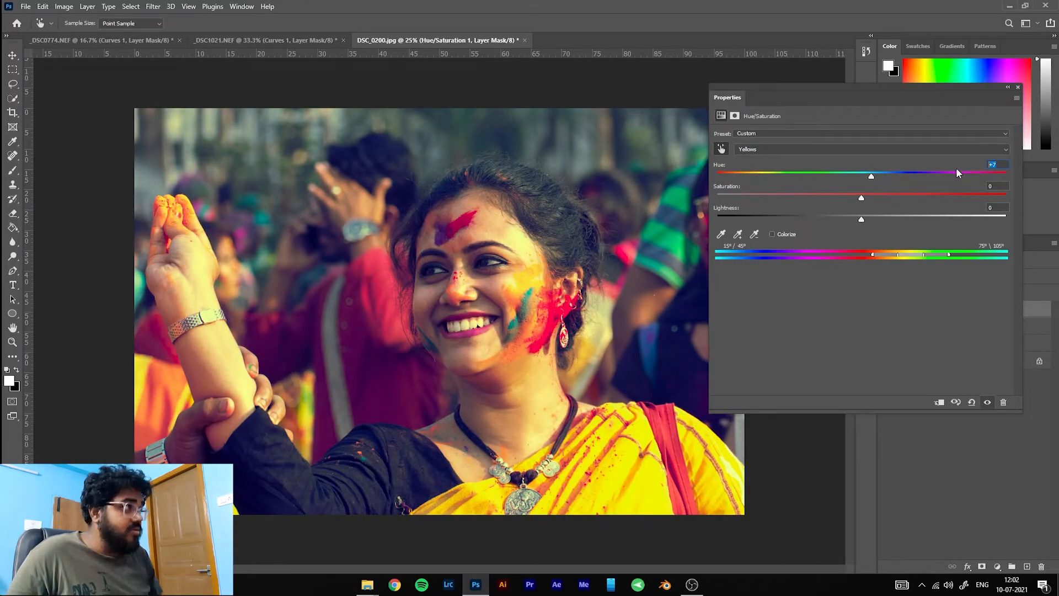
text(0)
drag(867, 199, 937, 199)
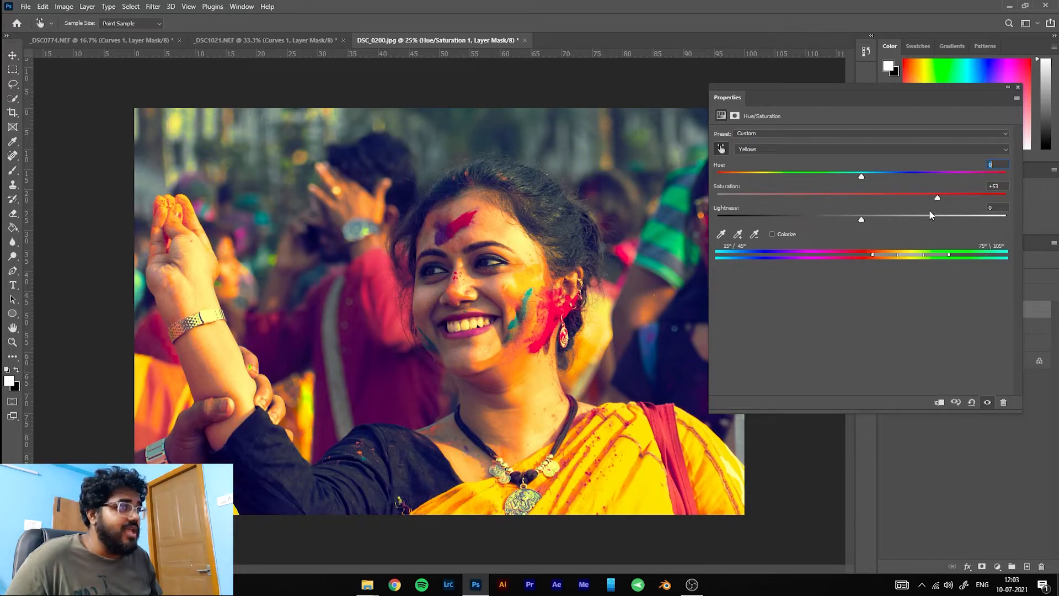
- Sample the dark blouse sleeve again with the on-image tool and raise the Blues saturation to +85
click(722, 148)
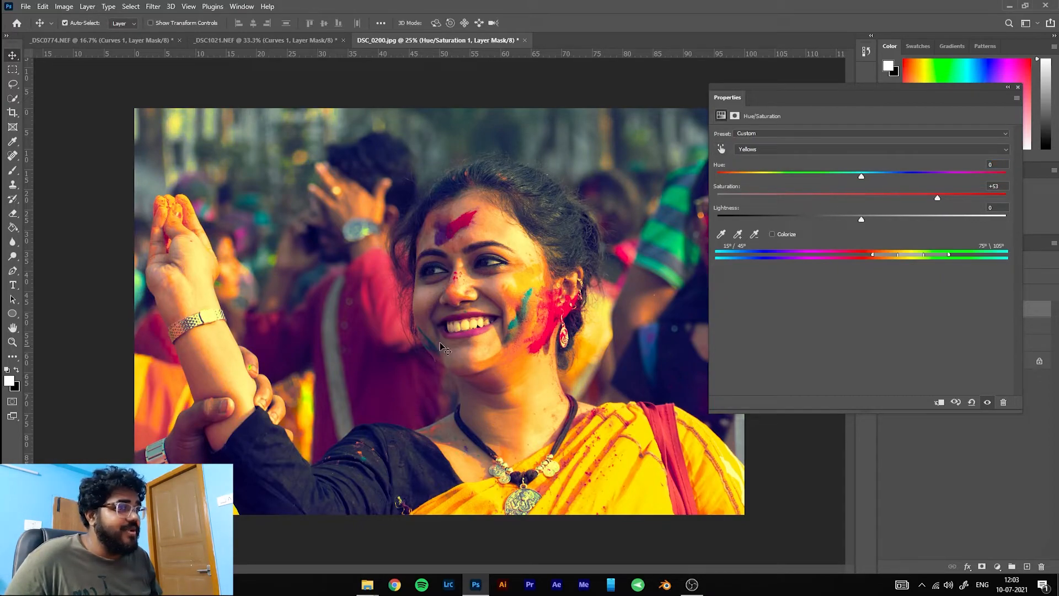
click(721, 149)
click(257, 490)
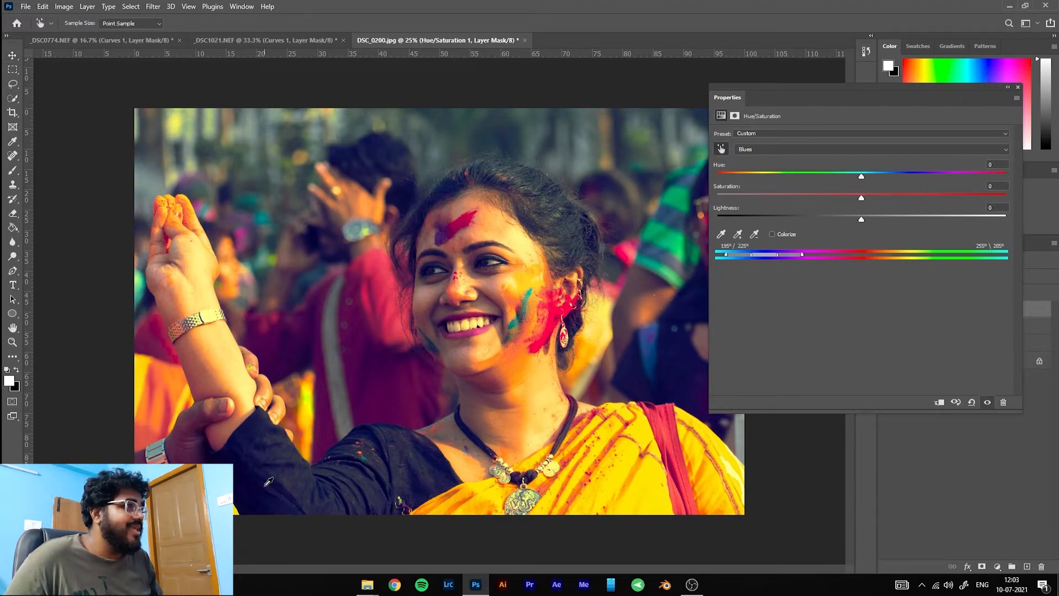
drag(862, 200, 986, 204)
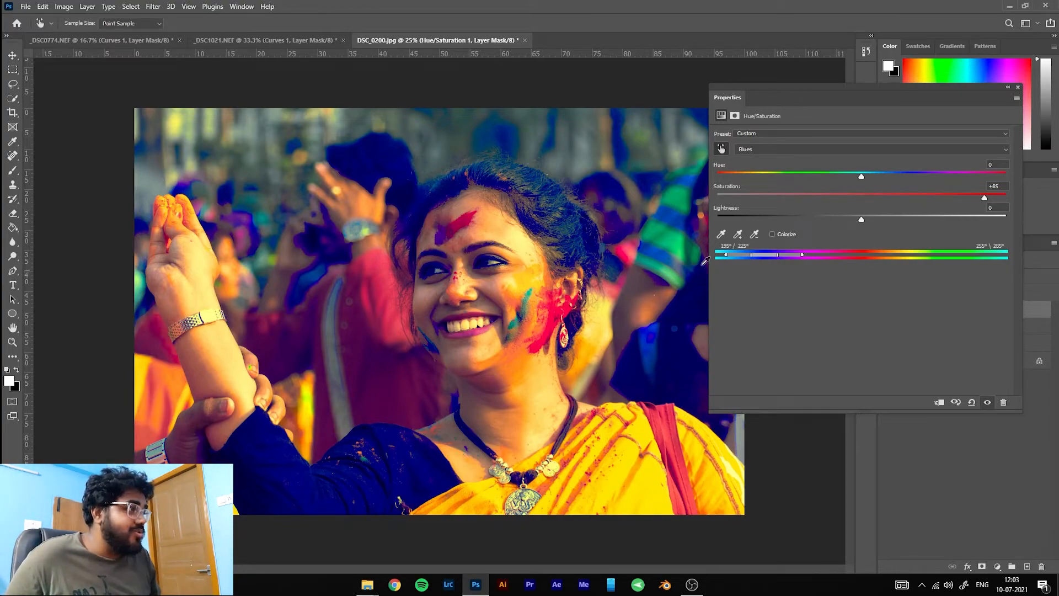
- Delete the Hue/Saturation 1 adjustment layer
click(1003, 402)
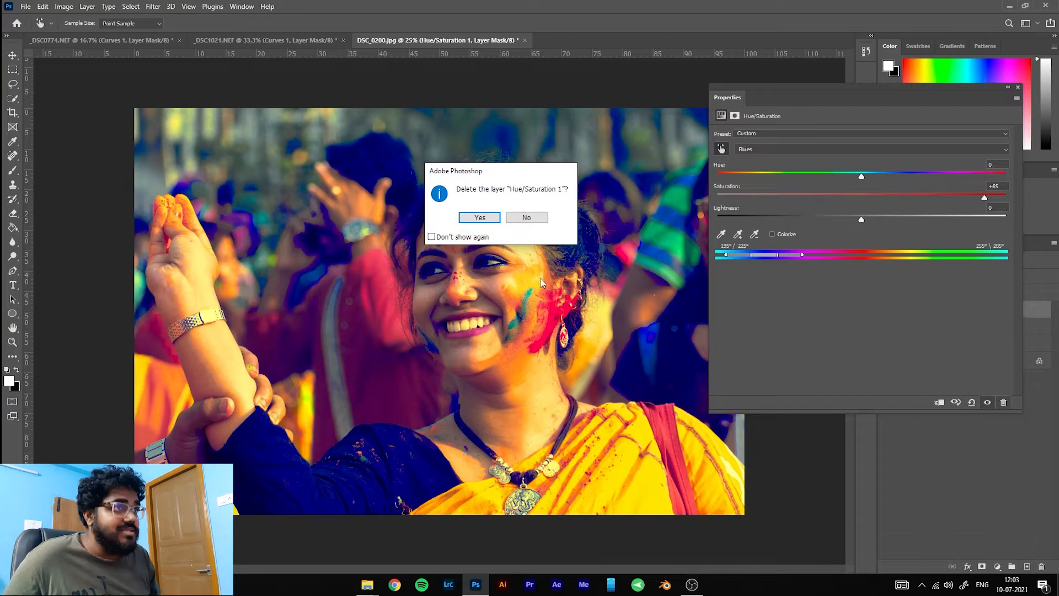
click(482, 218)
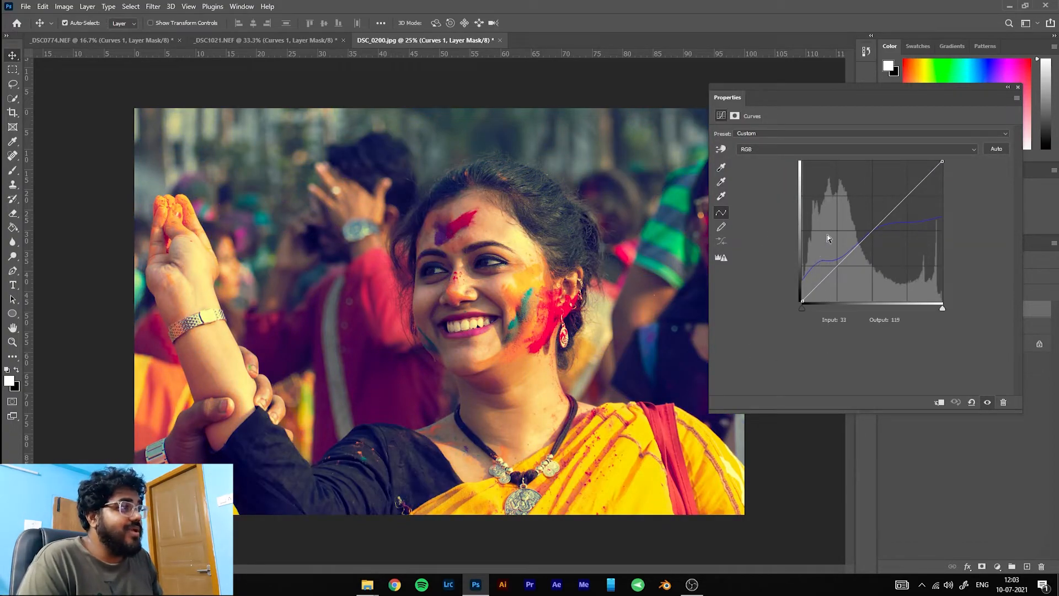
- In the Red channel of Curves 1, lower the shadows to about input 49, output 35, and bring the upper curve back to the diagonal
click(788, 147)
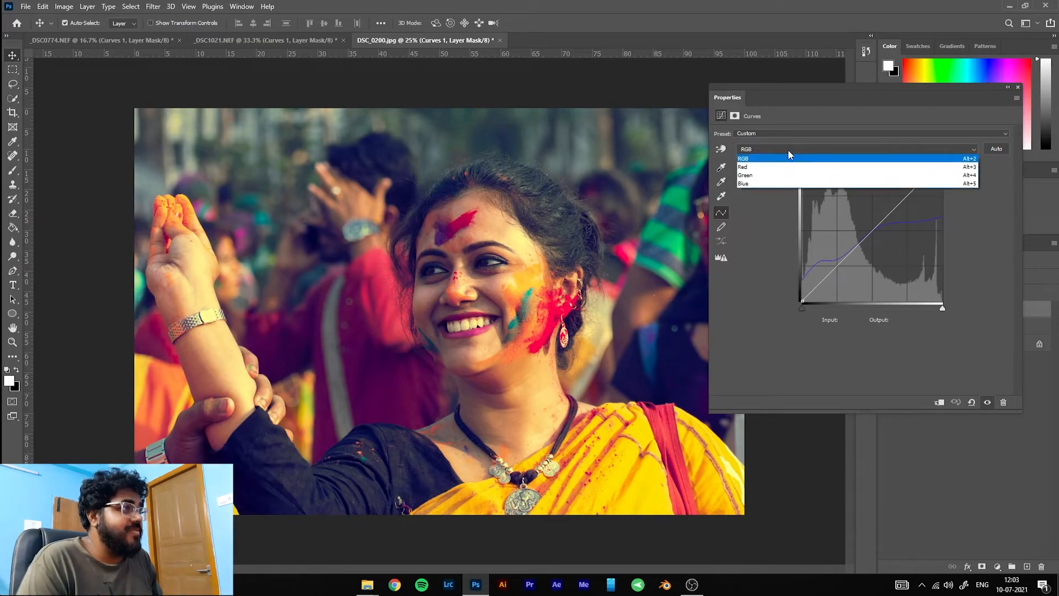
click(776, 182)
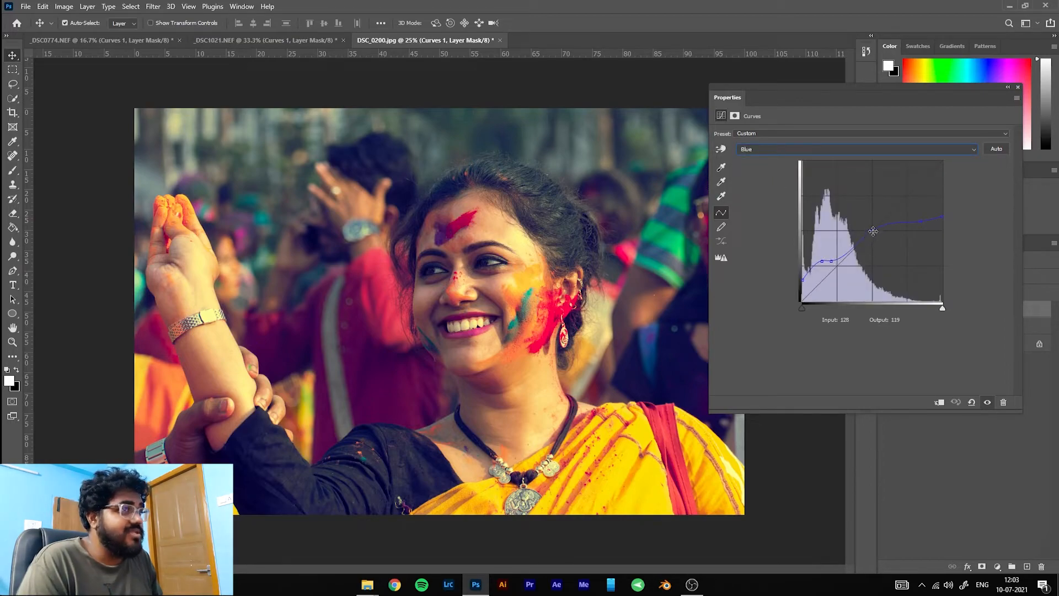
click(798, 149)
click(789, 168)
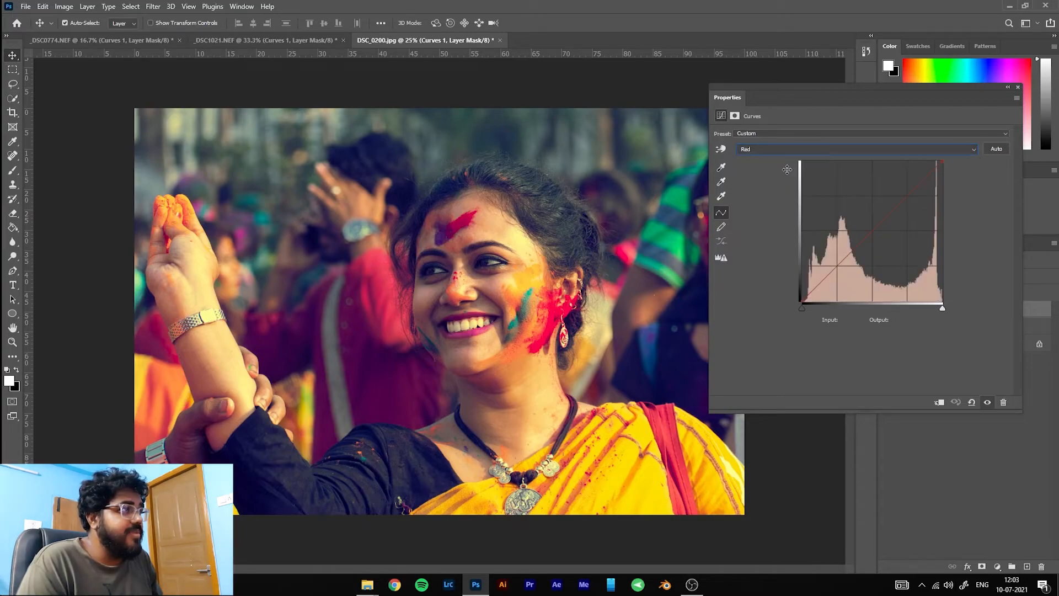
drag(838, 267, 829, 281)
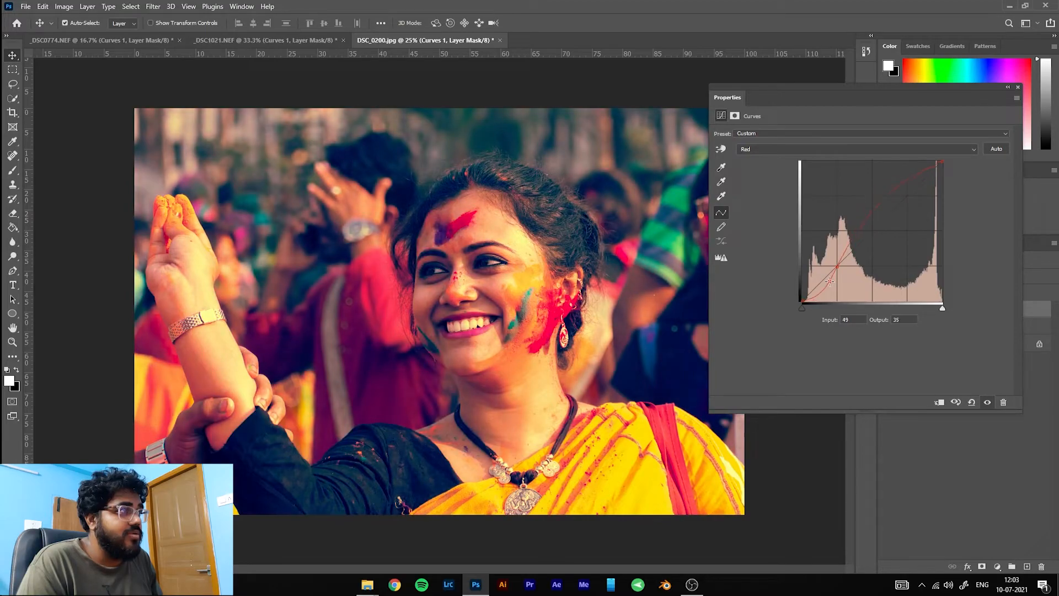
drag(878, 204, 887, 205)
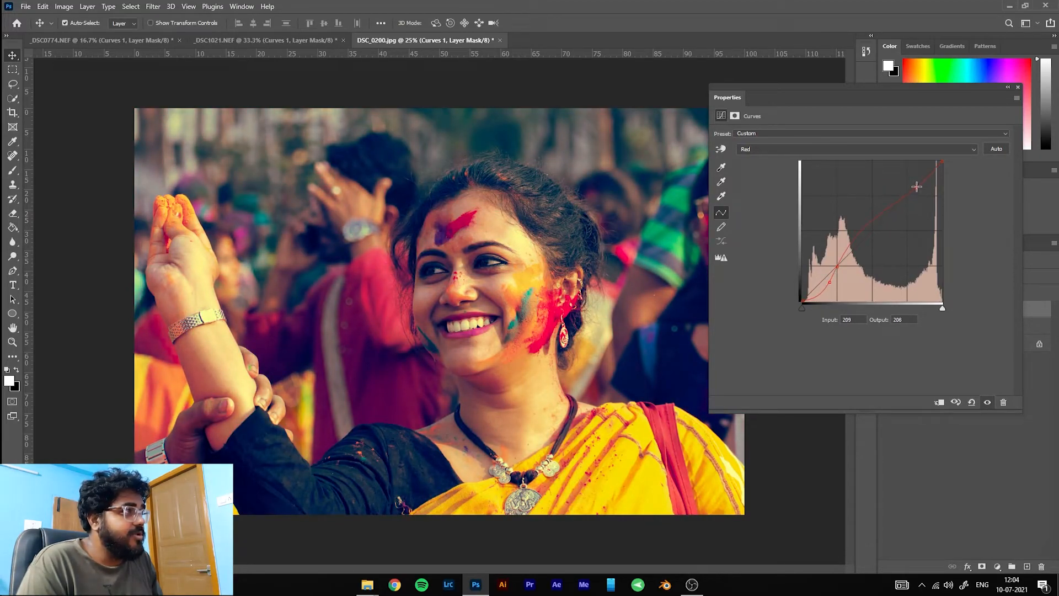
- Anchor the Red curve's midtones with points along the diagonal, including one at 139/135, and deepen the shadow point to 43/25
click(877, 224)
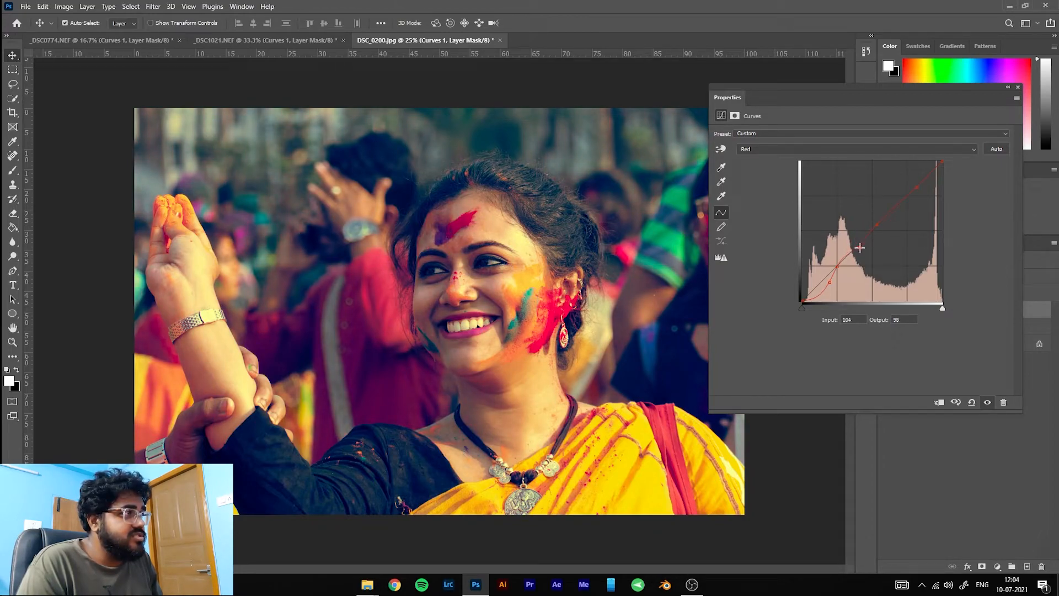
click(860, 245)
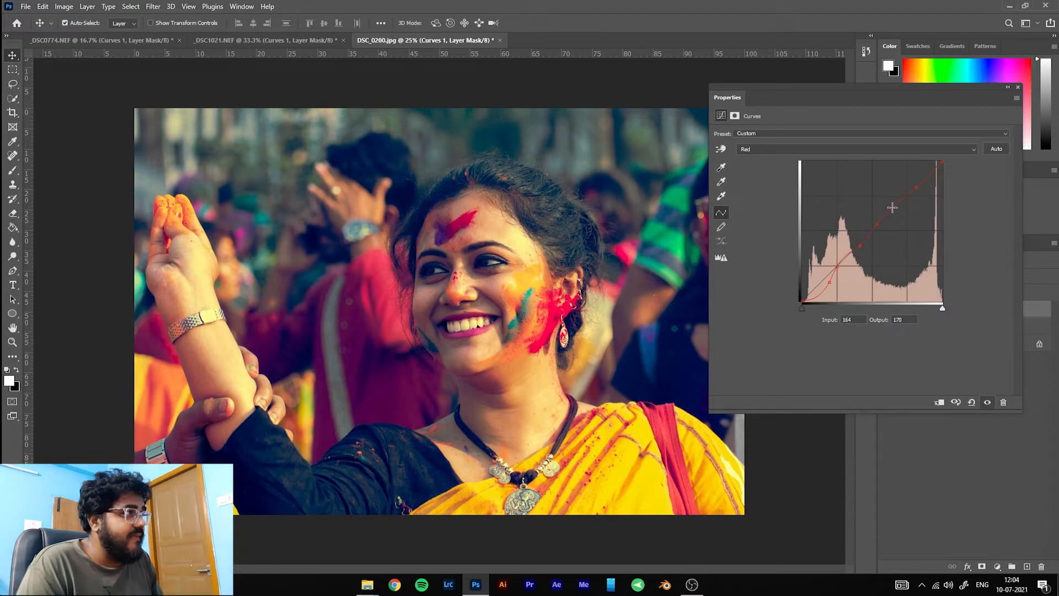
click(892, 211)
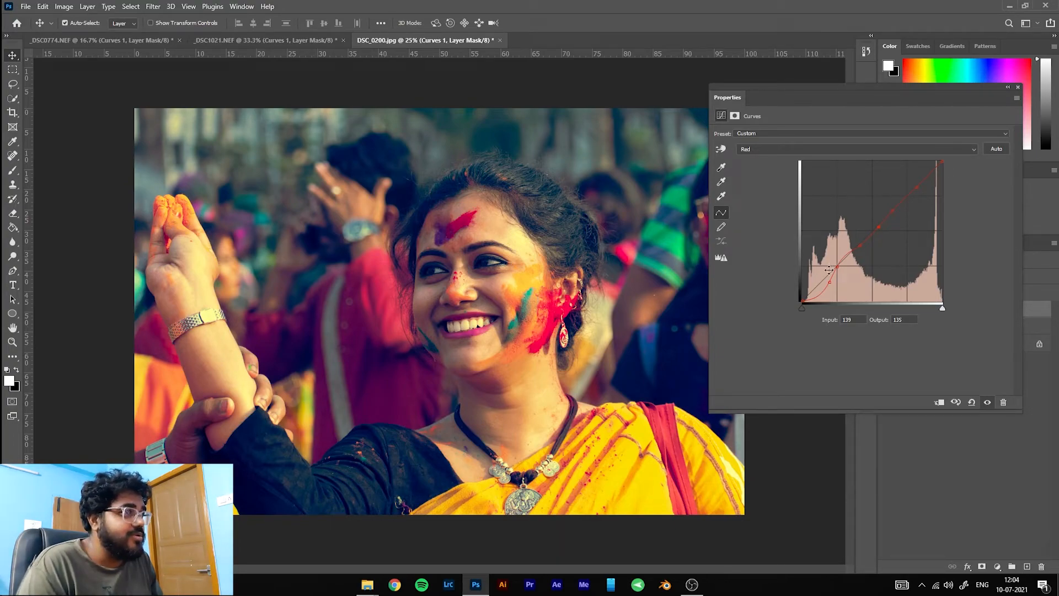
drag(829, 281, 825, 286)
- Shape a gentle S-curve in the RGB channel, lifting the highlights to 194/202 and slightly lowering the quarter-tone shadows
click(750, 150)
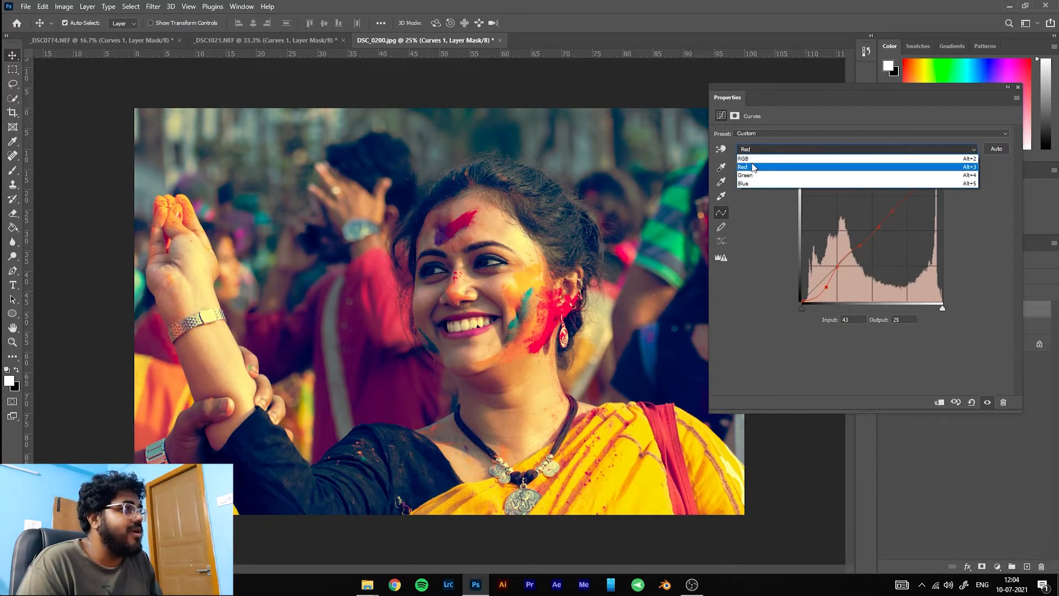
click(751, 161)
drag(908, 195, 907, 185)
drag(846, 254, 838, 266)
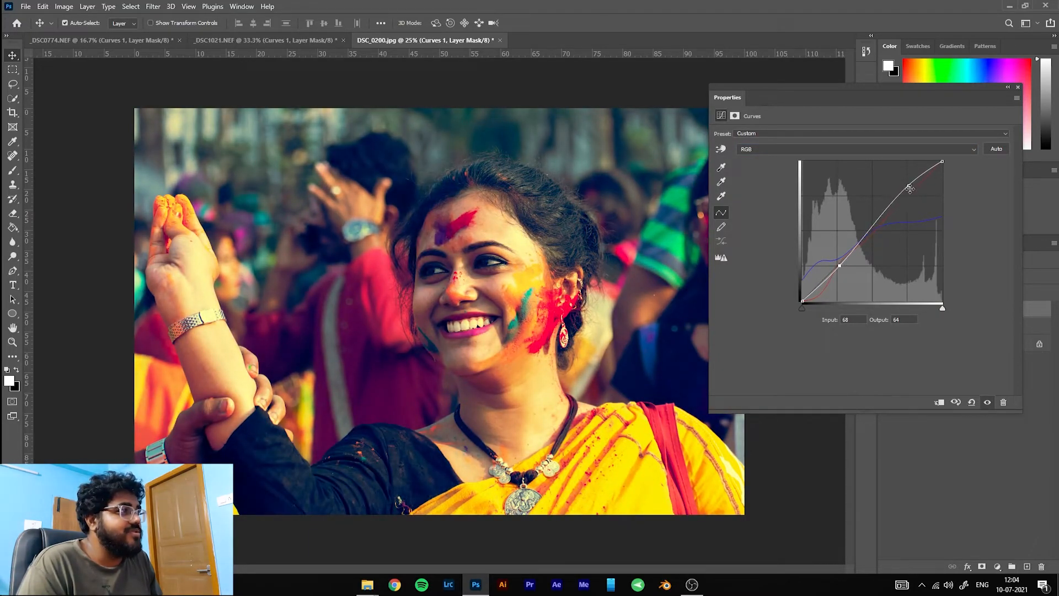
drag(908, 186, 906, 189)
drag(841, 267, 840, 269)
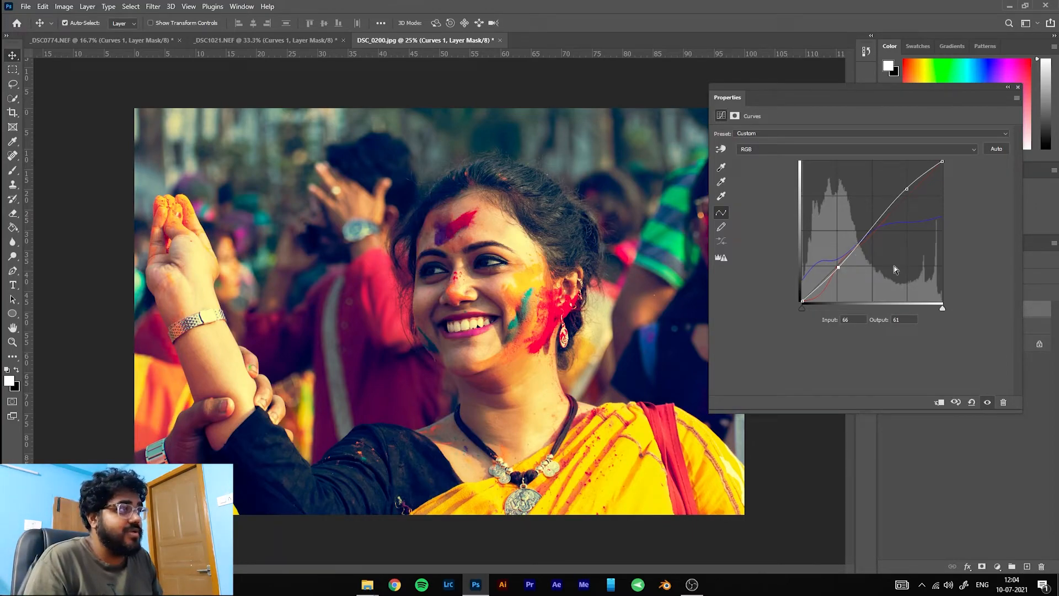
drag(840, 269, 840, 269)
drag(909, 189, 909, 191)
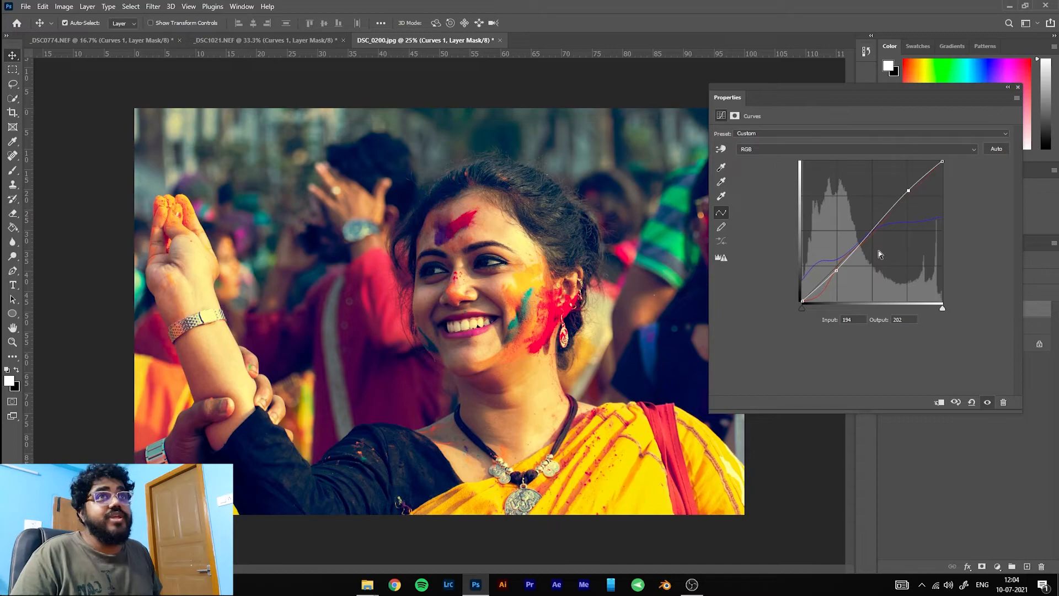
- In the _DSC0774.NEF document, reset the Curves adjustment and anchor the RGB curve at its quarter, middle and three-quarter tones
click(82, 40)
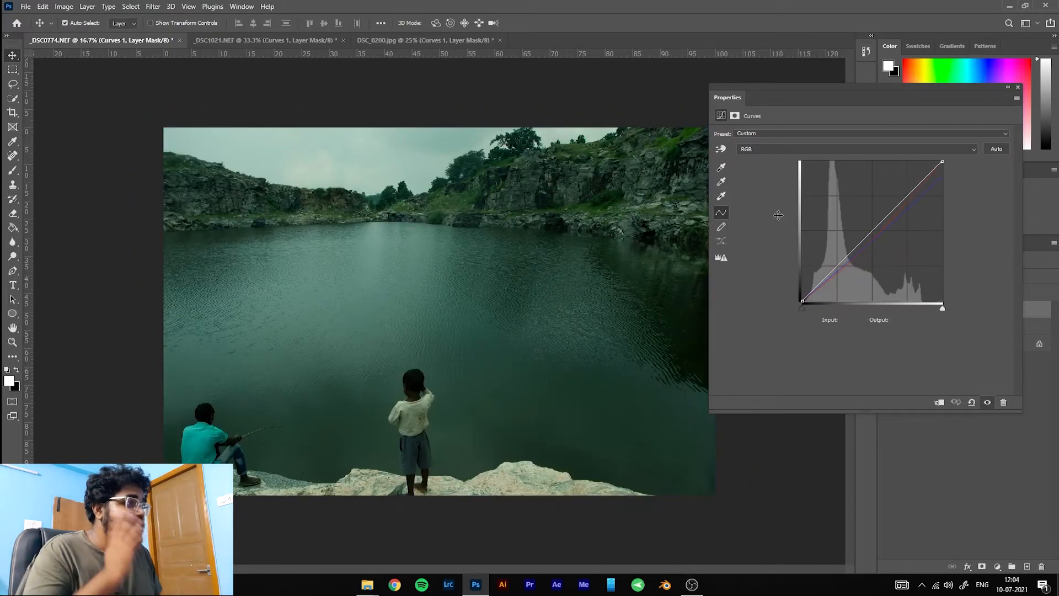
click(972, 404)
click(839, 267)
mouse_move(839, 267)
mouse_down()
mouse_move(839, 248)
mouse_move(838, 265)
mouse_up()
click(874, 230)
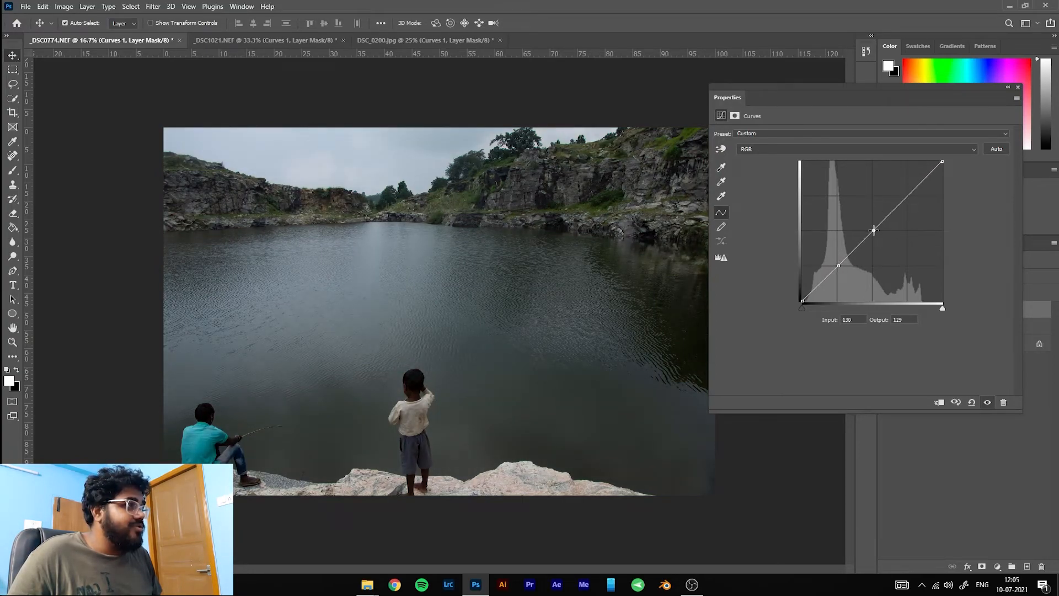
click(907, 196)
- Fade the RGB curve: lower the shadow point, lift the black endpoint to output 29, and lower the highlight point and white endpoint
mouse_move(802, 300)
mouse_down()
mouse_move(795, 283)
mouse_move(839, 273)
mouse_move(800, 281)
mouse_move(802, 290)
mouse_up()
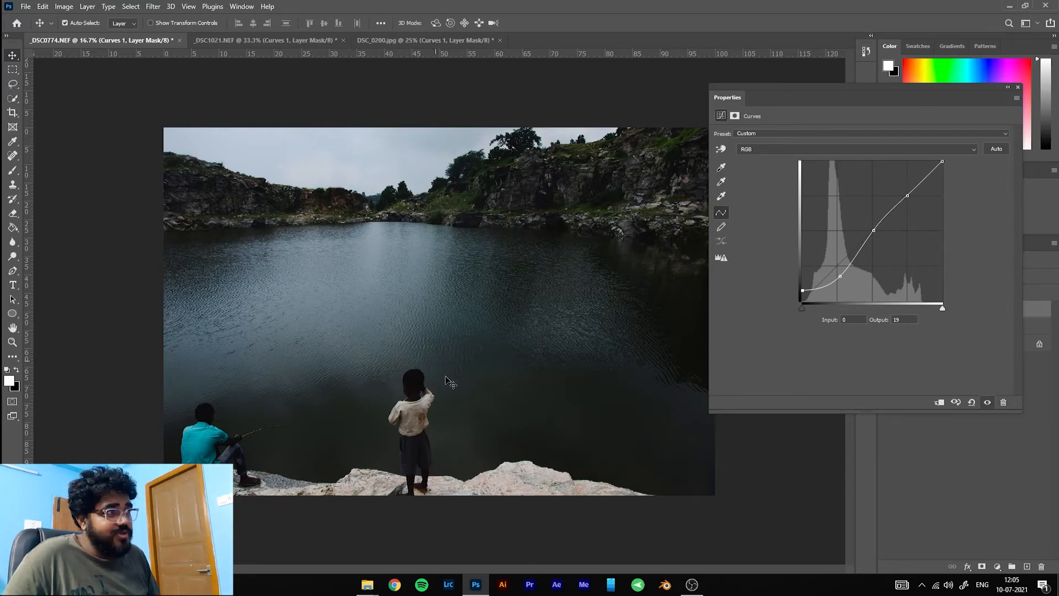
mouse_move(802, 290)
mouse_down()
mouse_move(801, 258)
mouse_move(784, 326)
mouse_move(784, 284)
mouse_up()
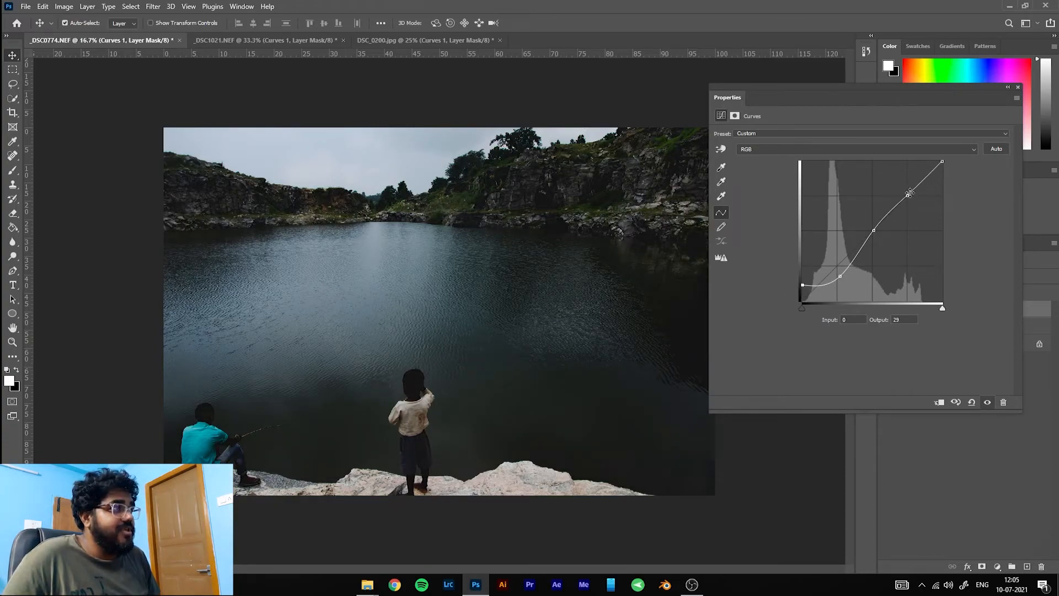
drag(907, 194, 915, 202)
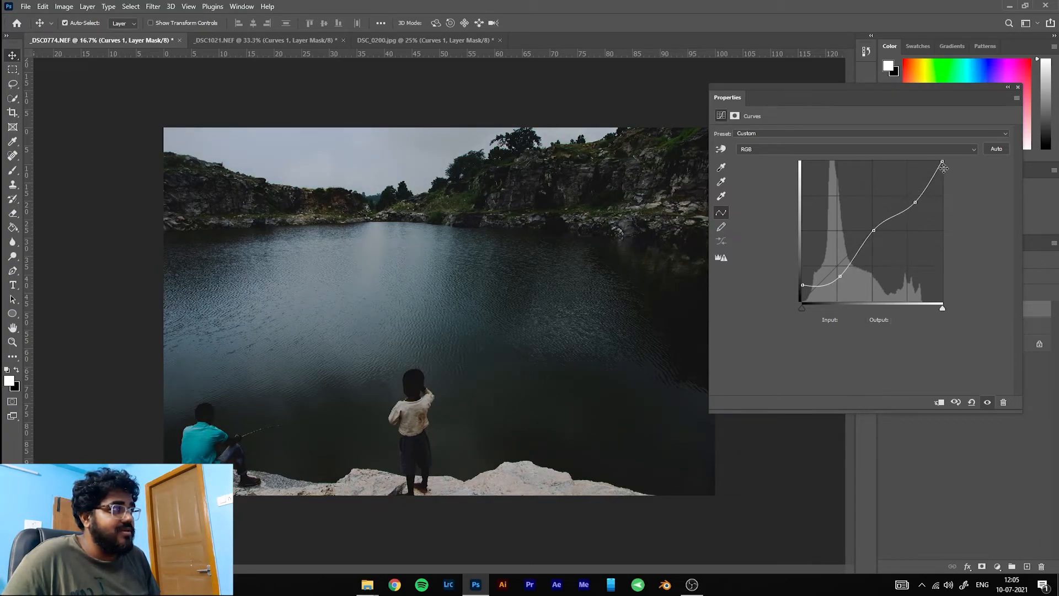
drag(941, 160, 948, 194)
- Lower the RGB curve's shadow point slightly further and move the midtone point to 137/129
drag(874, 230, 876, 231)
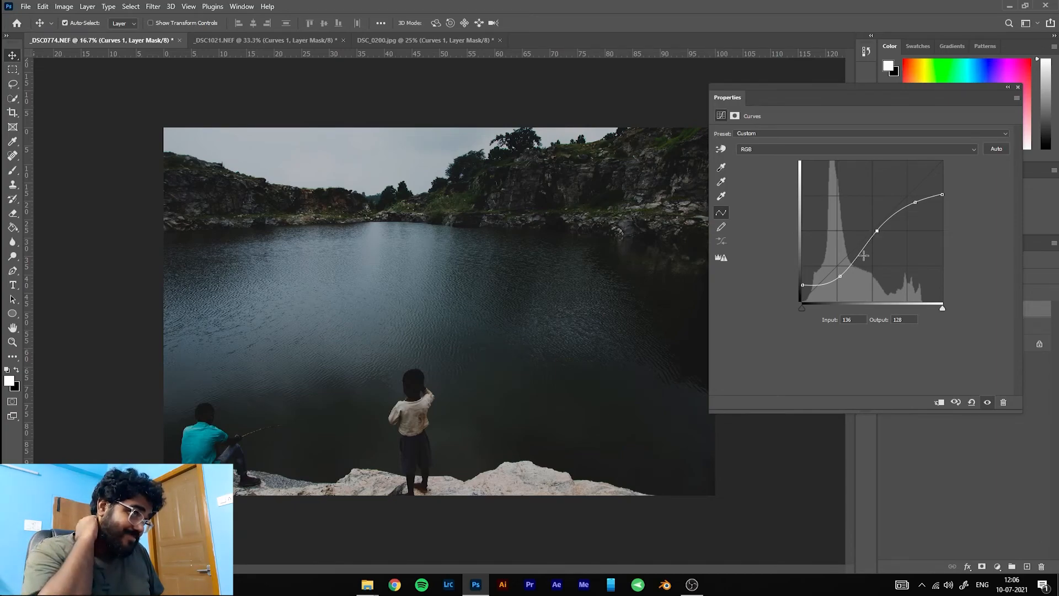
click(839, 276)
drag(839, 276, 839, 280)
mouse_move(875, 234)
mouse_down()
mouse_move(884, 236)
mouse_move(876, 231)
mouse_up()
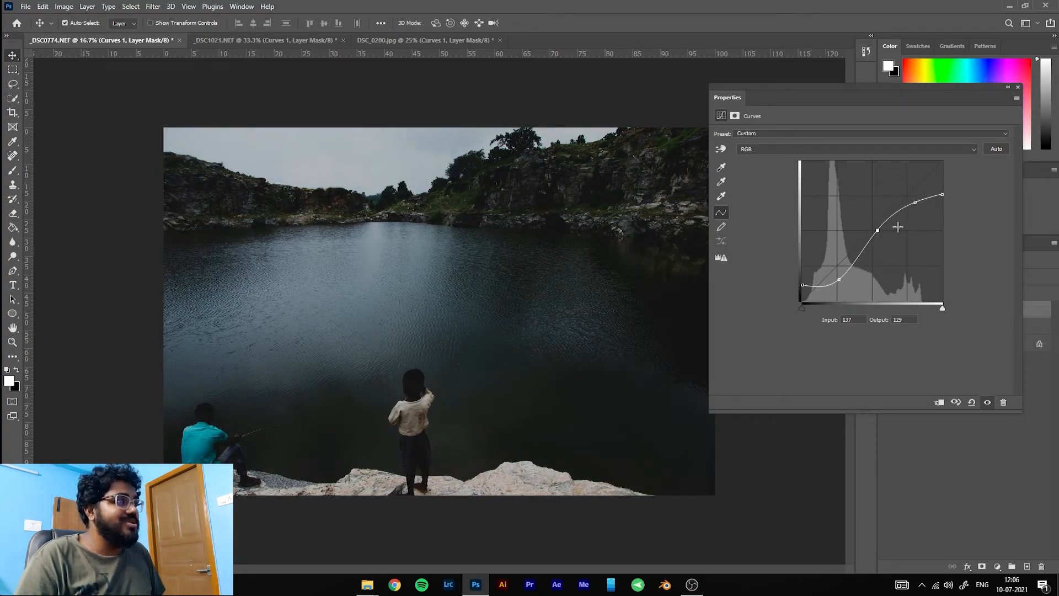
- In the Red channel of the Curves adjustment, add a quarter-tone point and a shadow point lowered to 40/27
click(770, 148)
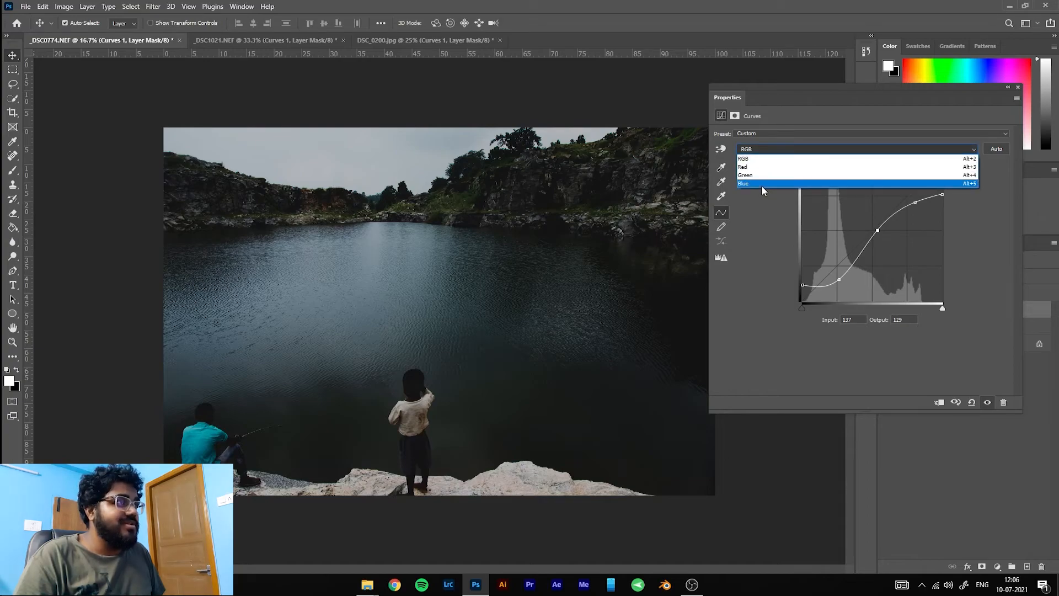
click(761, 184)
click(749, 150)
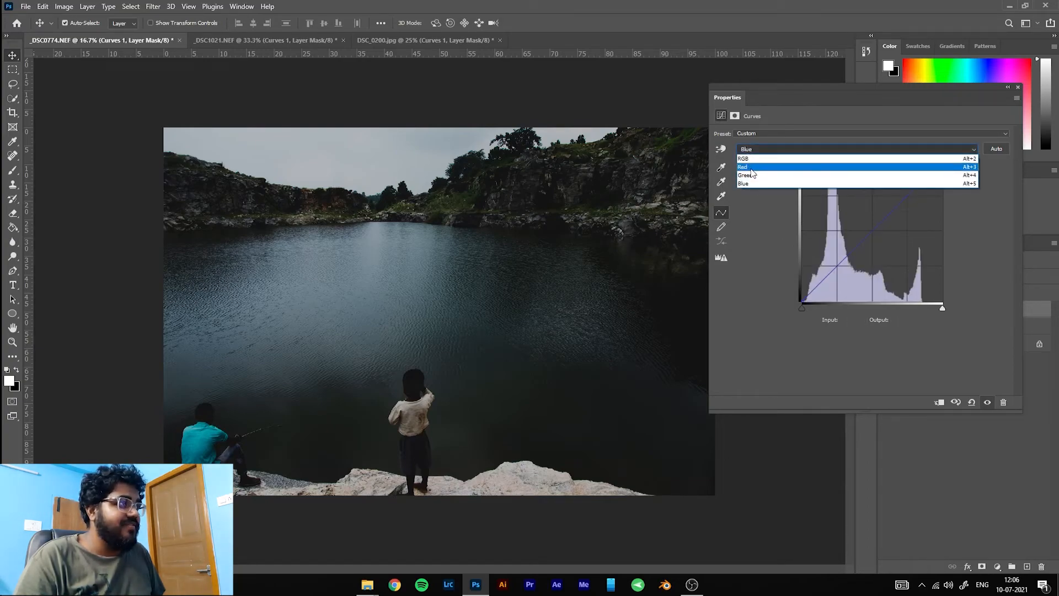
click(752, 159)
click(758, 144)
click(760, 171)
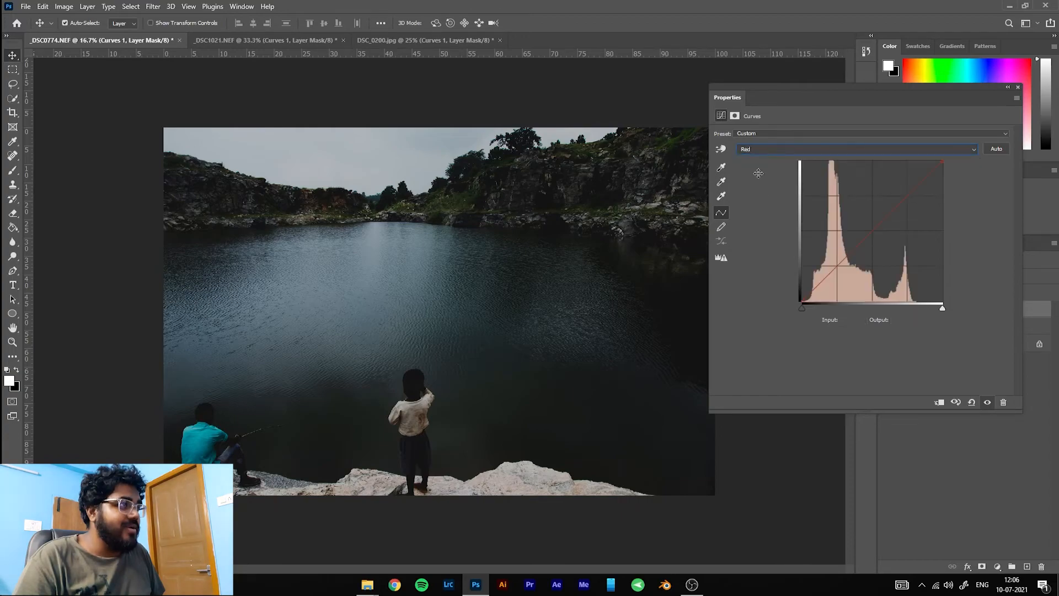
click(837, 265)
click(822, 284)
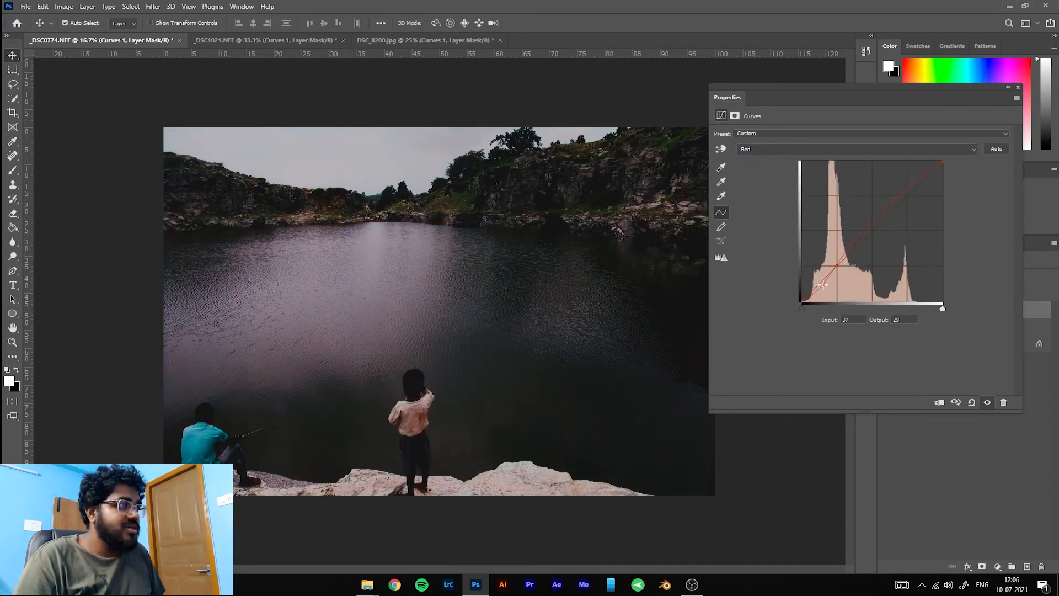
drag(822, 284, 824, 285)
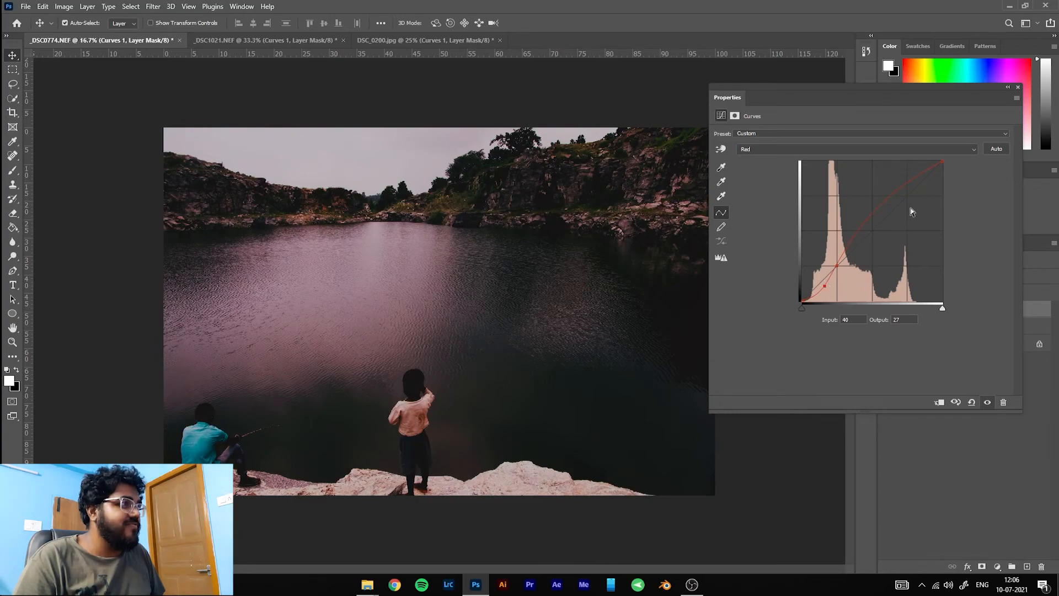
- Anchor the red curve's upper tones near the diagonal at 168/167 and 118/117, and adjust its shadow point to 33/22
click(890, 208)
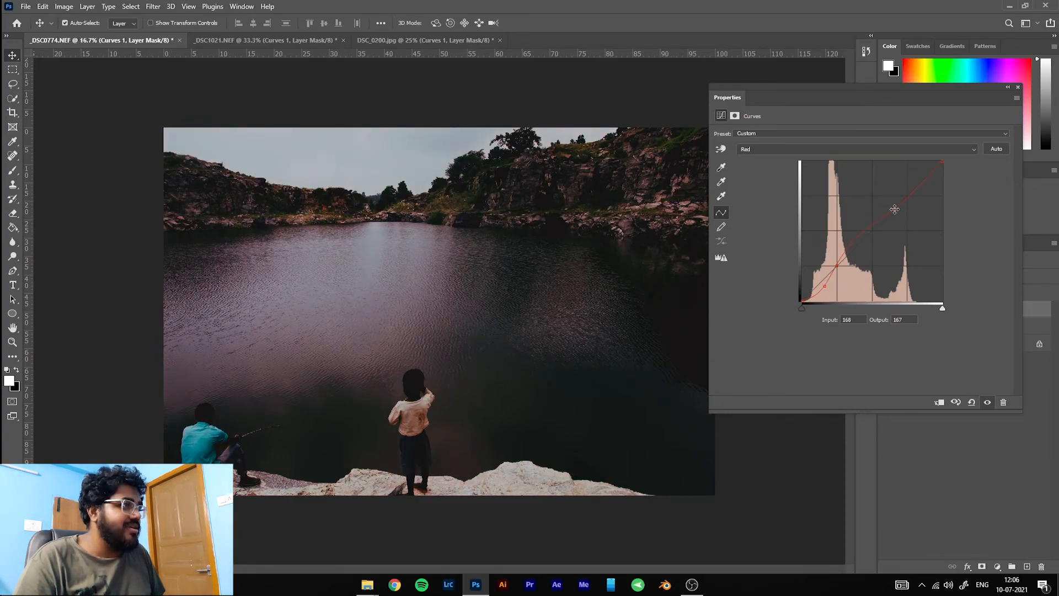
click(867, 237)
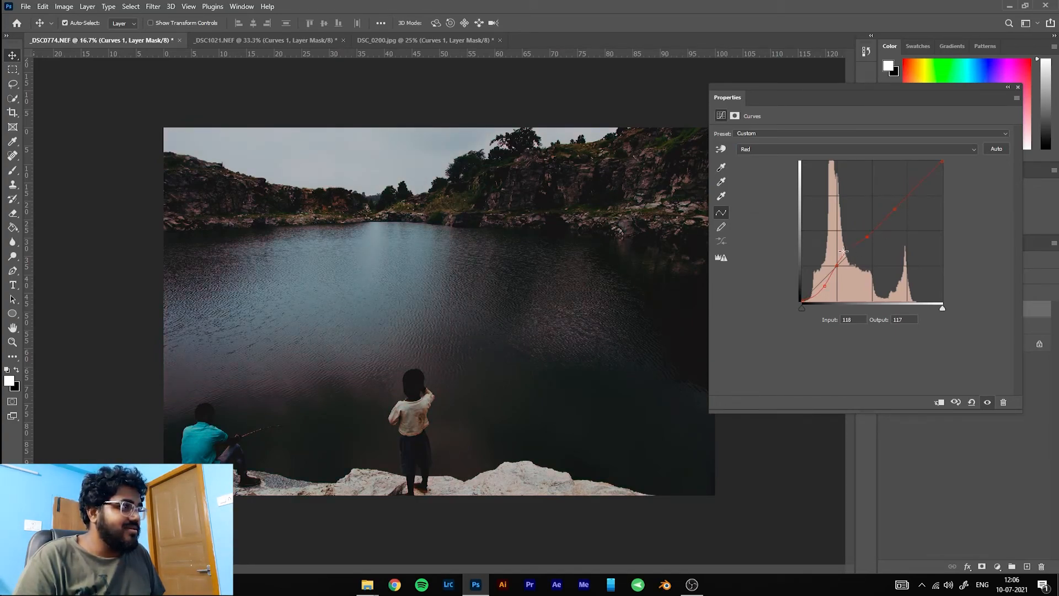
click(848, 255)
click(839, 266)
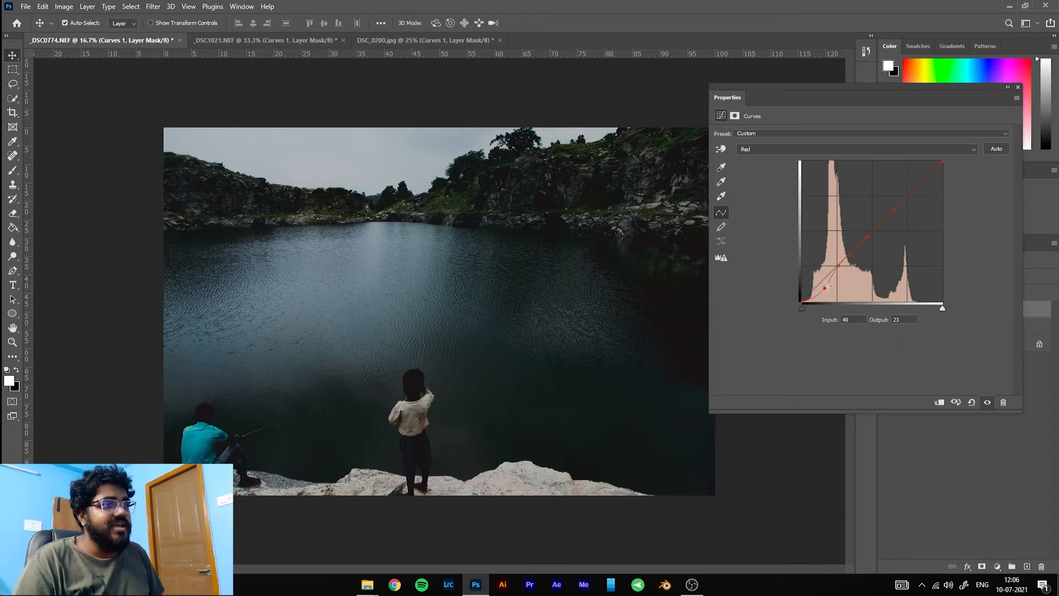
drag(829, 285, 835, 286)
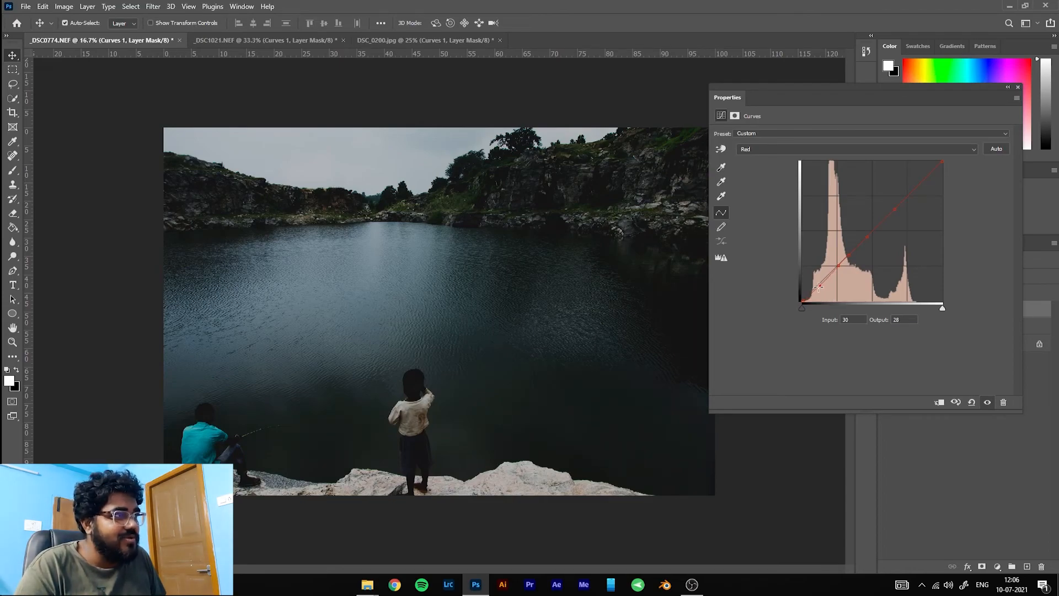
drag(822, 288, 830, 298)
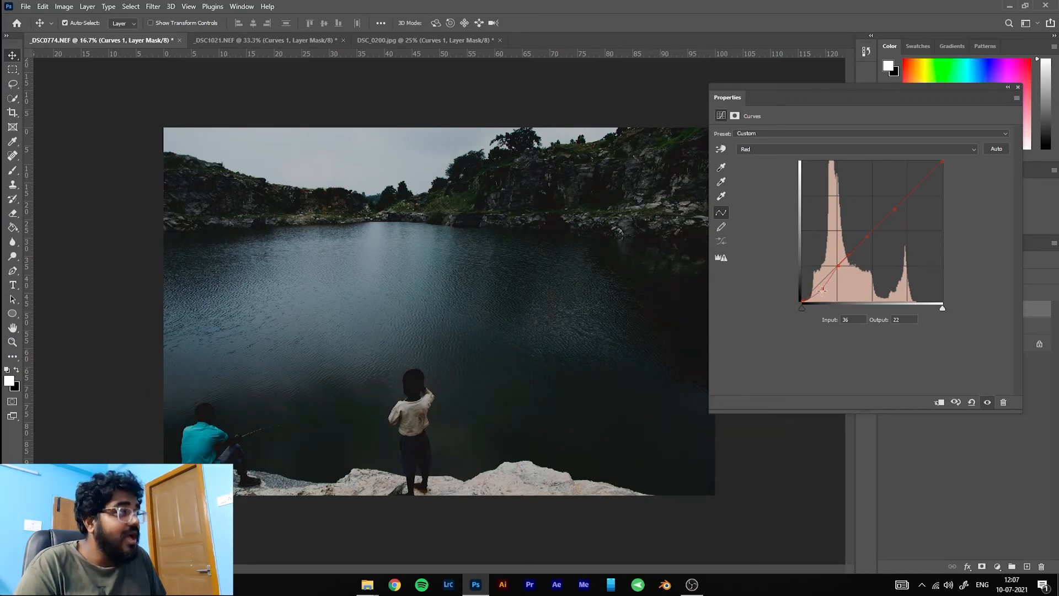
- In the Blue channel, lower the shadow point to 49/36 and anchor the curve near the diagonal through the midtones and highlights
click(791, 149)
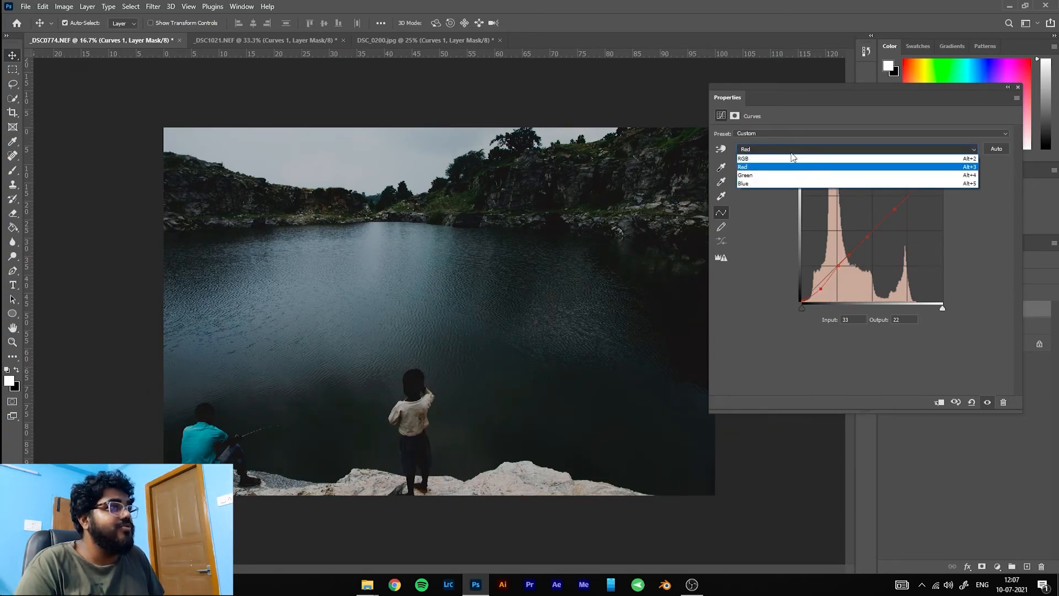
click(778, 179)
click(840, 265)
drag(824, 281, 832, 280)
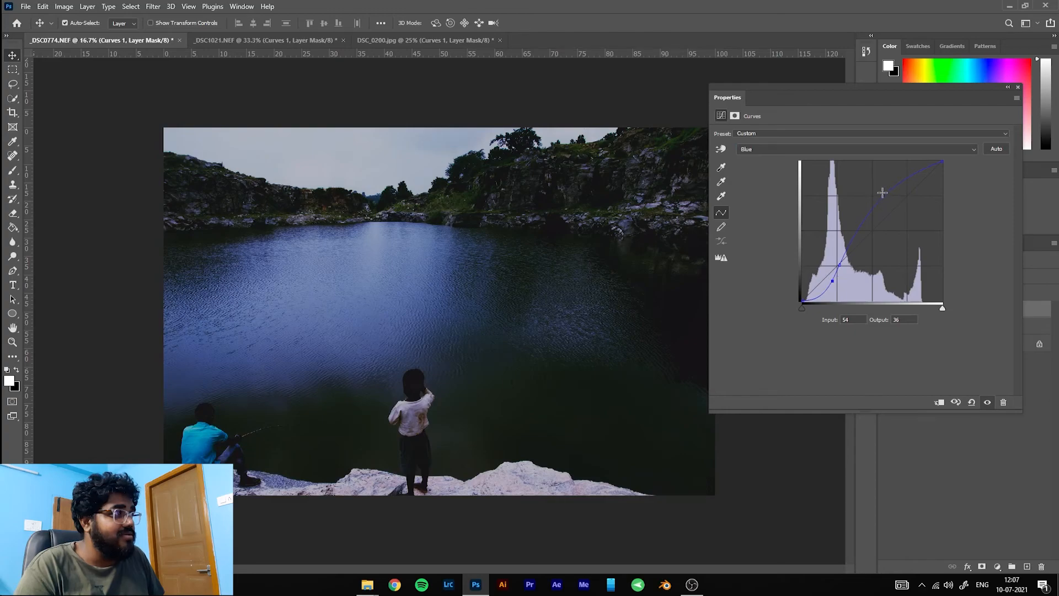
click(906, 196)
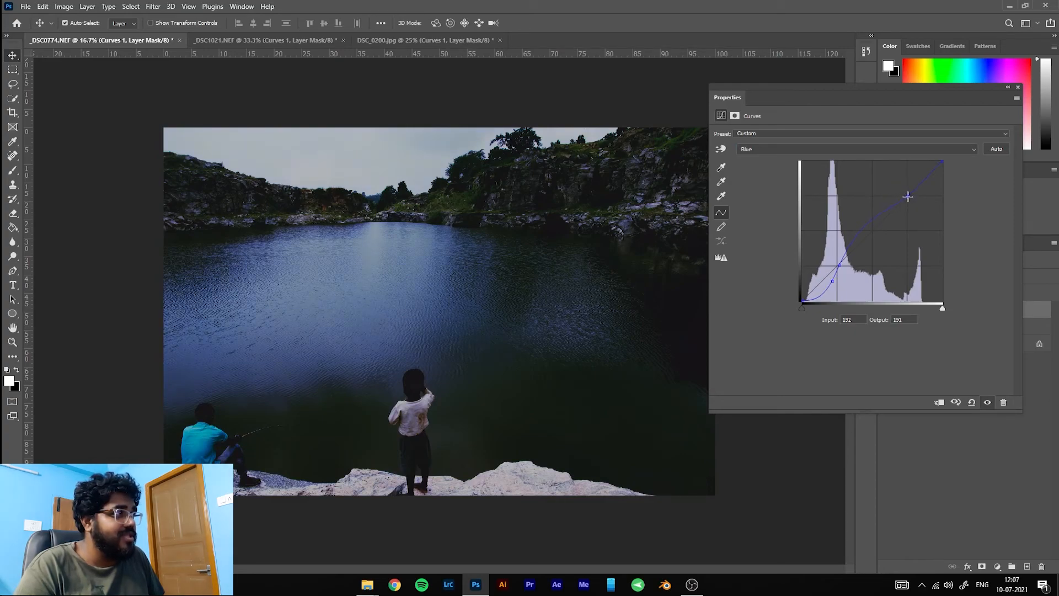
drag(867, 224, 876, 227)
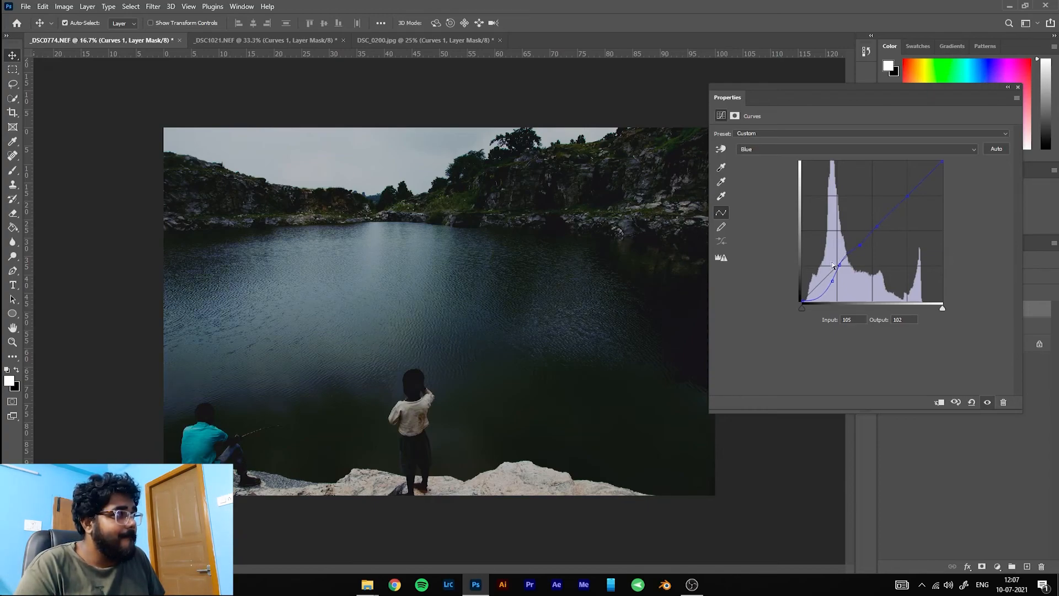
click(848, 257)
mouse_move(833, 280)
mouse_down()
mouse_move(821, 274)
mouse_move(829, 281)
mouse_up()
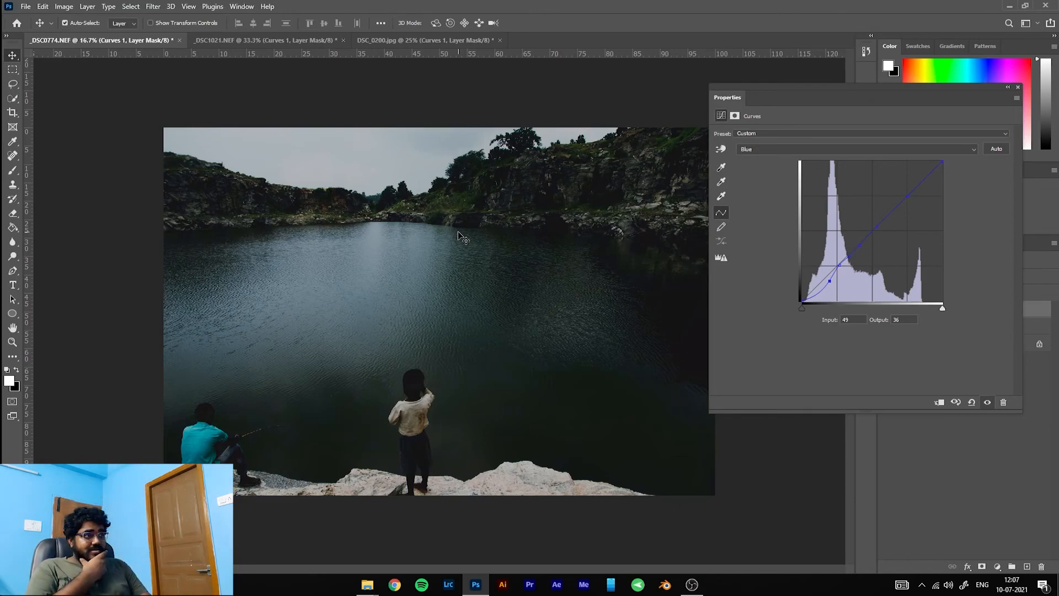
- Try pulling the blue curve's quarter-tone point sharply down, and undo all curve edits back to the default
drag(840, 264, 802, 299)
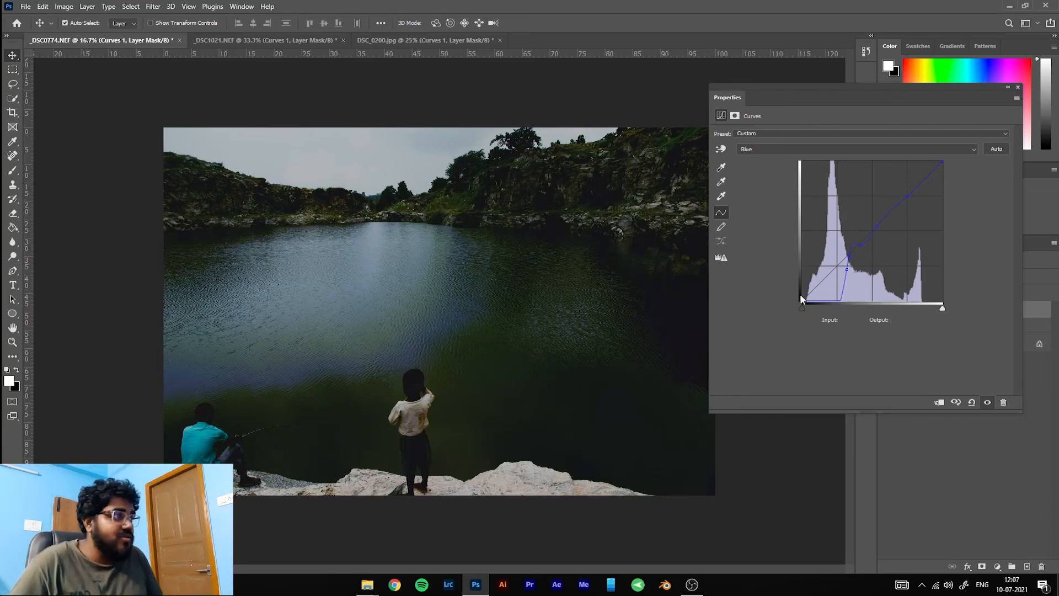
key(ctrl+z)
key(ctrl+z)
key(ctrl+z)
key(ctrl+z)
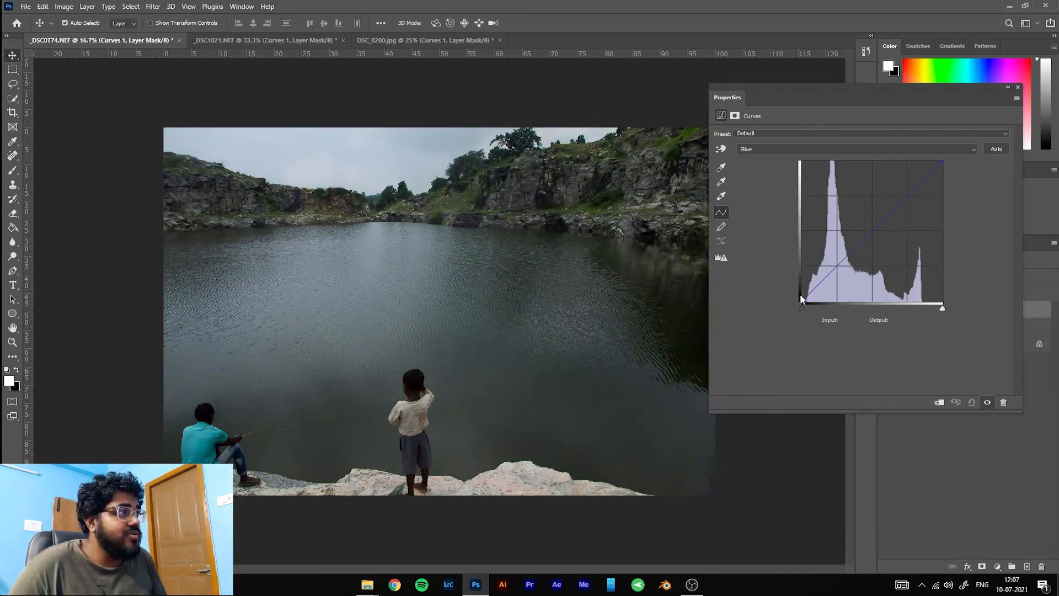
- Anchor the blue curve on its diagonal at the quarter tone 65/65, the midtone 130/129 and the three-quarter tone
click(837, 265)
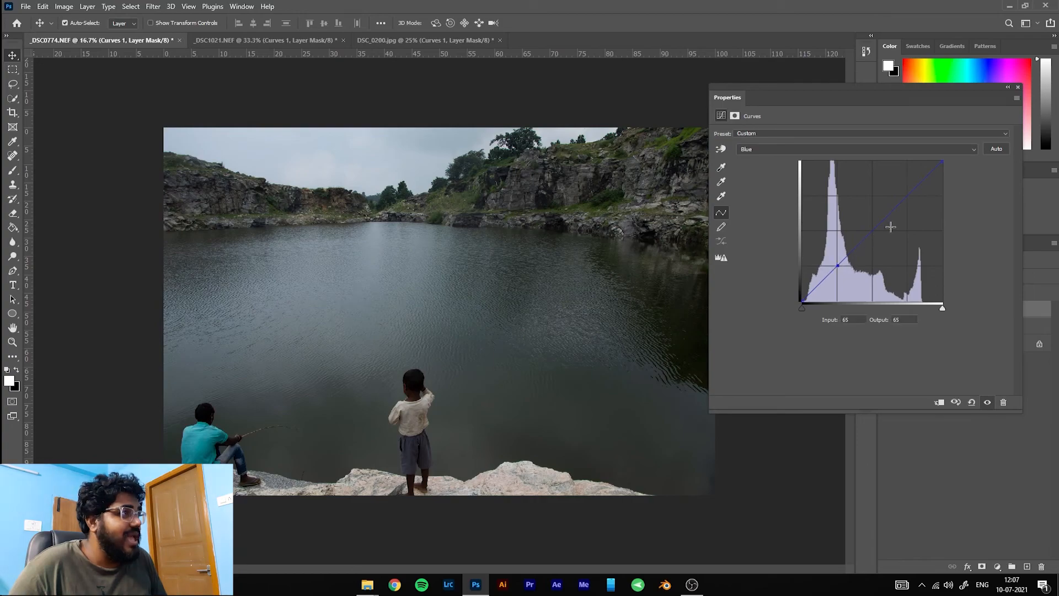
click(872, 229)
click(909, 196)
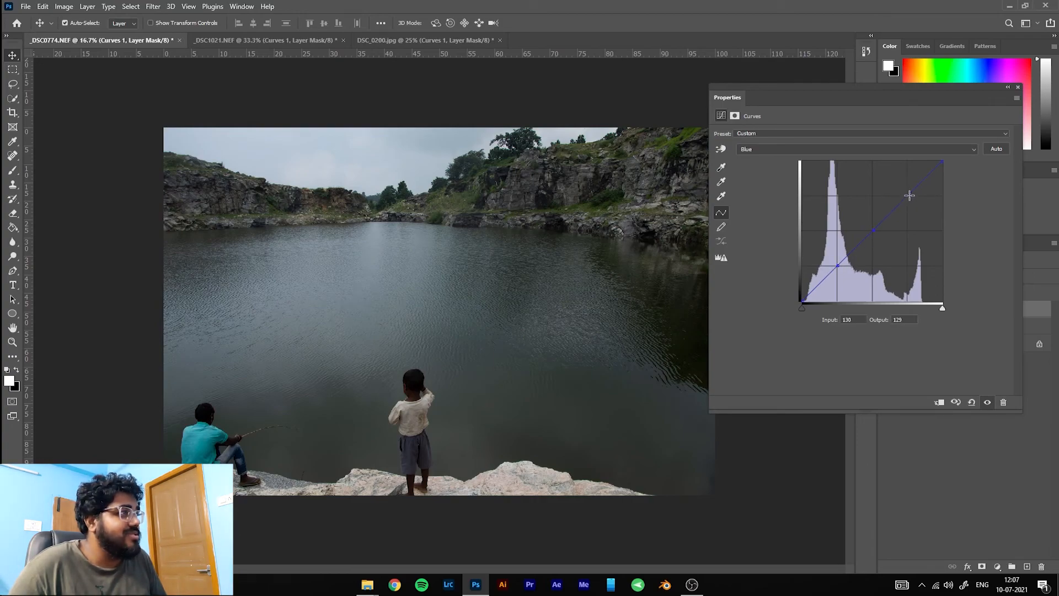
- Fade the RGB curve: lift the black endpoint, lower the white endpoint, add a highlight point and set the shadow point to 67/55
click(775, 151)
click(778, 158)
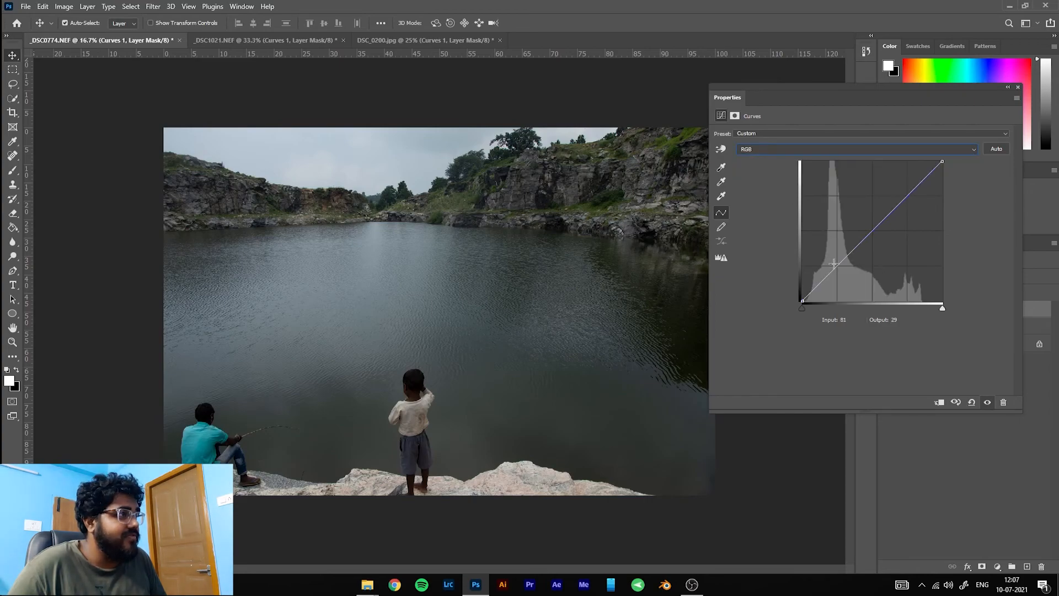
drag(837, 267, 842, 272)
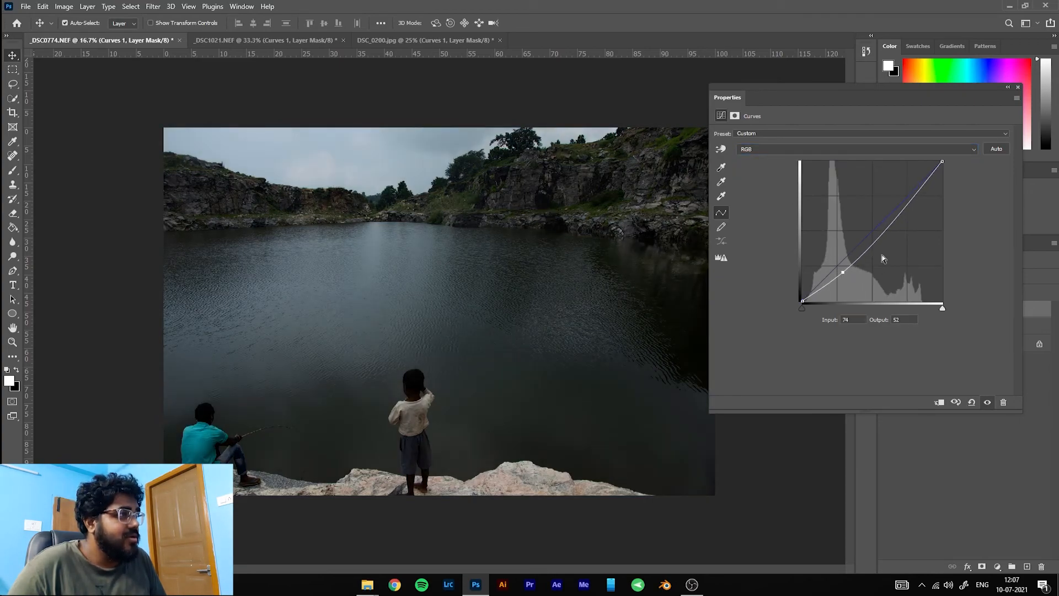
drag(803, 301, 802, 280)
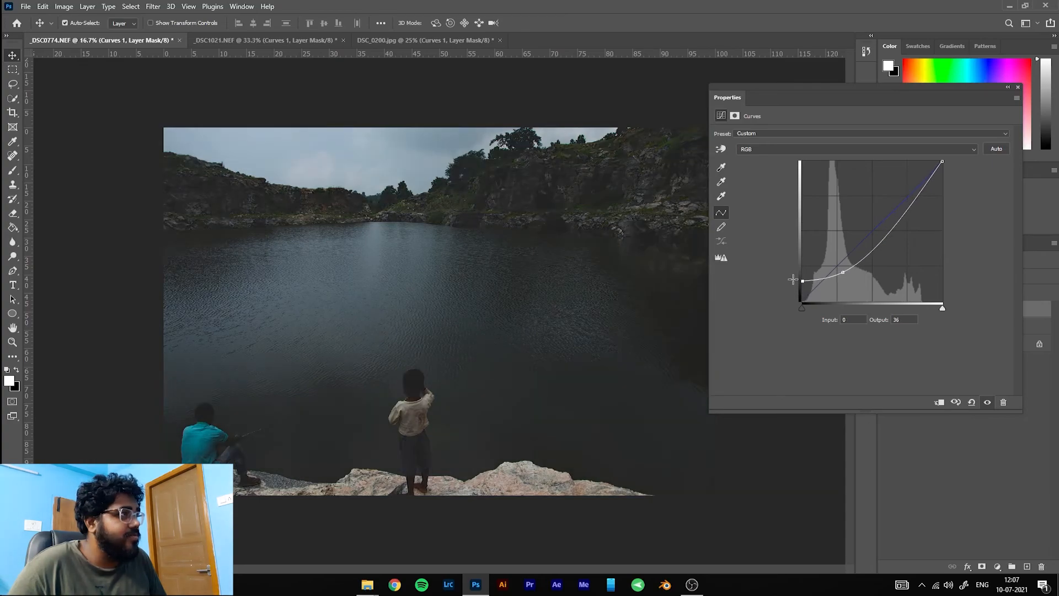
drag(942, 162, 903, 195)
drag(801, 286, 840, 271)
click(843, 273)
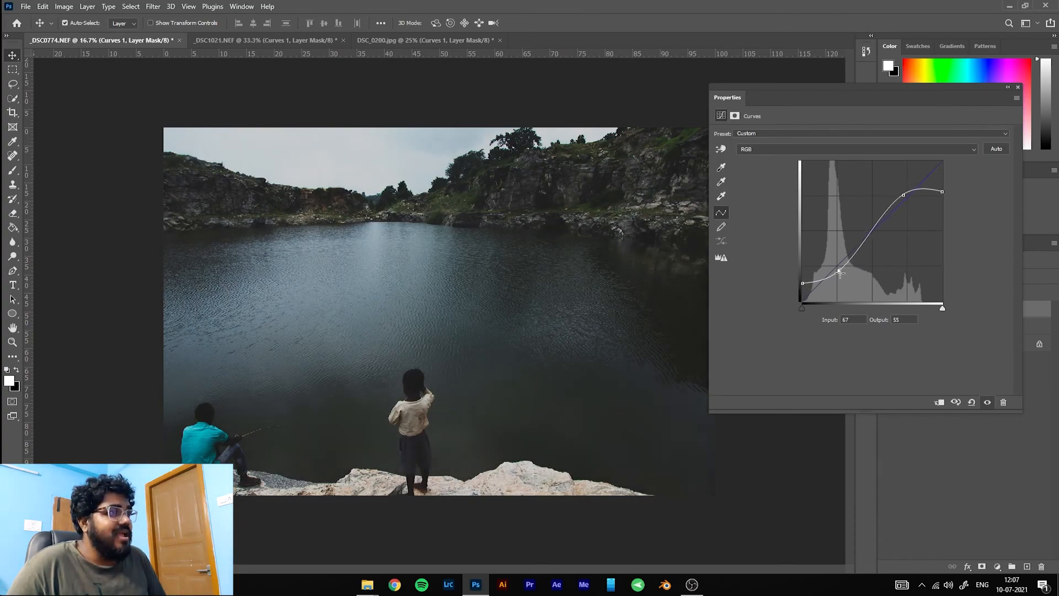
- In the Blue channel, lift the shadows, shift the midtone and highlight points slightly lower and reduce the white endpoint's output to 244
click(798, 150)
click(796, 185)
click(838, 266)
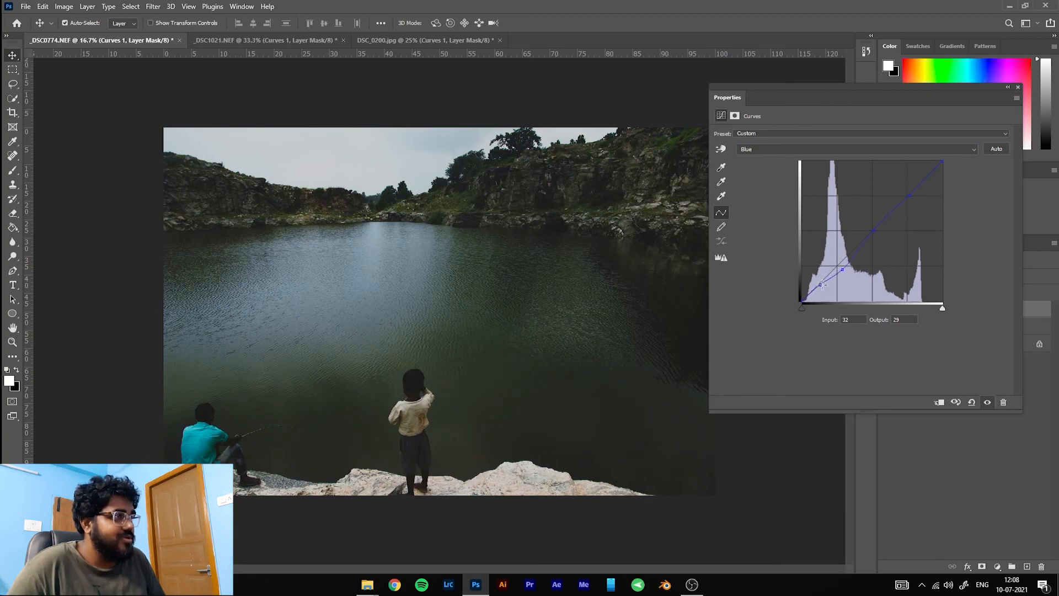
drag(826, 288, 834, 264)
click(878, 231)
click(912, 199)
drag(941, 162, 953, 167)
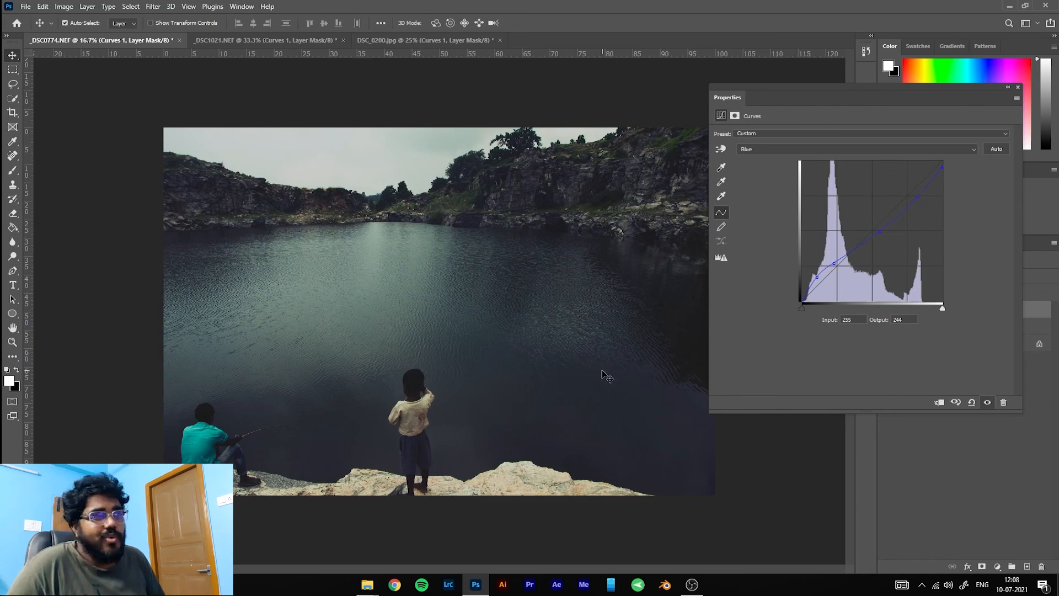